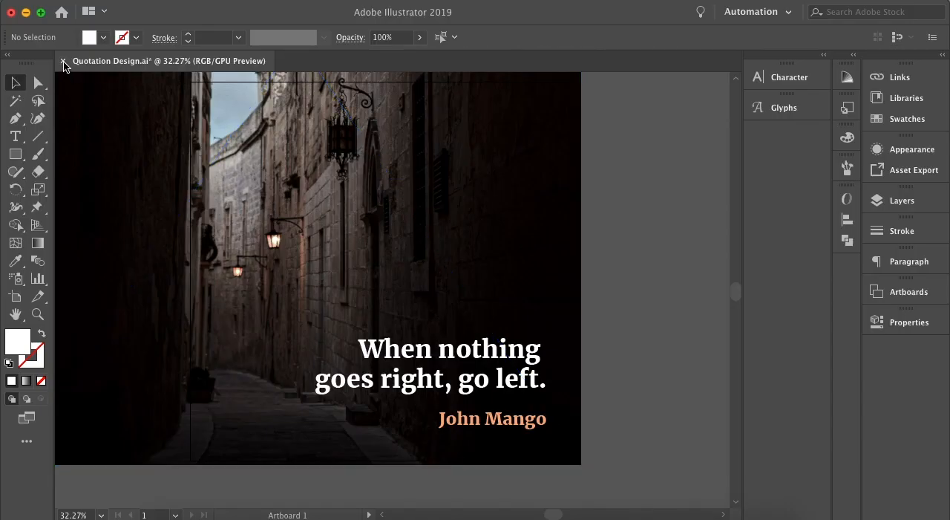
Close the open Quotation Design.ai without saving its changes and start a new document.
left_click(63, 62)
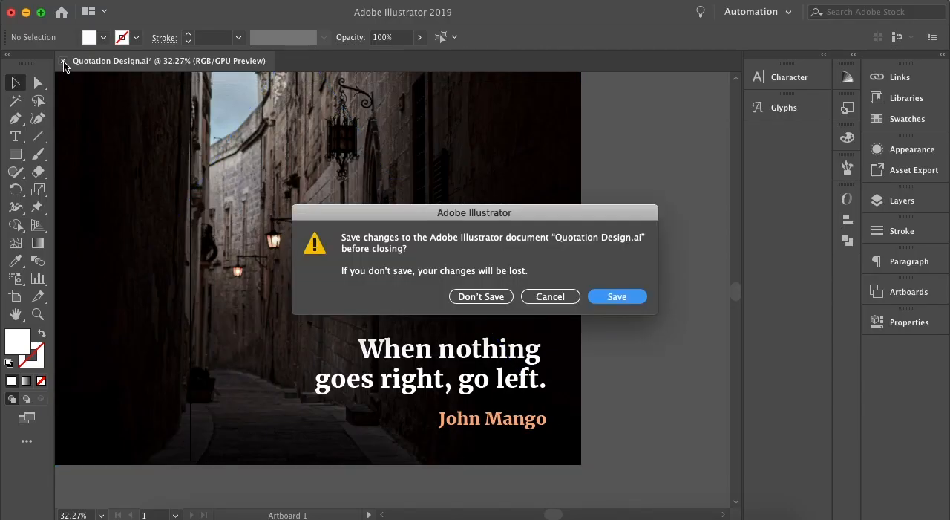
left_click(477, 296)
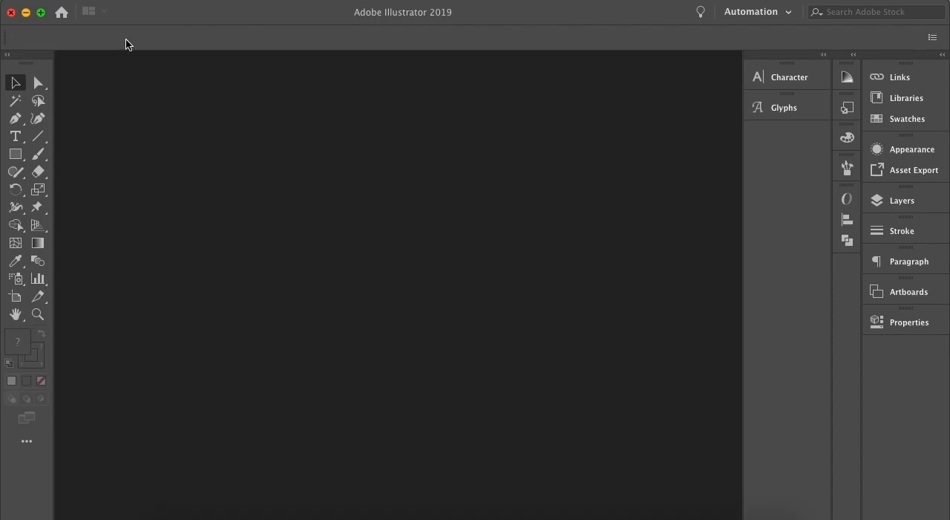
left_click(113, 1)
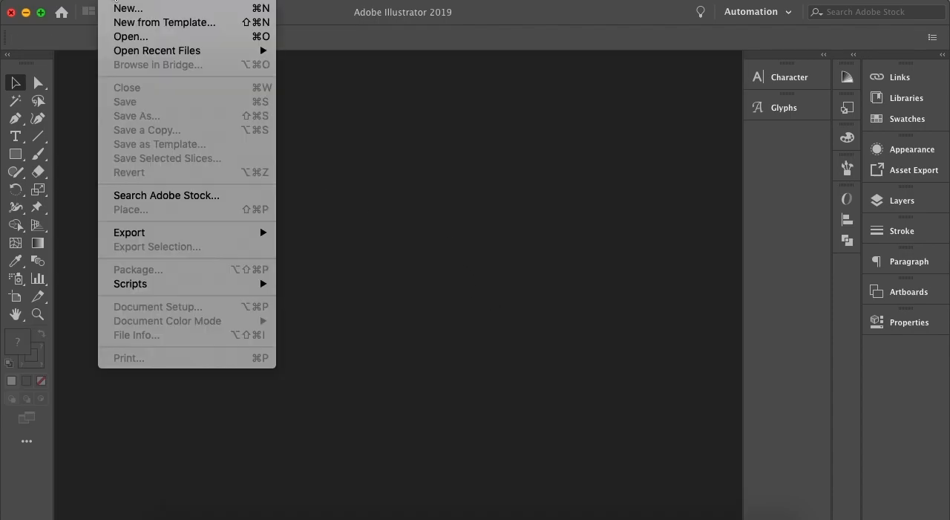
left_click(116, 9)
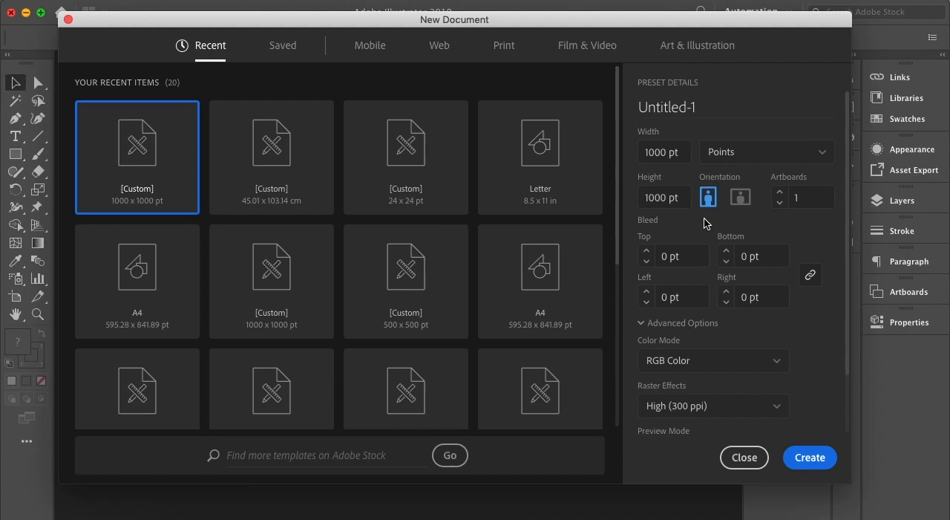
Create a 1000 x 1000 pt document in RGB Color mode, named Quotation Design.
left_click(721, 104)
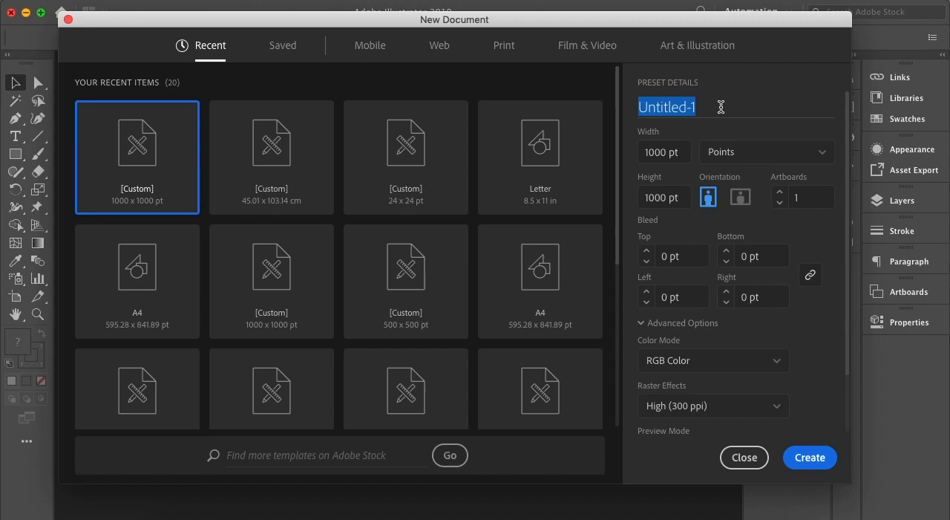
type("Quota")
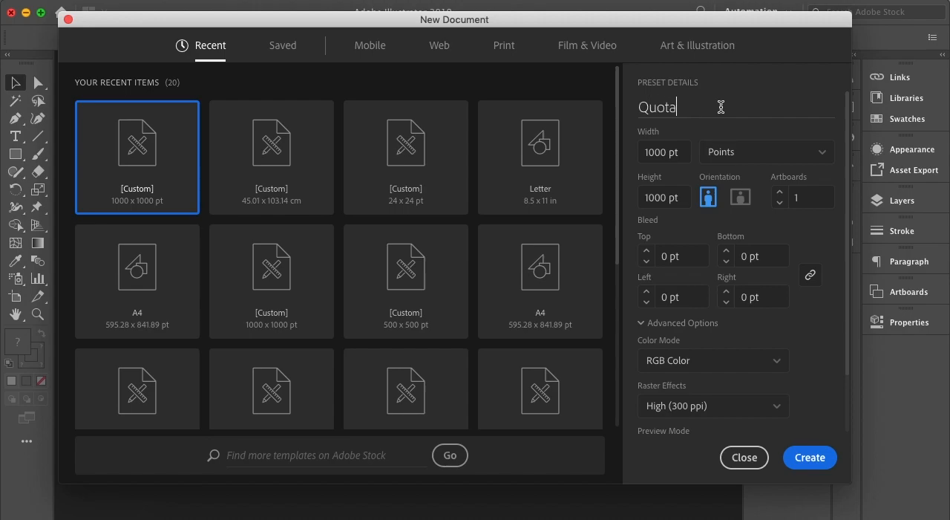
type("tion Design")
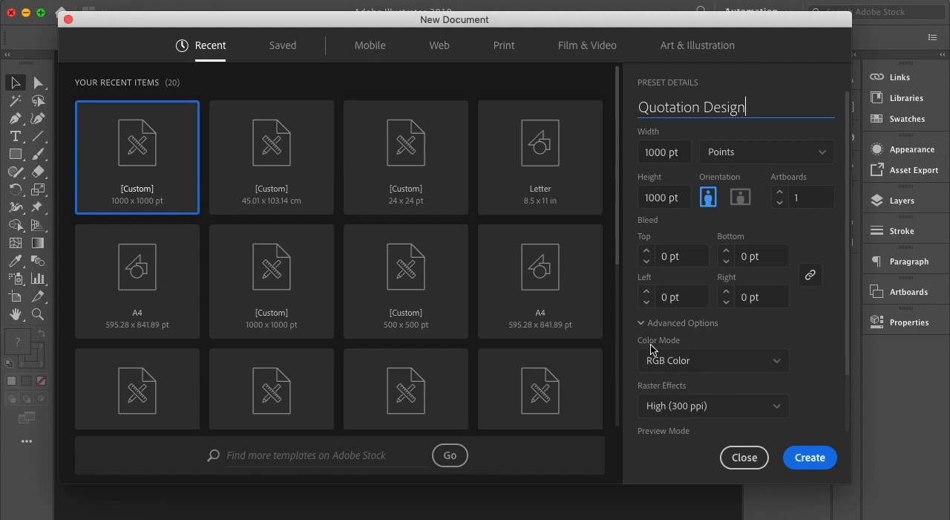
left_click(779, 360)
scroll(816, 342, "down", 2)
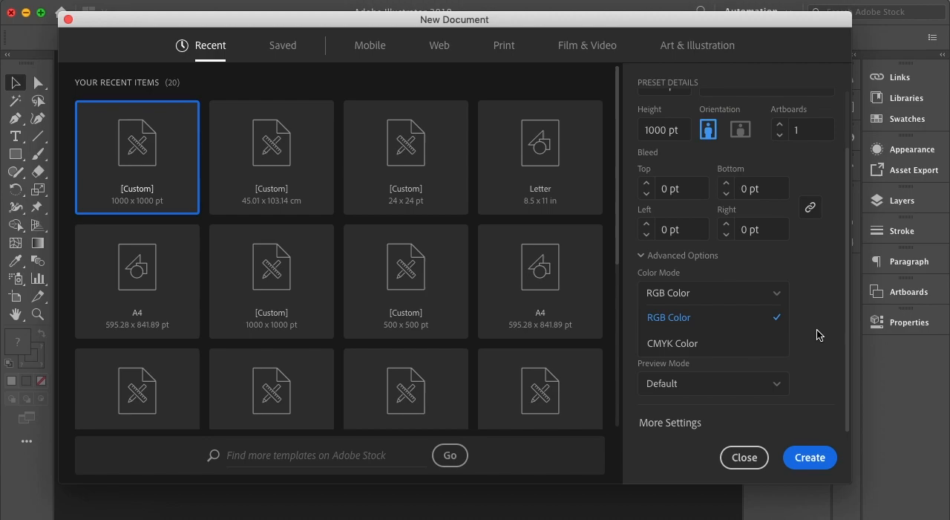
left_click(814, 331)
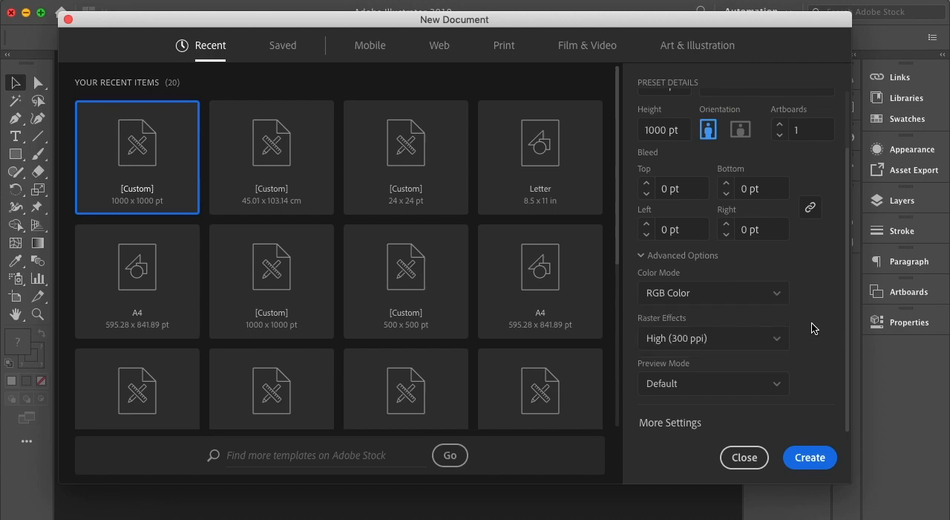
left_click(807, 457)
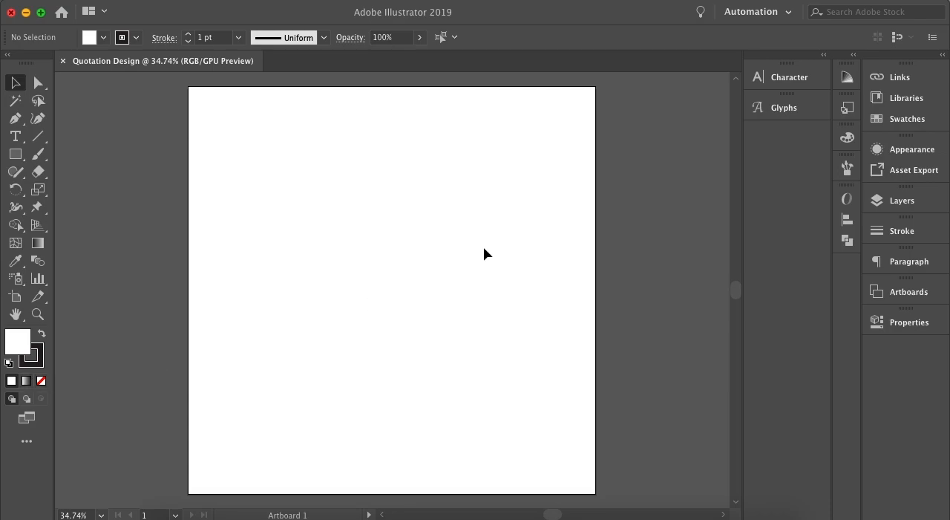
left_click(779, 12)
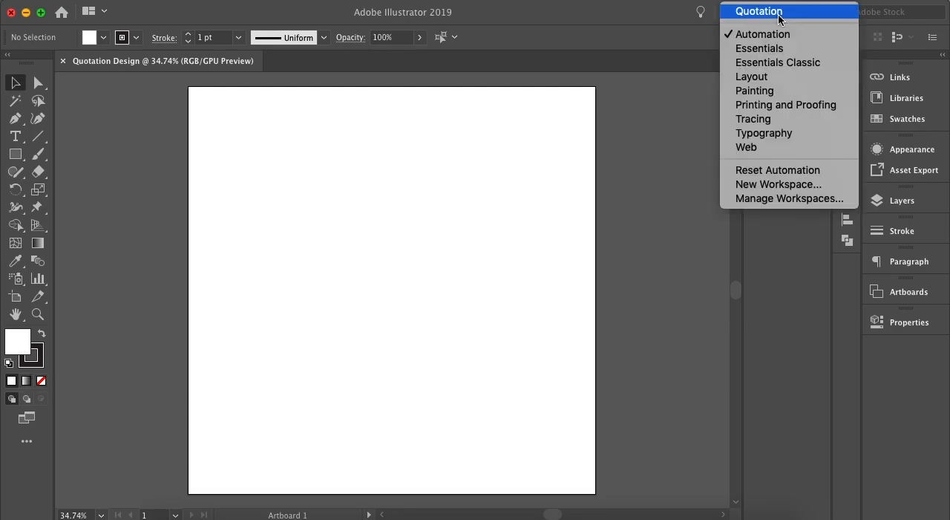
left_click(783, 253)
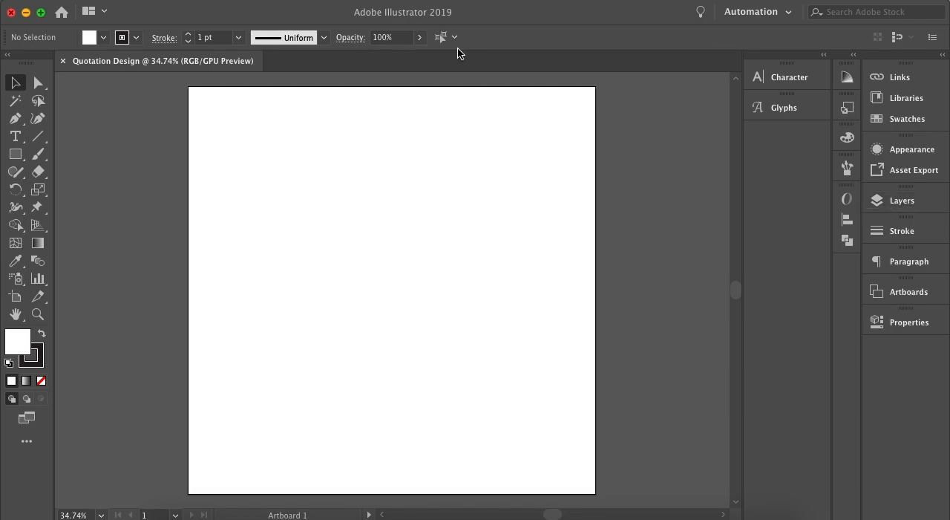
left_click(400, 2)
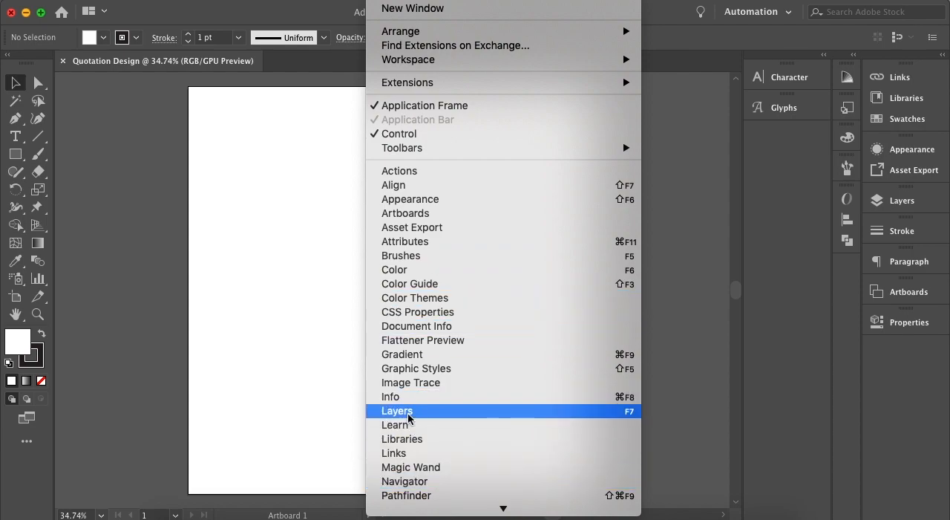
left_click(692, 353)
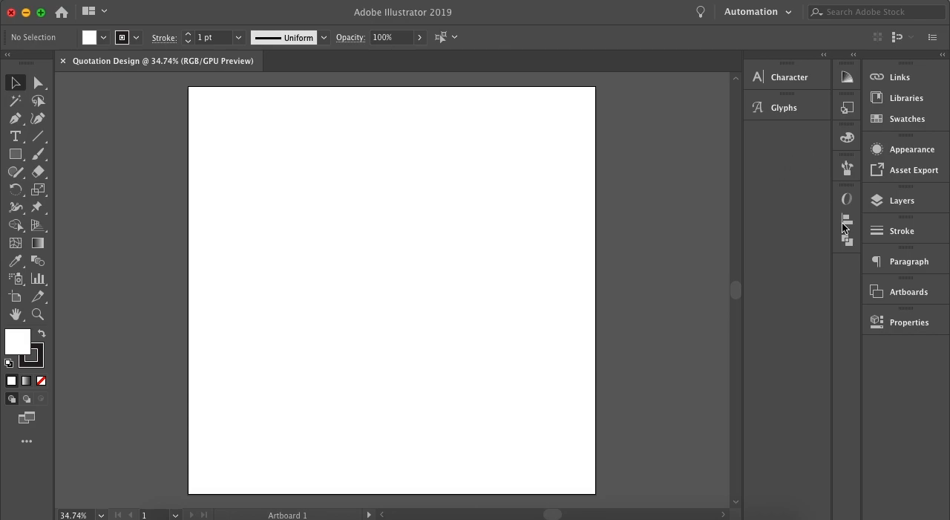
Remove the Properties and Asset Export panels from the workspace.
right_click(885, 323)
left_click(877, 326)
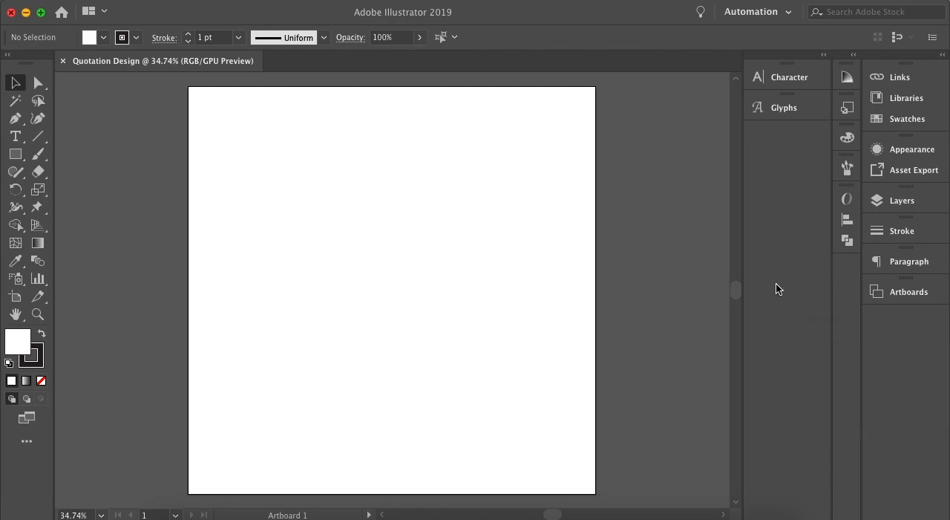
right_click(894, 174)
left_click(819, 178)
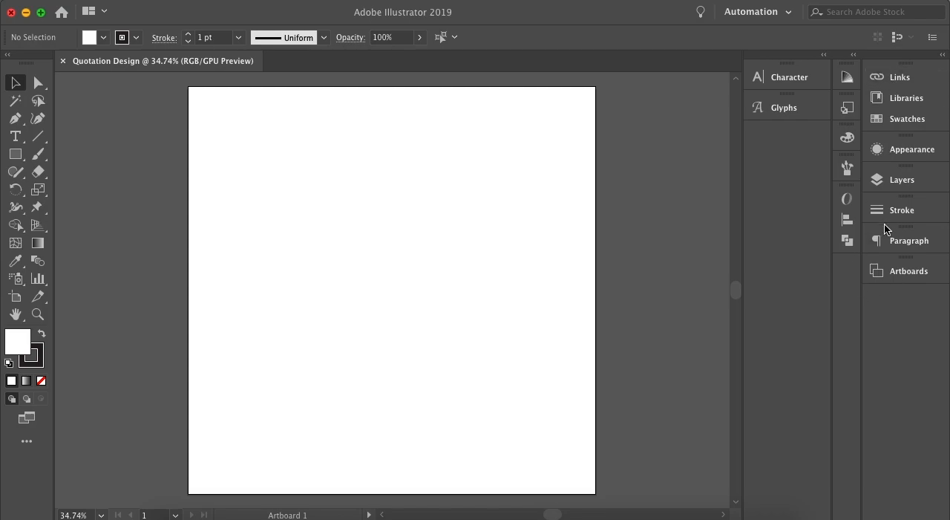
Move the Brushes panel out of the icon-only column and dock it below Artboards.
left_click(384, 0)
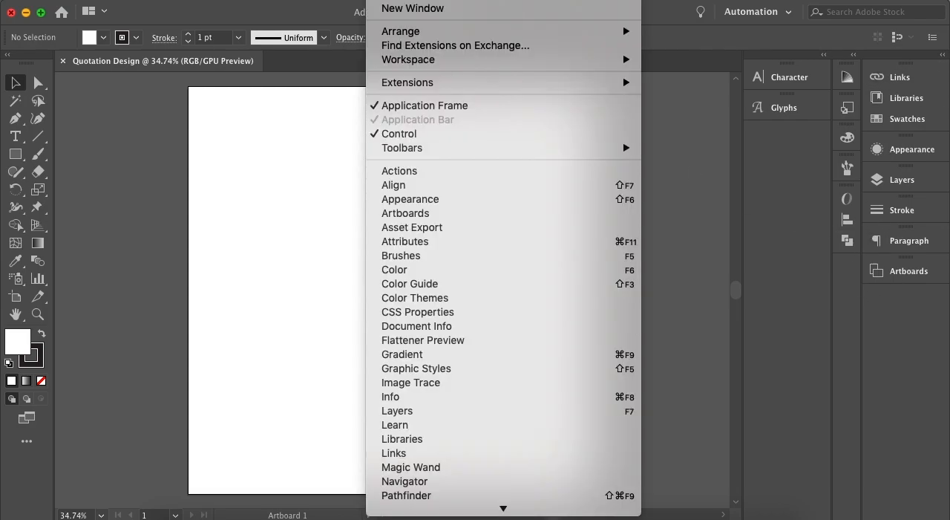
left_click(439, 263)
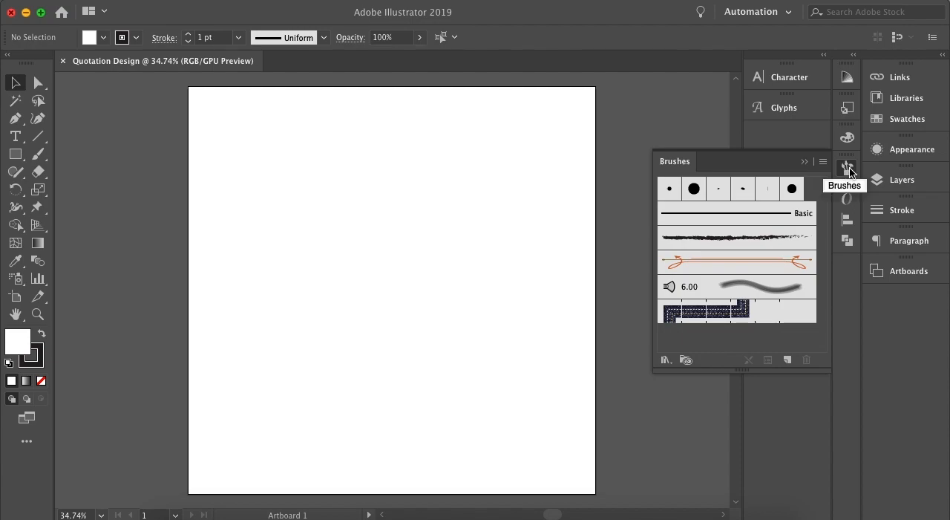
mouse_move(847, 168)
left_mouse_down()
mouse_move(873, 299)
mouse_move(894, 305)
left_mouse_up()
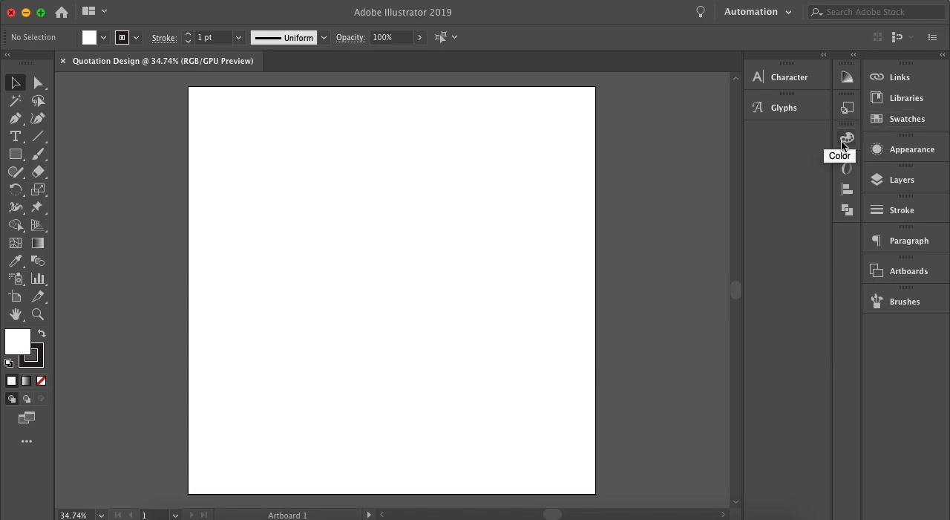
Save the current panel layout as a new workspace named Quotation Design.
left_click(785, 16)
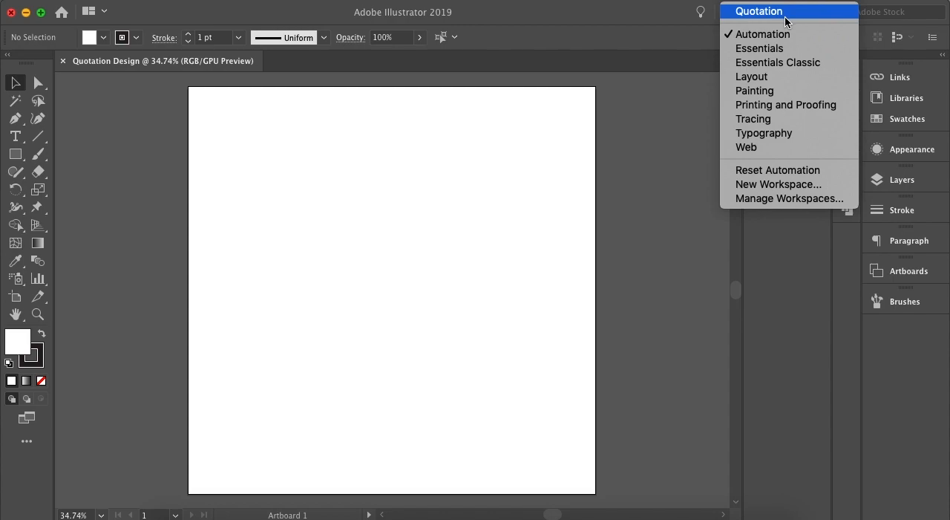
left_click(768, 185)
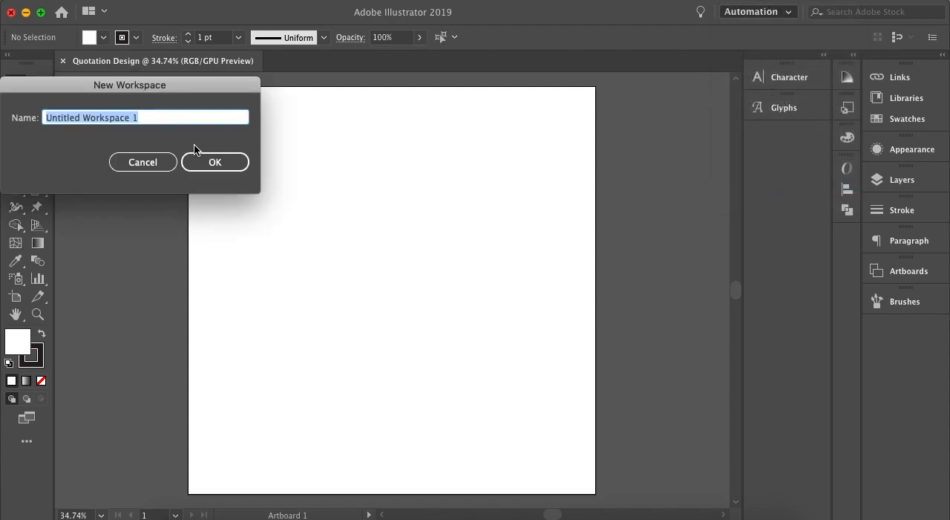
type("Quotation Design")
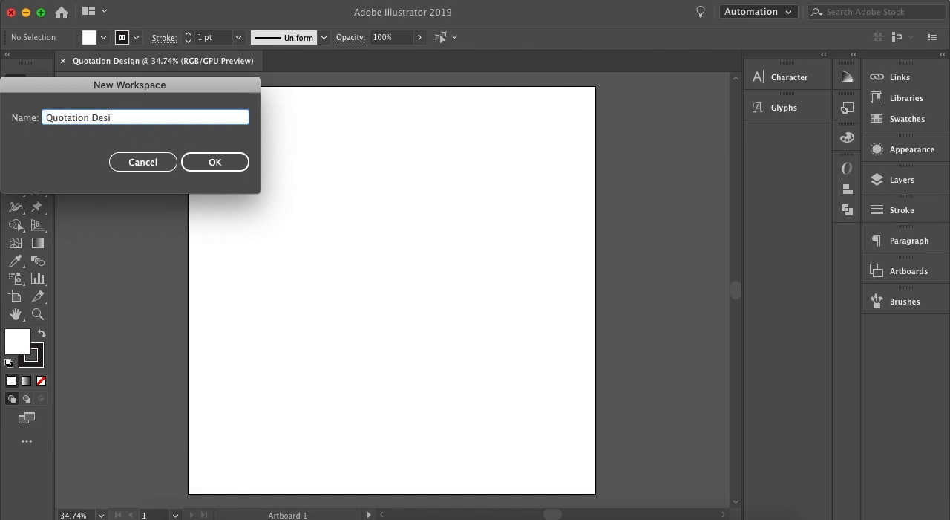
left_click(191, 156)
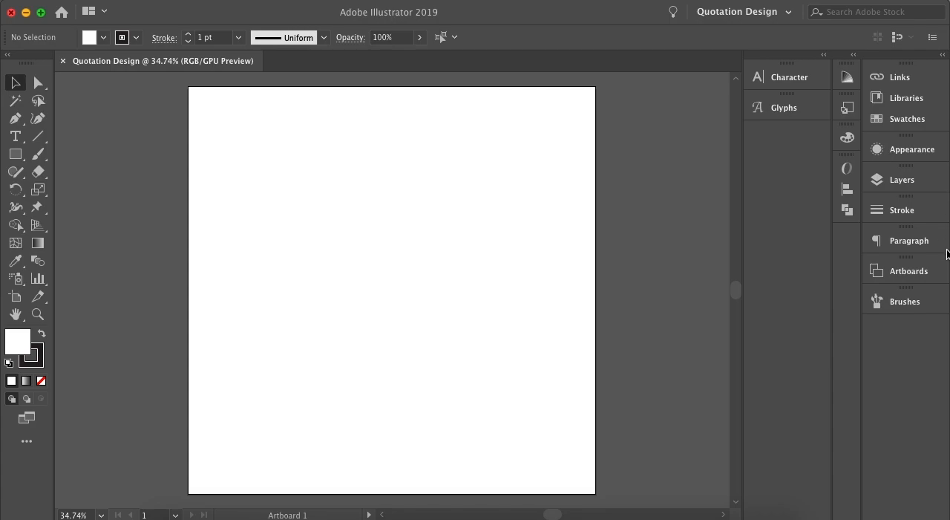
Remove the Artboards, Glyphs, Libraries and Links panels from the workspace.
right_click(884, 273)
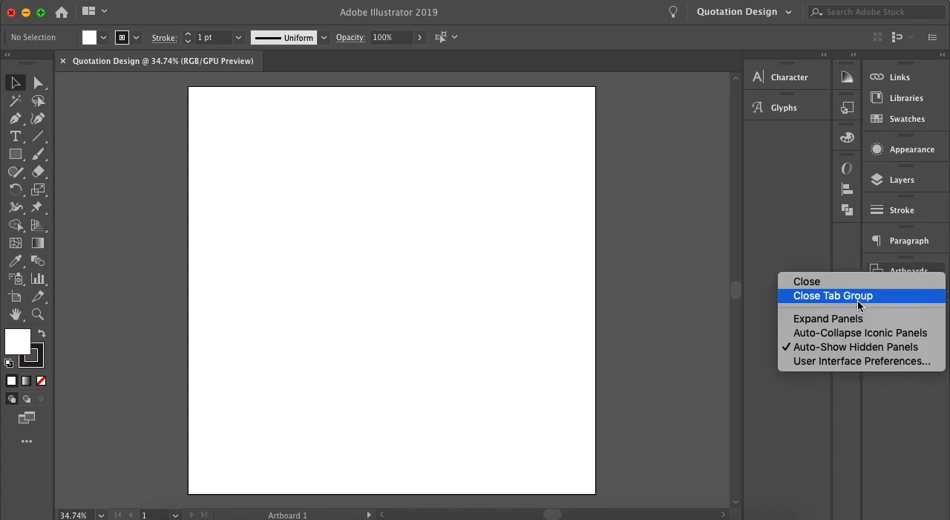
left_click(819, 285)
right_click(772, 111)
left_click(759, 116)
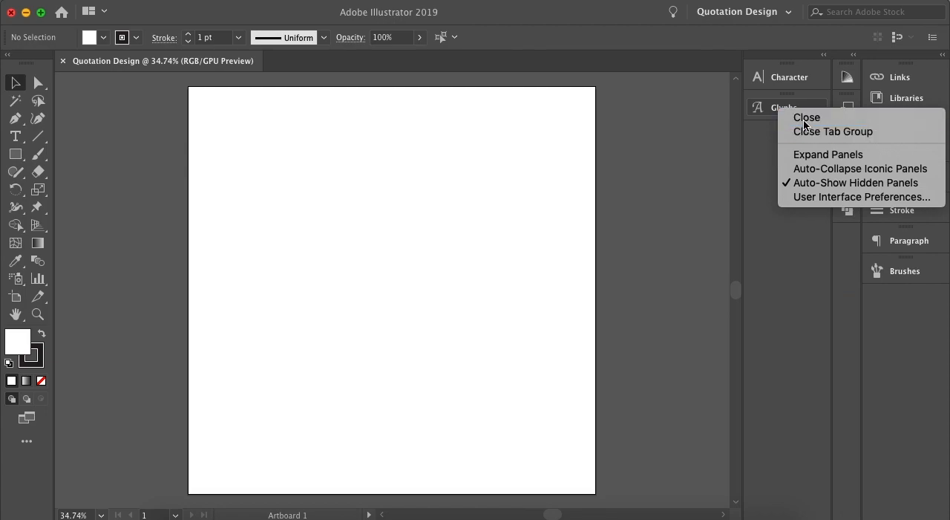
right_click(901, 101)
left_click(875, 109)
right_click(896, 89)
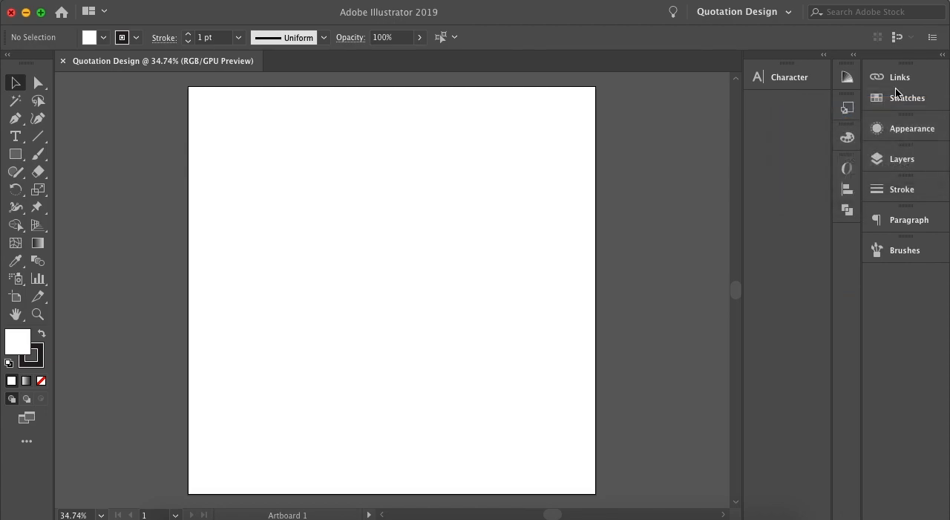
left_click(895, 89)
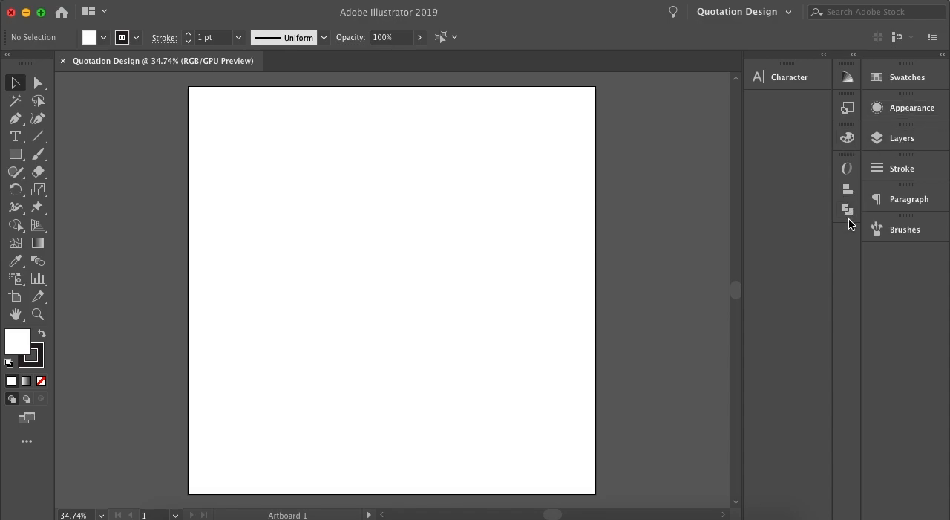
Reduce the icon-only column to the Color, Align and Pathfinder panels, and dock the Character panel below Brushes.
right_click(849, 165)
left_click(849, 172)
left_click(848, 109)
left_click(847, 109)
right_click(846, 109)
left_click(835, 114)
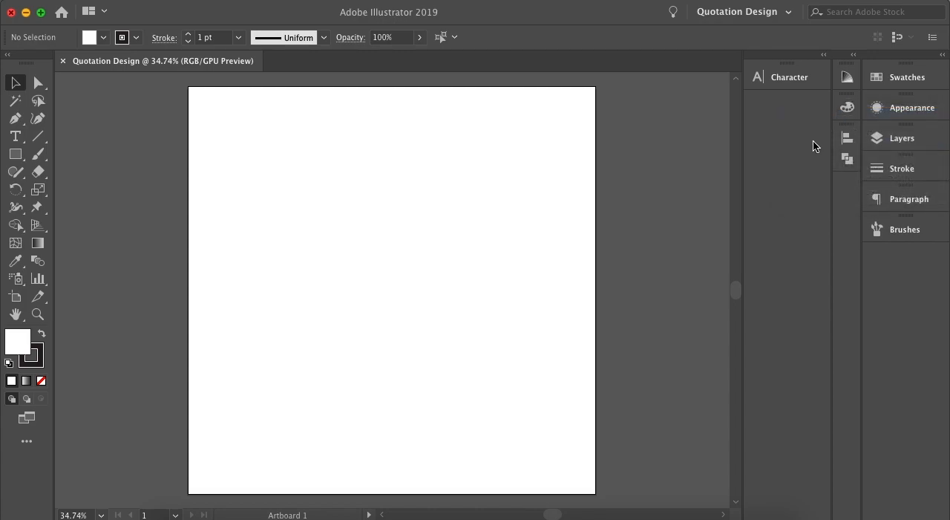
right_click(847, 81)
left_click(837, 90)
mouse_move(798, 77)
left_mouse_down()
mouse_move(838, 187)
mouse_move(916, 270)
mouse_move(890, 269)
left_mouse_up()
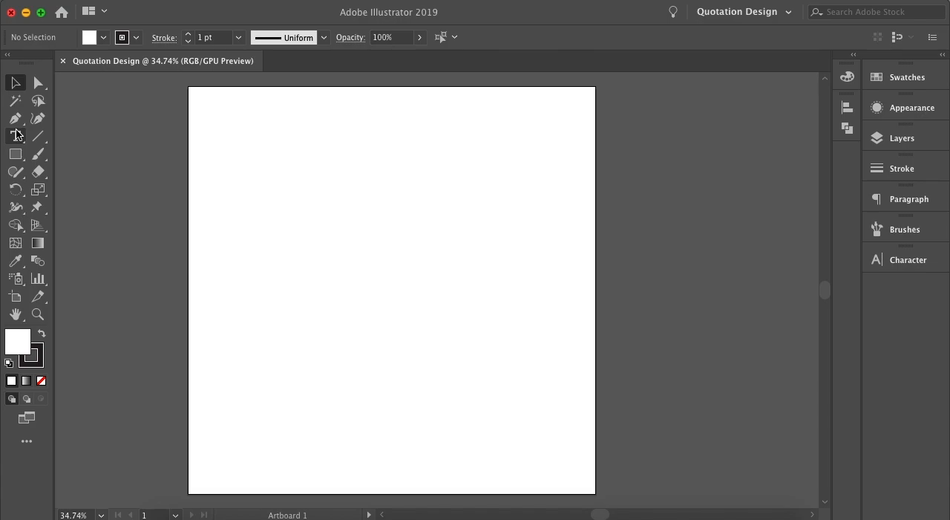
Place a point text object with the Type tool on the empty canvas beside the artboard.
left_click(16, 136)
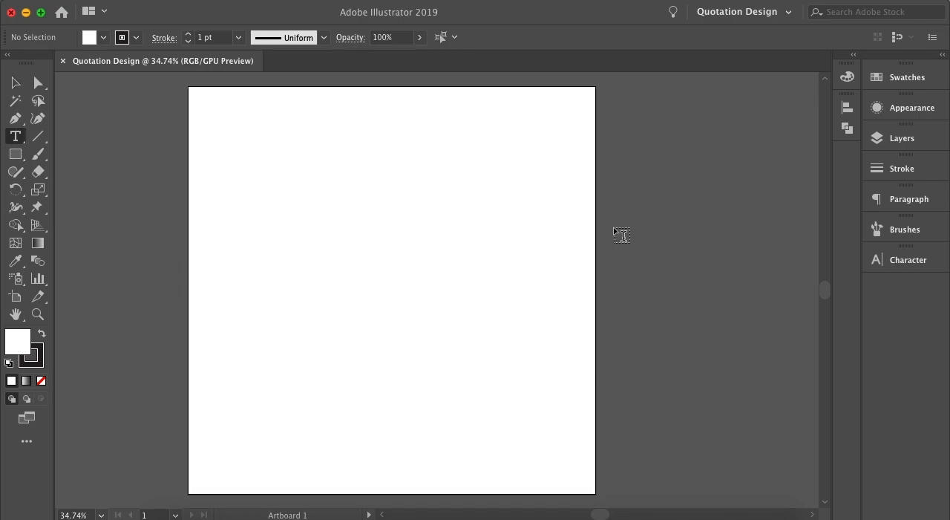
scroll(616, 239, "right", 5)
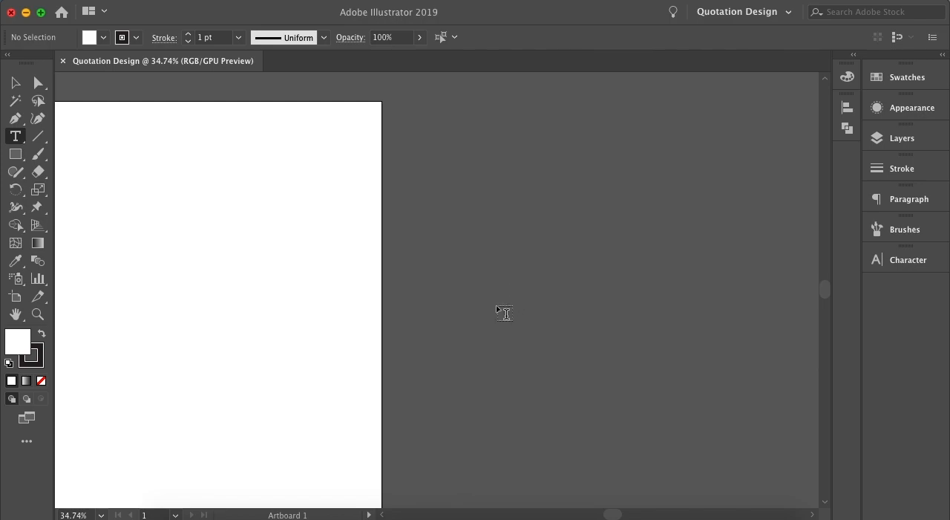
left_click(469, 216)
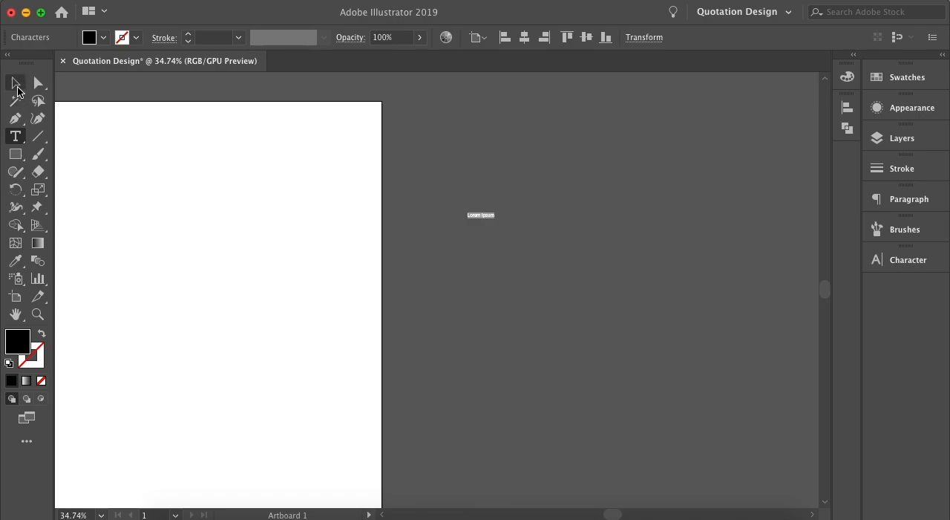
scroll(499, 213, "up", 5)
scroll(503, 224, "up", 4)
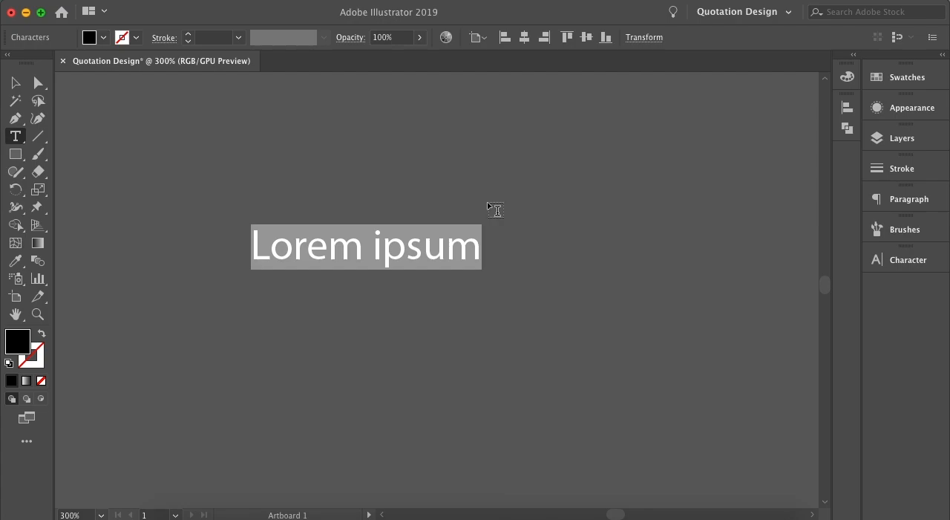
Replace the placeholder text with "When nothing goes right, go left." and leave text editing.
double_click(400, 244)
double_click(401, 244)
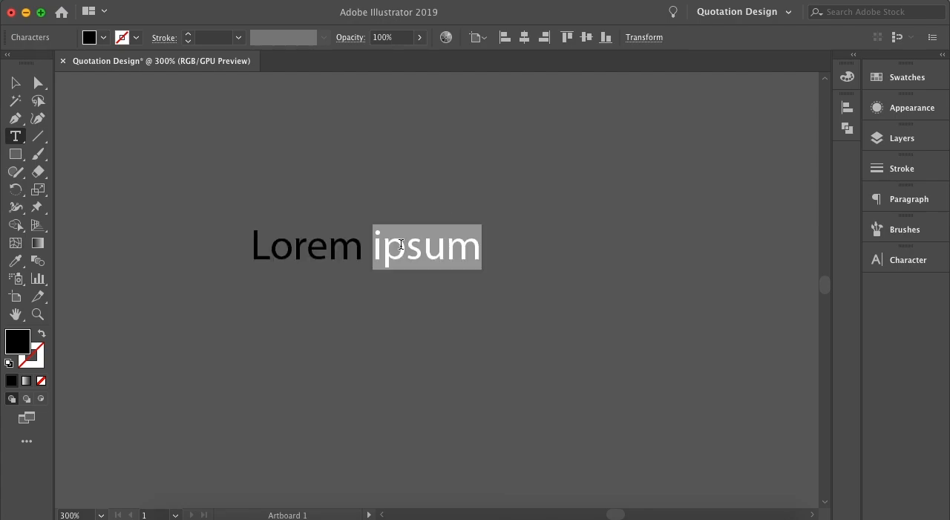
left_click(401, 244)
triple_click(402, 245)
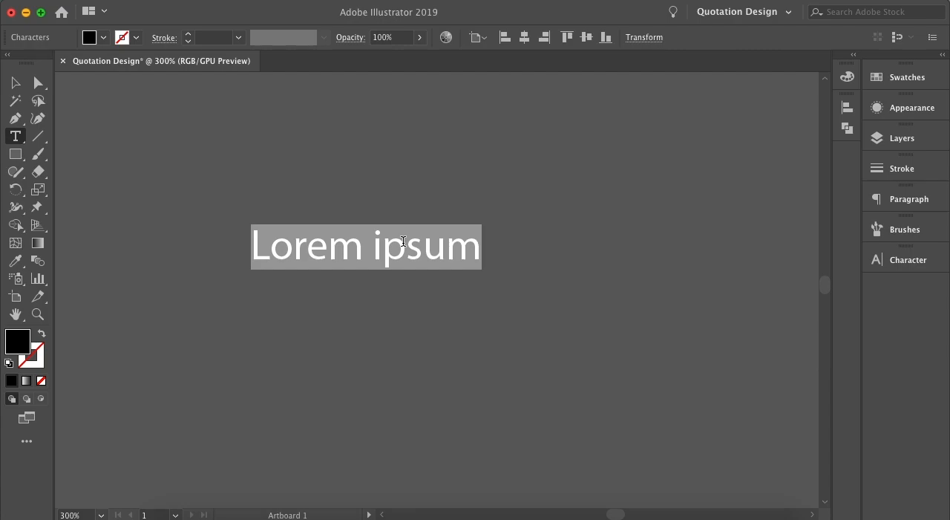
type("When nothing ")
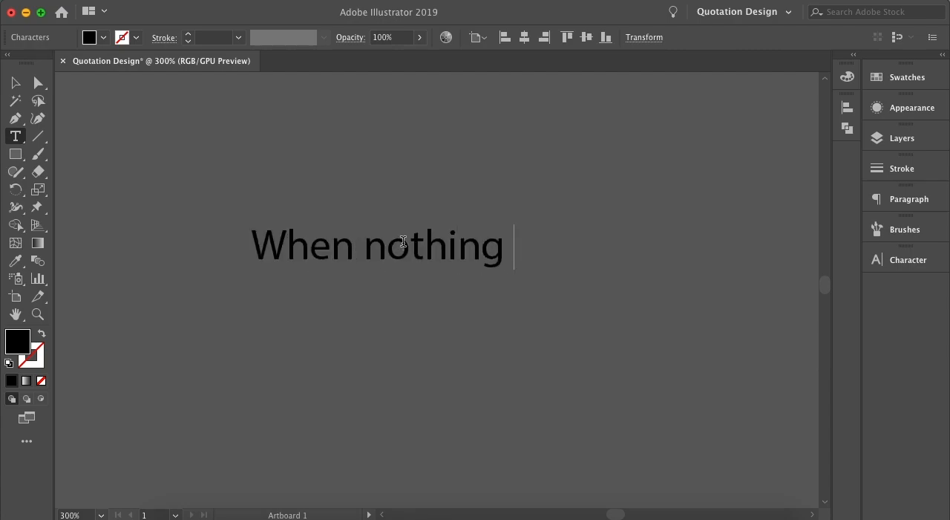
type("goes right, go le")
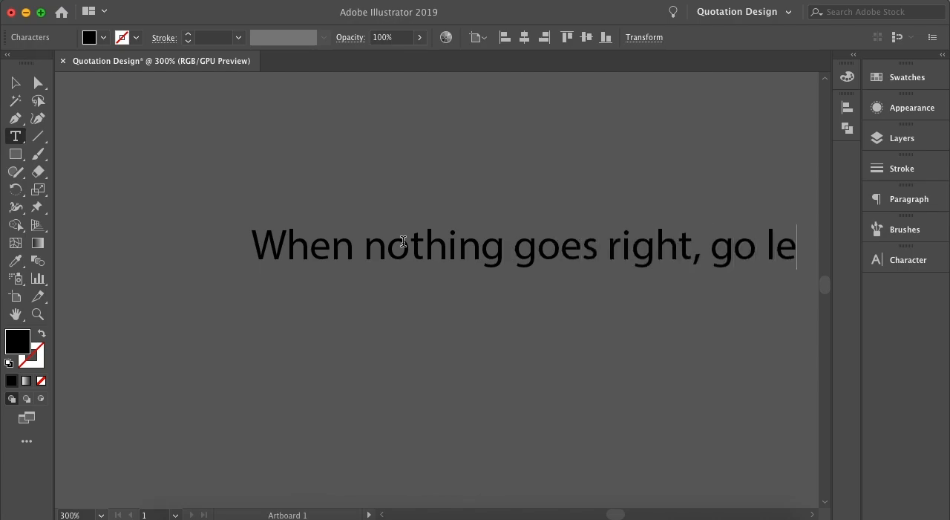
type("ft.")
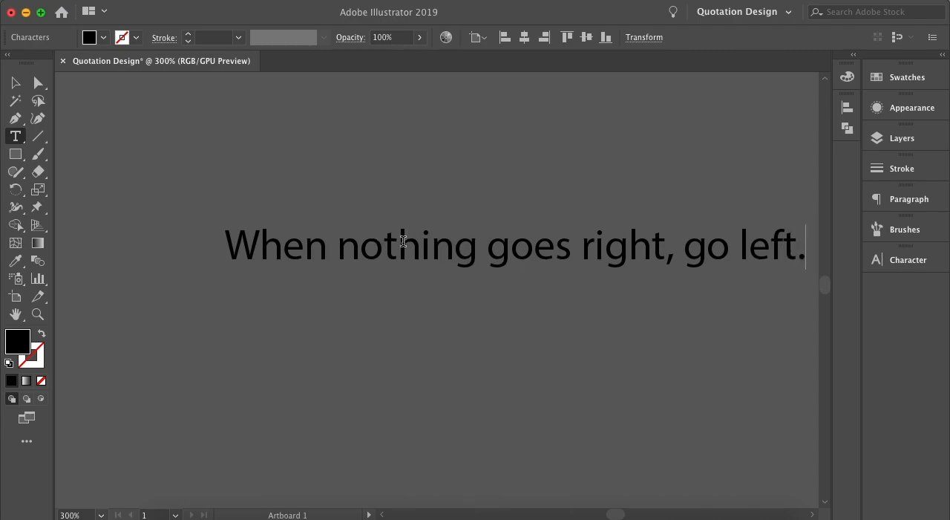
left_click(12, 84)
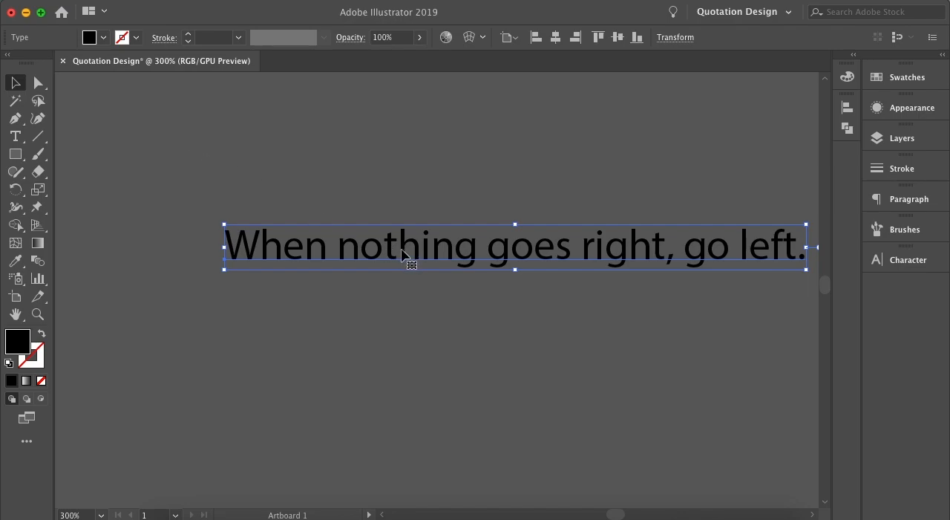
Move the quote text from the empty canvas onto the artboard, a little left of its centre.
scroll(415, 236, "down", 3)
scroll(427, 218, "down", 2)
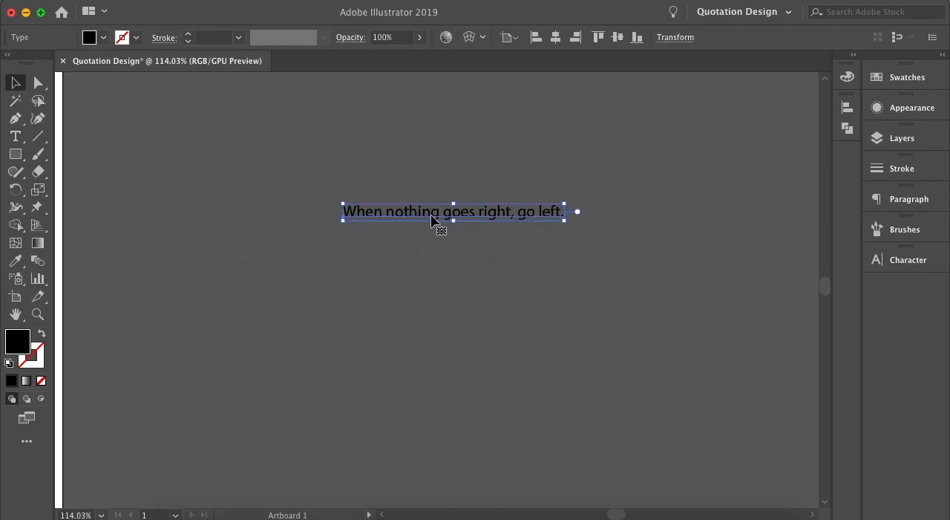
scroll(426, 221, "left", 3)
scroll(427, 216, "left", 3)
left_click_drag(627, 187, 383, 289)
scroll(383, 289, "down", 5)
scroll(383, 294, "down", 1)
scroll(401, 297, "left", 5)
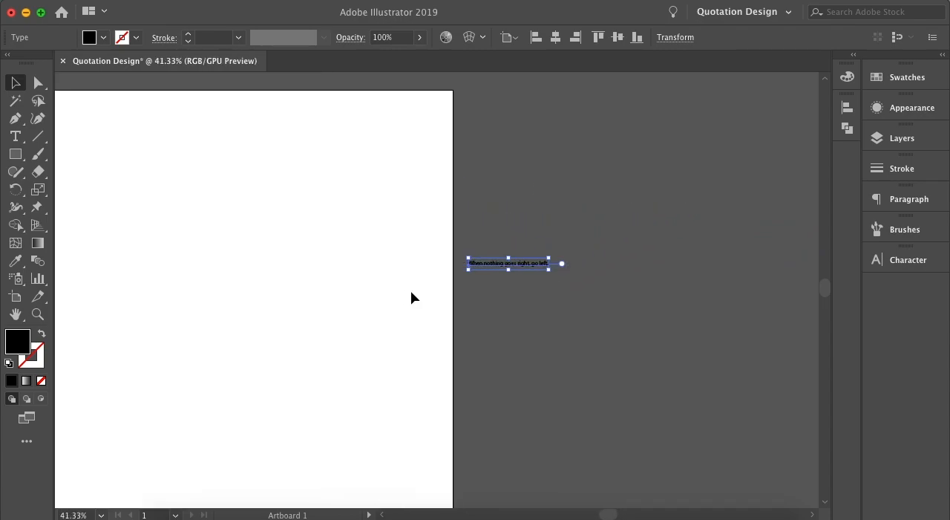
left_click_drag(658, 275, 301, 339)
scroll(301, 339, "down", 3)
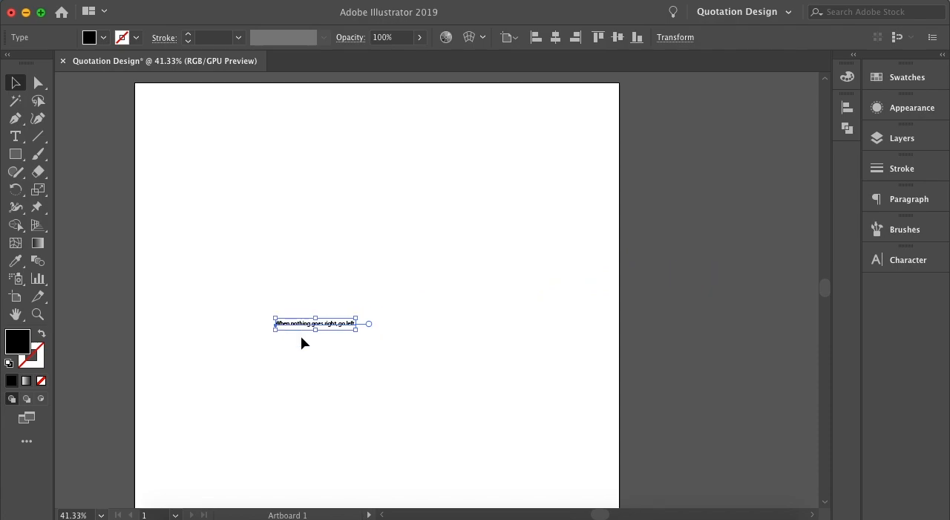
scroll(301, 342, "right", 2)
scroll(300, 342, "down", 2)
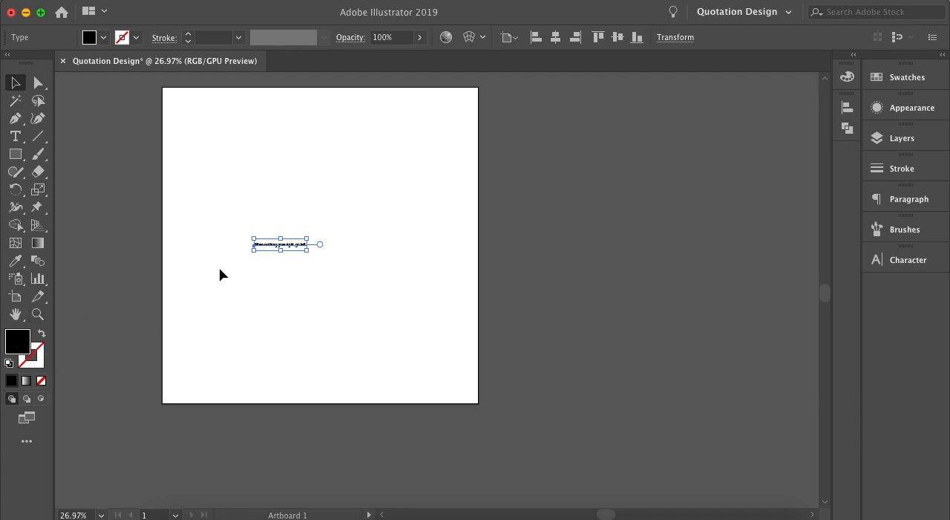
scroll(197, 279, "up", 3)
scroll(300, 238, "down", 3)
scroll(301, 239, "right", 3)
scroll(301, 241, "up", 2)
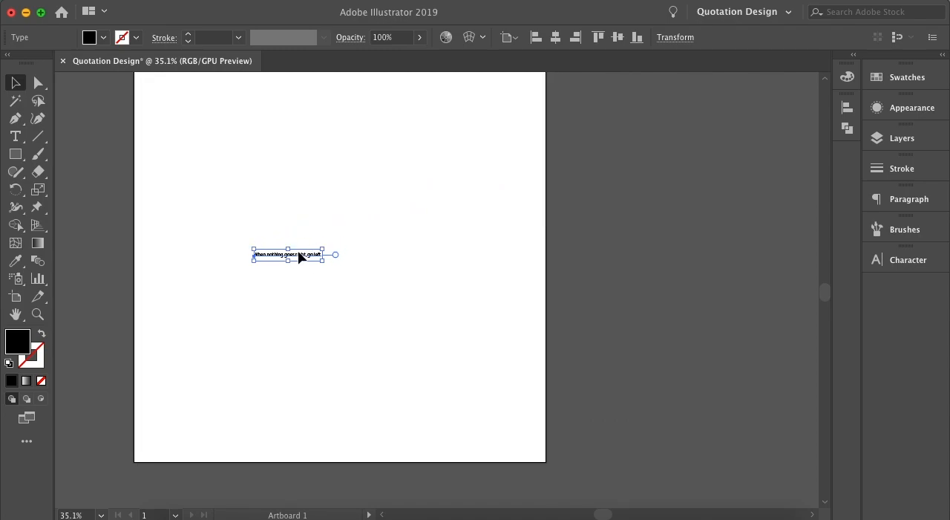
scroll(264, 257, "up", 5)
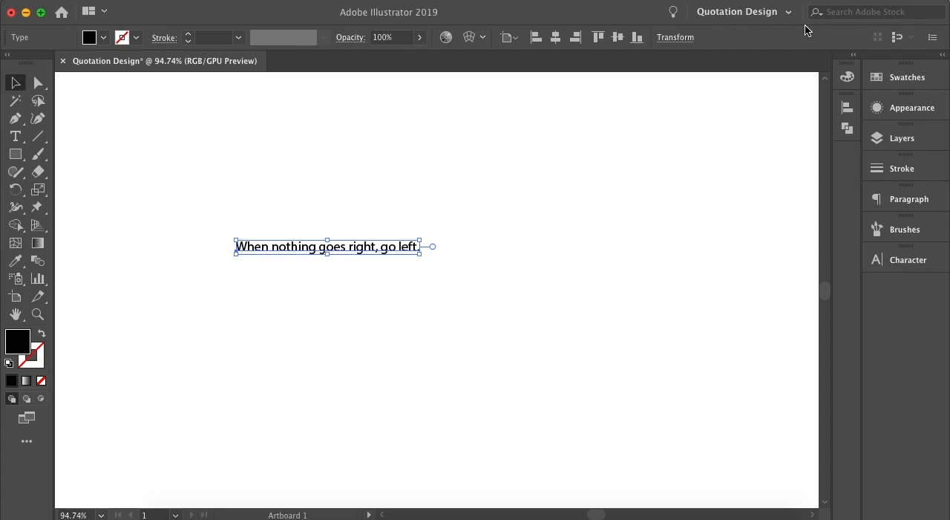
Expand and collapse the docked Character panel, and remove it from the dock.
left_click(899, 264)
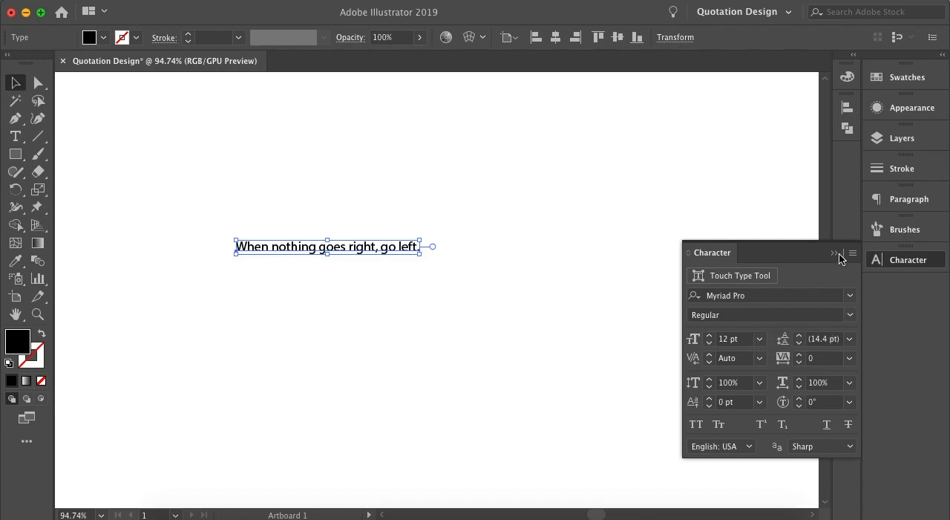
left_click(917, 264)
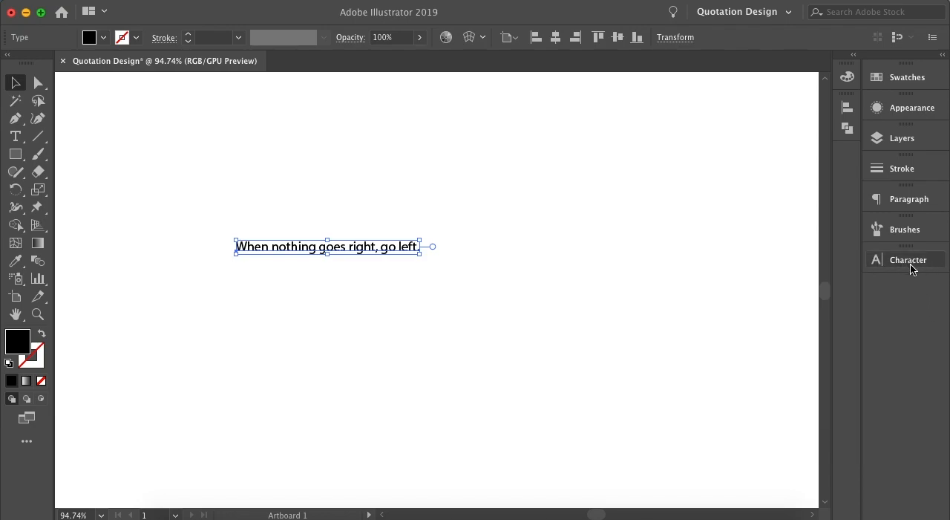
right_click(910, 263)
left_click(885, 266)
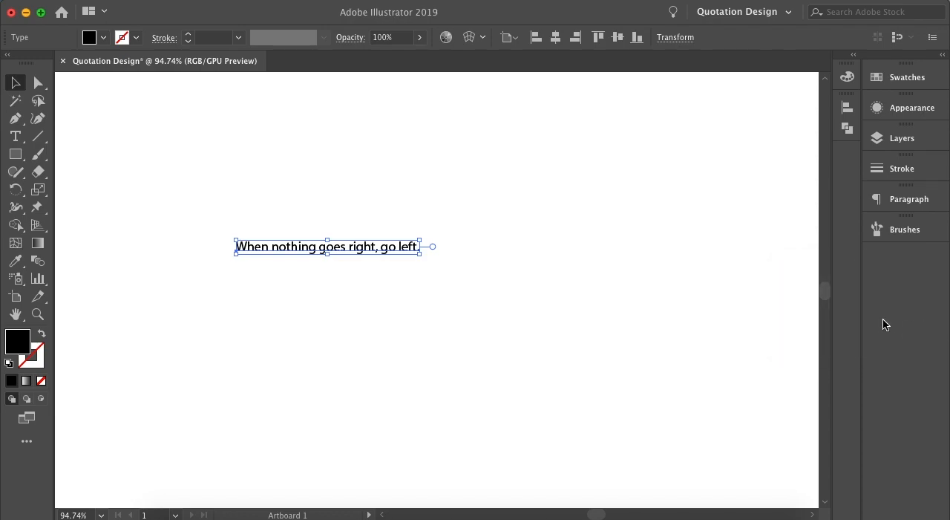
Bring the Character panel back into the workspace and expand it.
left_click(400, 2)
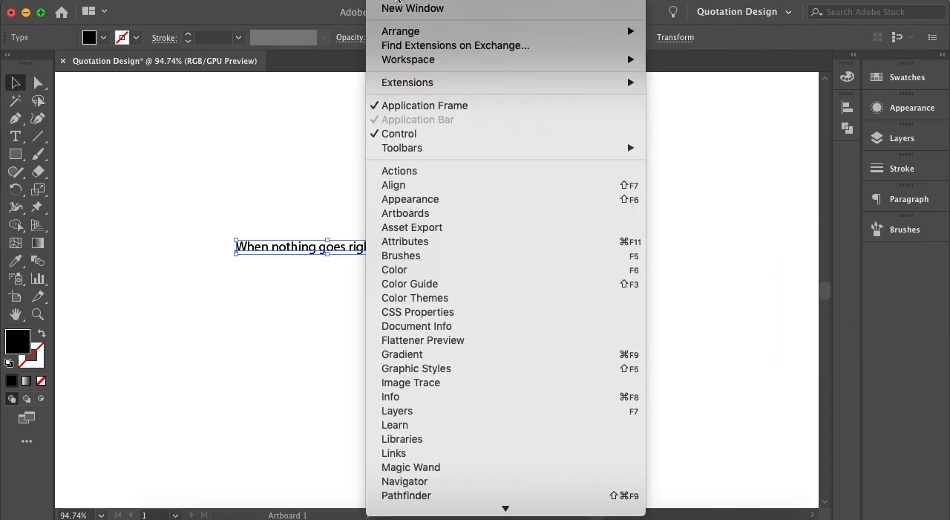
mouse_move(533, 454)
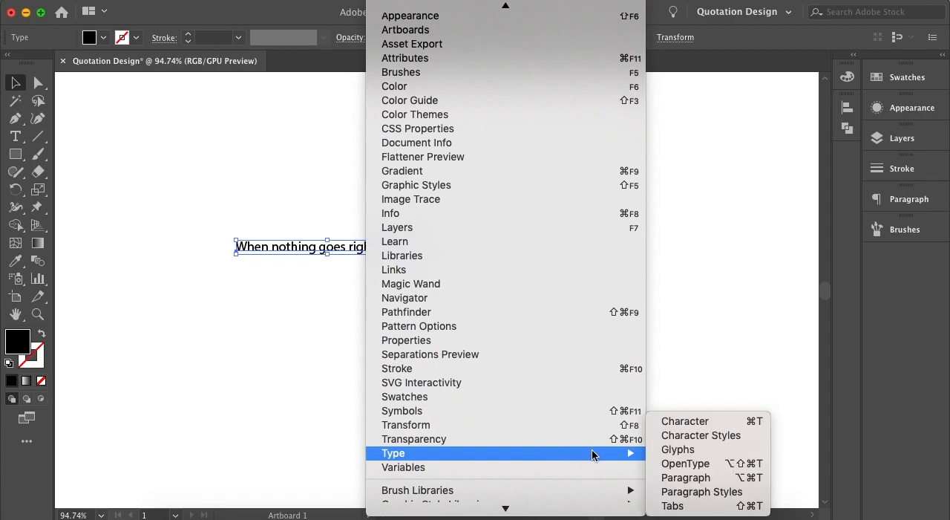
left_click(683, 425)
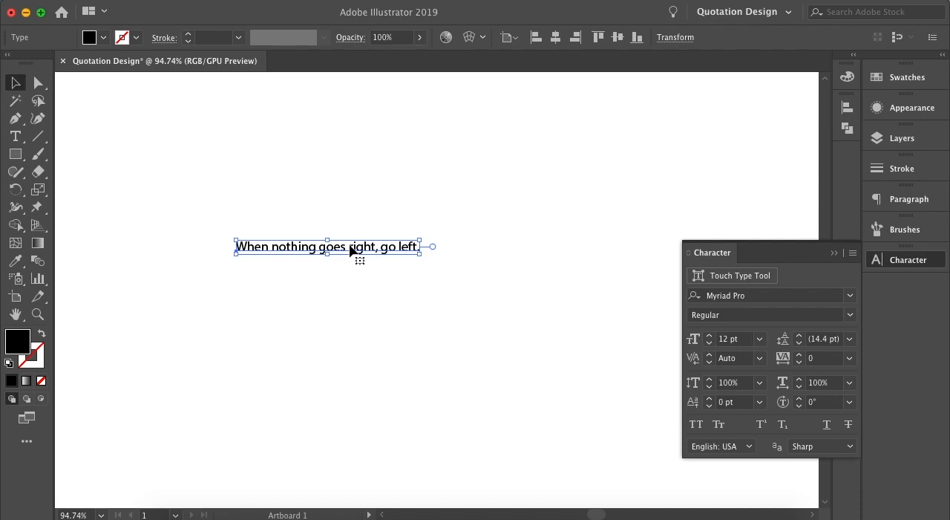
Increase the quote's font size in single-point increments to 26 pt.
left_click(740, 340)
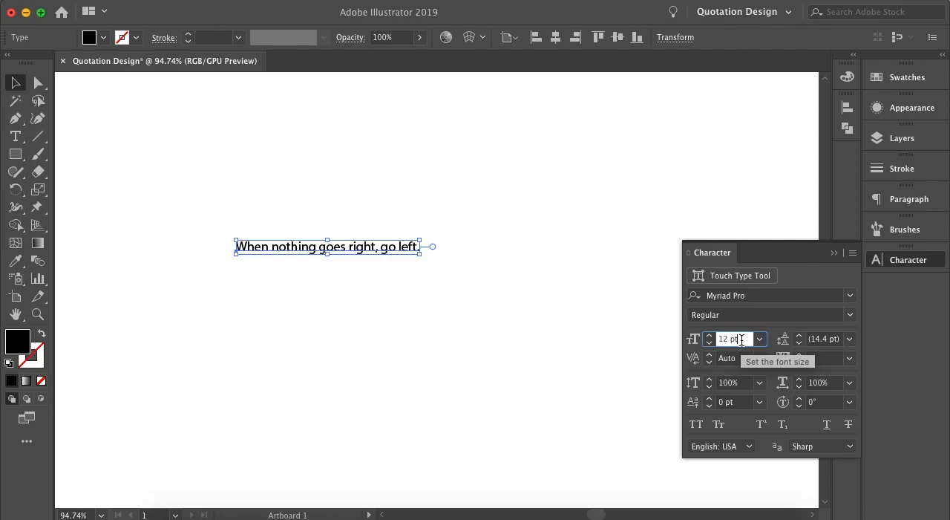
key("Up")
key("Up")
key("Up")
key("Up")
key("Up")
key("Up")
key("Up")
key("Up")
key("Up")
key("Up")
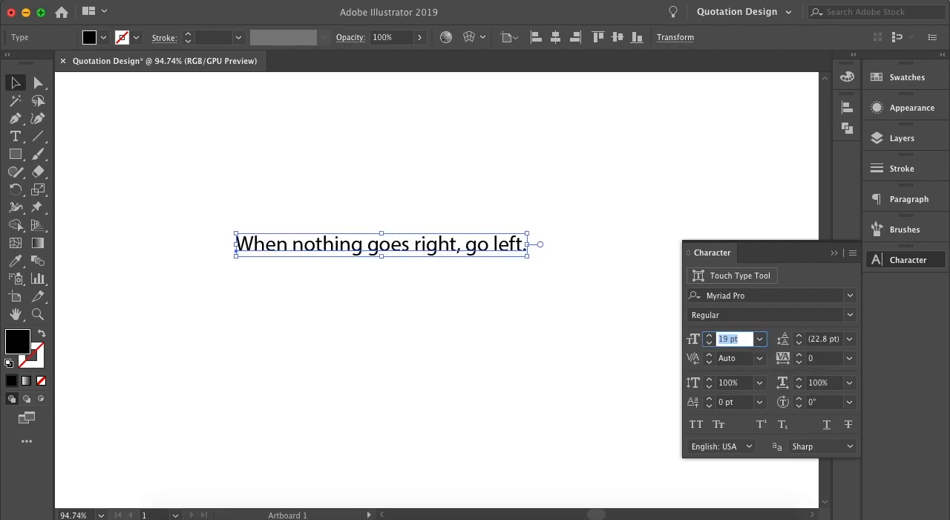
key("Up")
key("Up")
key("Up")
key("Up")
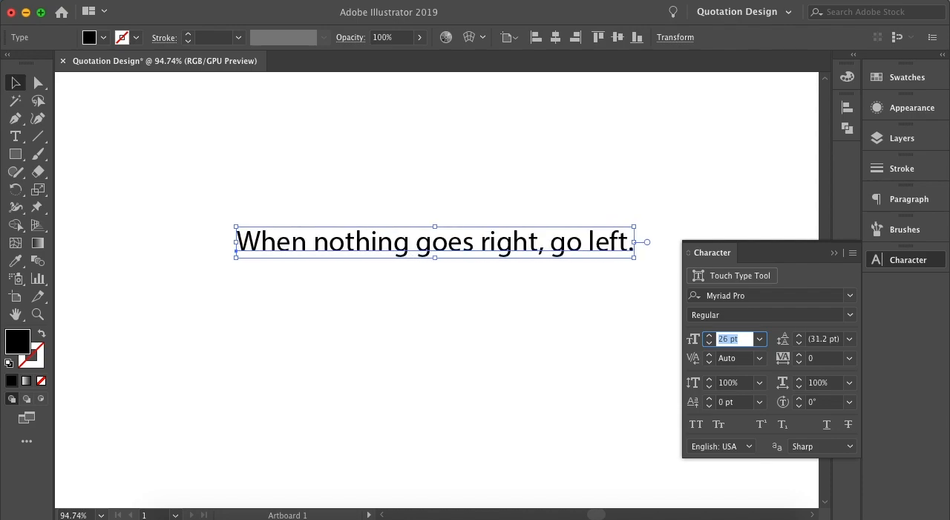
Set the quote's font size to exactly 45 pt.
left_click(736, 339)
left_click_drag(728, 338, 715, 338)
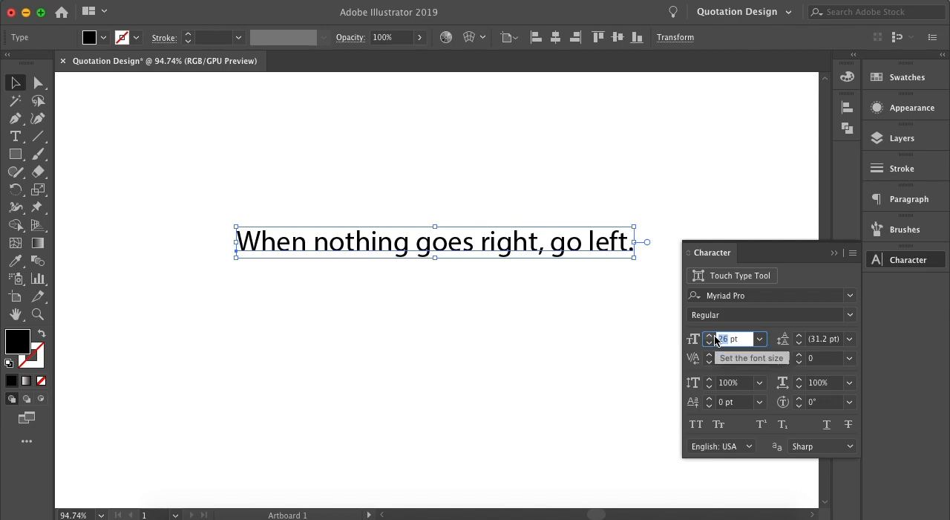
type("45")
key("Return")
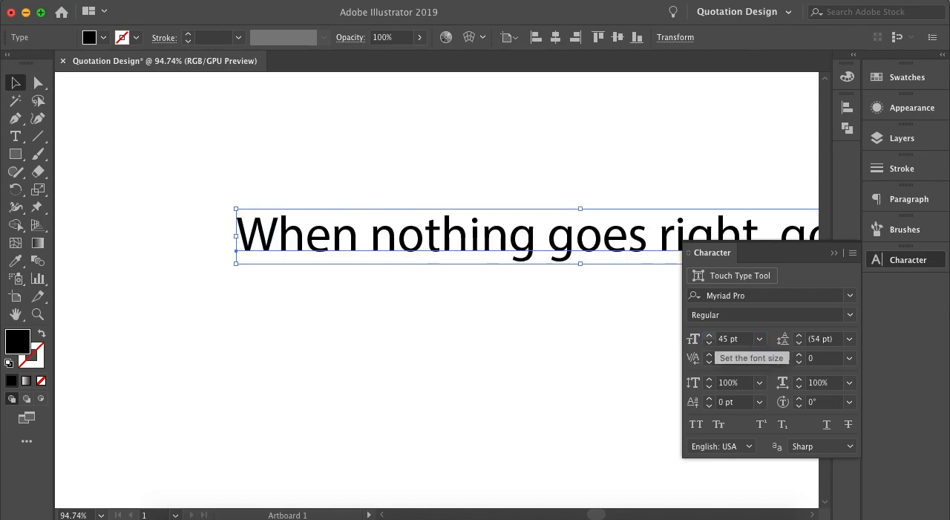
Shift the quote toward the artboard's left edge and scale it up proportionally on the canvas to about 59.3 pt.
left_click_drag(559, 245, 172, 322)
scroll(376, 304, "right", 3)
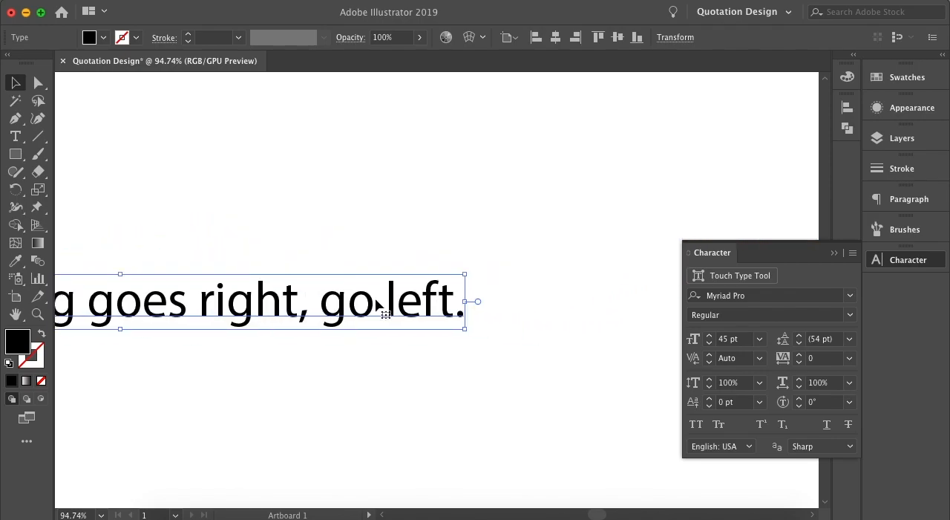
scroll(376, 304, "down", 3)
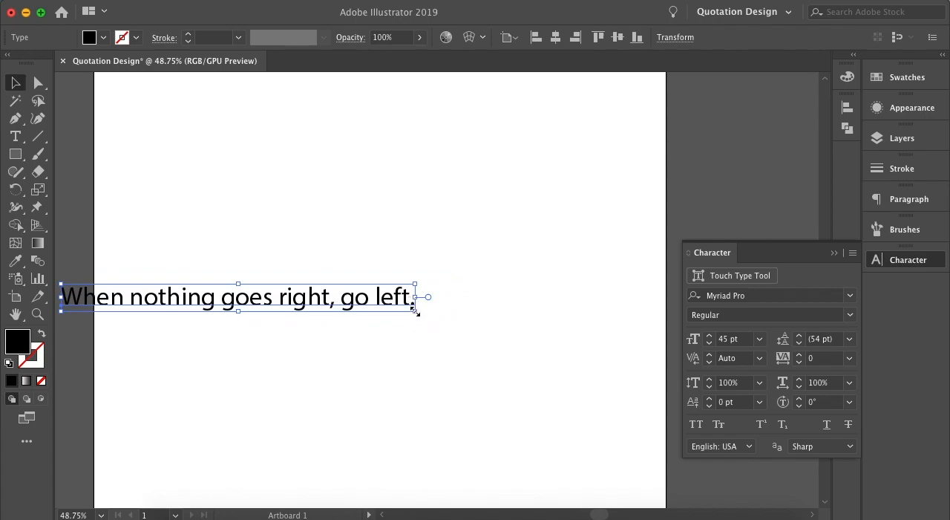
scroll(410, 314, "up", 2)
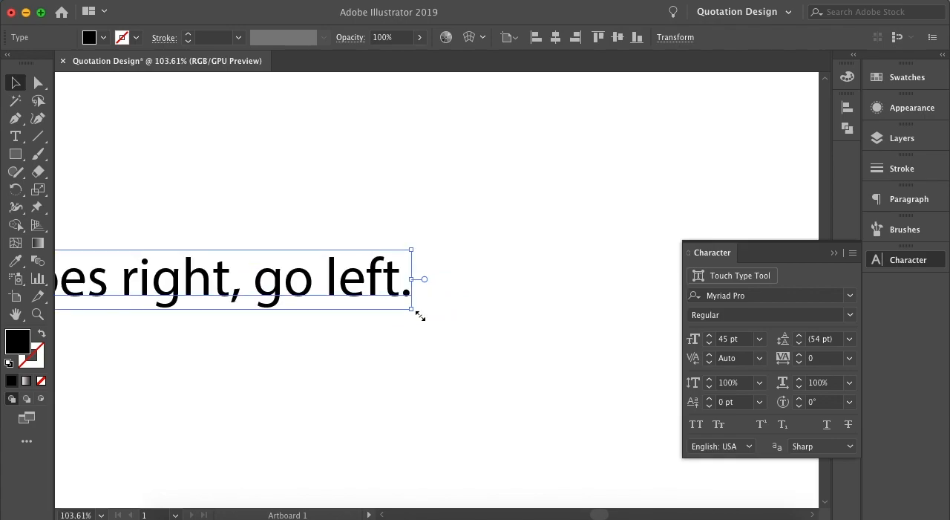
scroll(418, 314, "down", 1)
left_click_drag(414, 266, 598, 219)
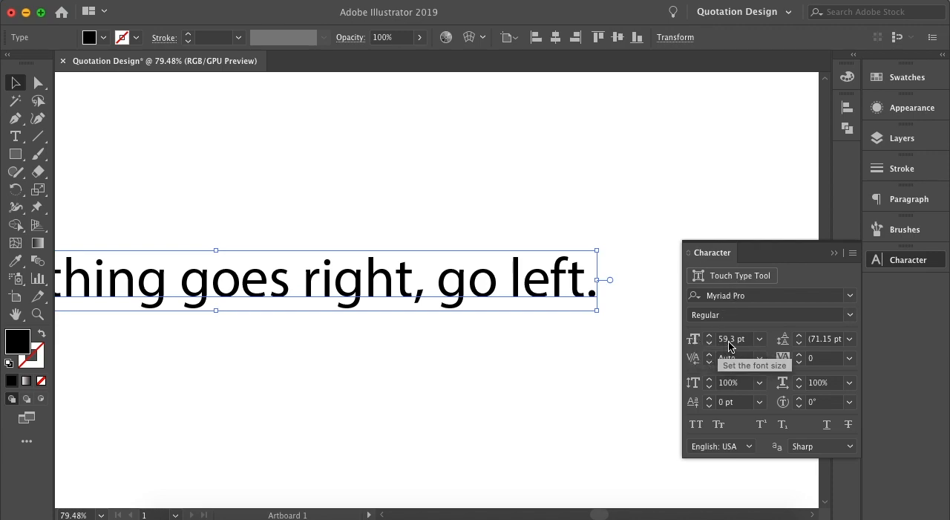
Try squeezing the quote text out of proportion by its bounding box, and undo the distortion.
left_click(561, 339)
left_click(553, 290)
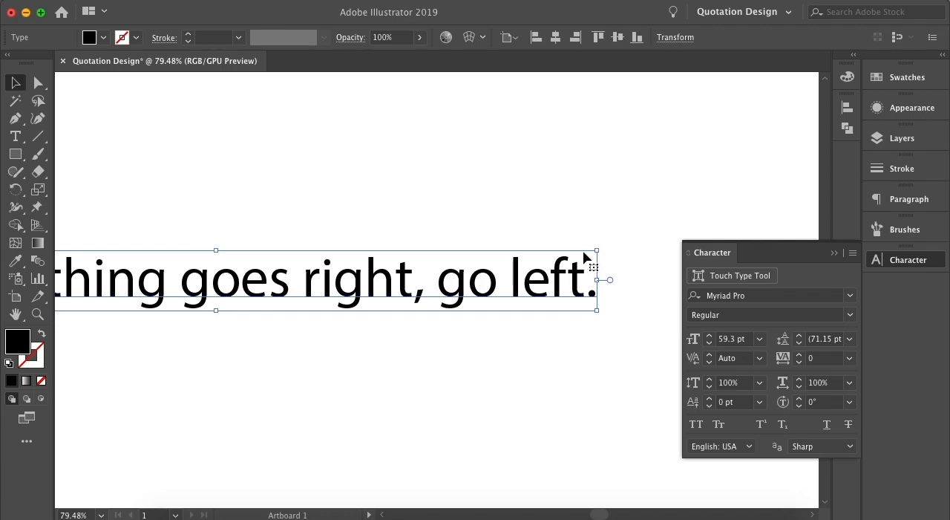
left_click_drag(596, 247, 533, 247)
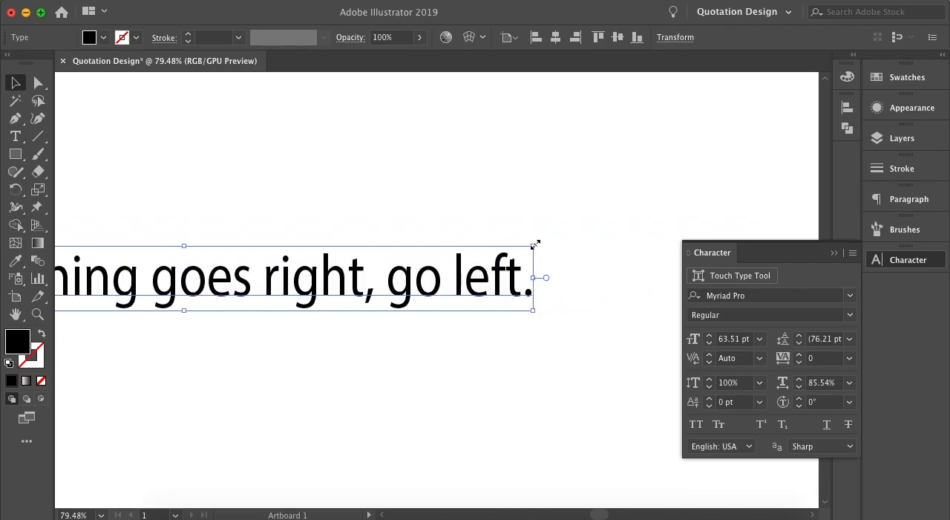
key("super+z")
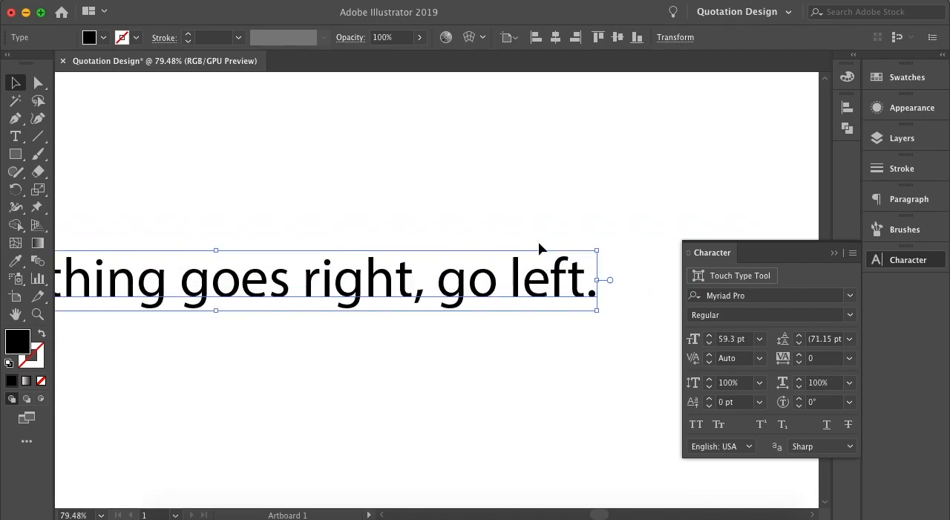
Scale the quote up proportionally to about 69.29 pt and move it right and down into the artboard's lower half.
left_click_drag(598, 250, 566, 239)
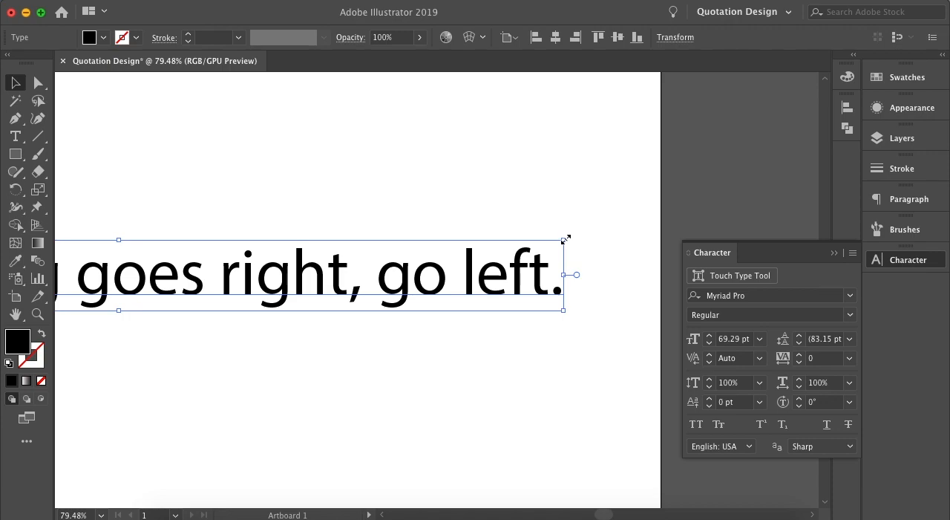
scroll(501, 284, "down", 5)
left_click(392, 276)
left_click_drag(314, 272, 361, 310)
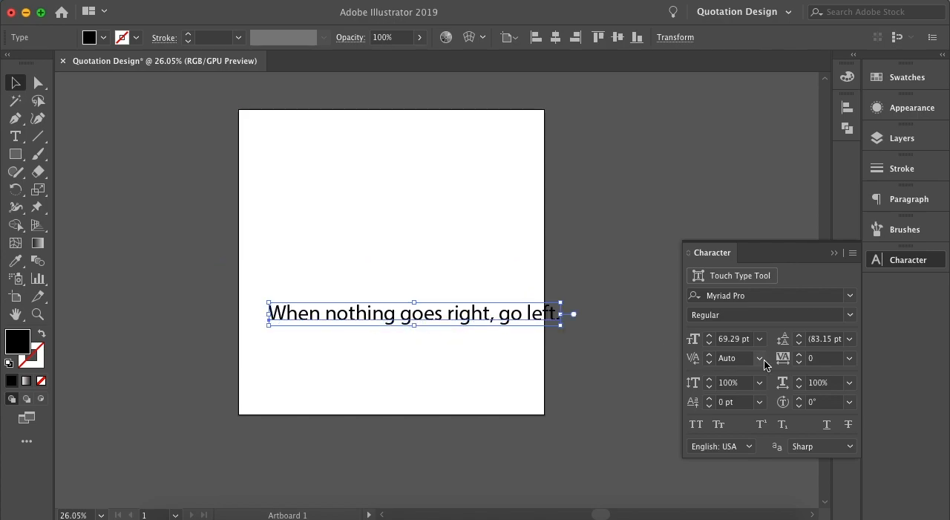
Set the quote's font size to 65 pt and shift the line so it fits roughly centred between the artboard's side edges.
double_click(734, 340)
type("65")
key("Return")
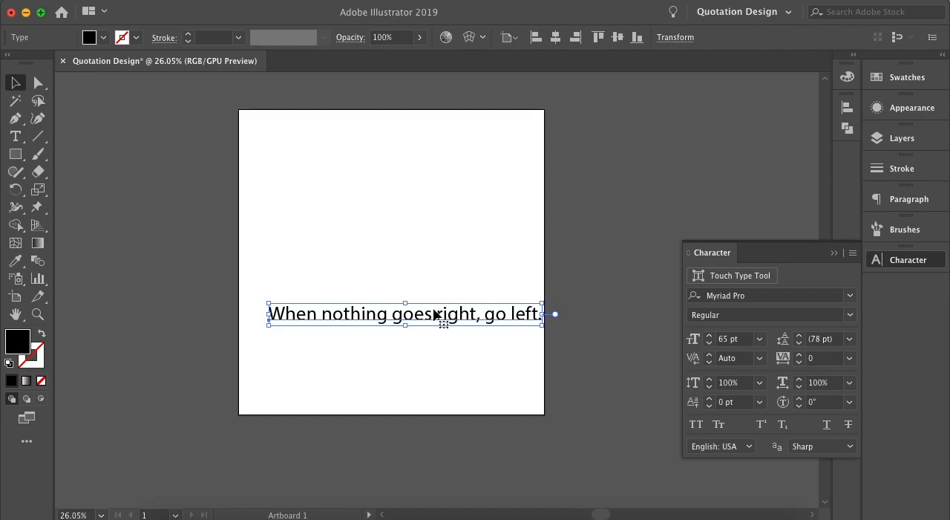
left_click_drag(426, 319, 418, 320)
scroll(448, 317, "up", 3)
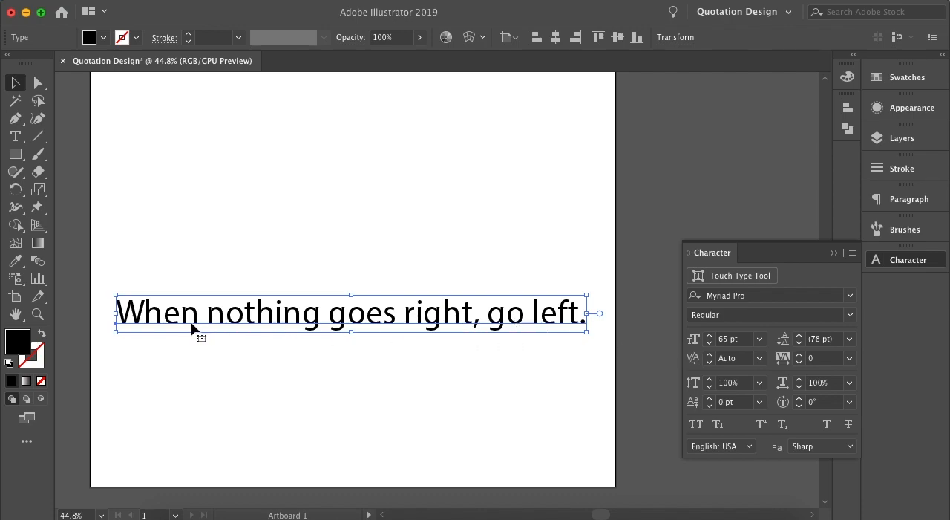
Set the quote's tracking to 15.
left_click(815, 359)
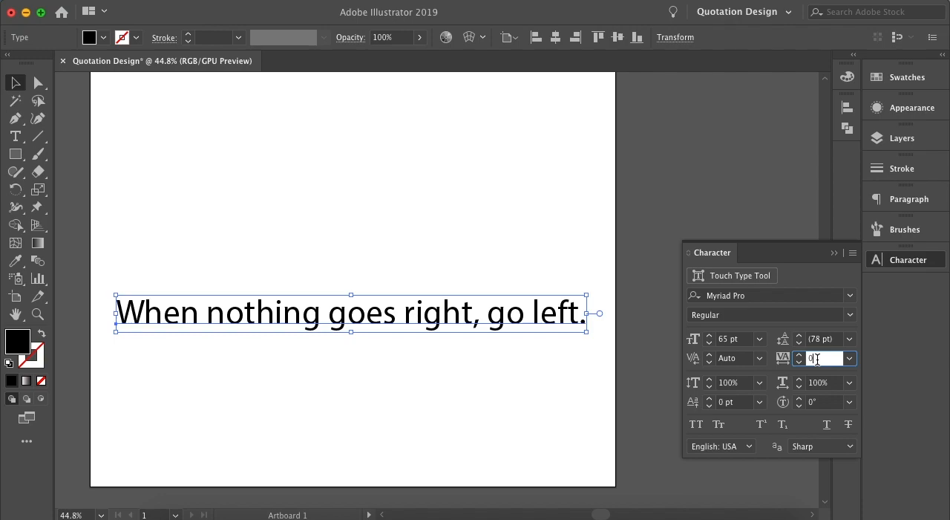
double_click(818, 359)
type("15")
key("Tab")
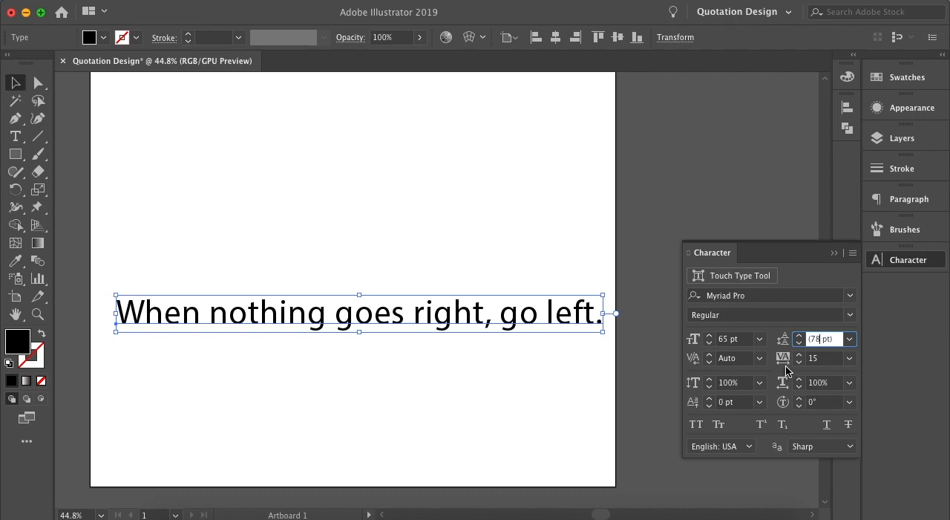
Return the quote's tracking to 0 and set its leading to 74 pt.
left_click_drag(827, 359, 806, 359)
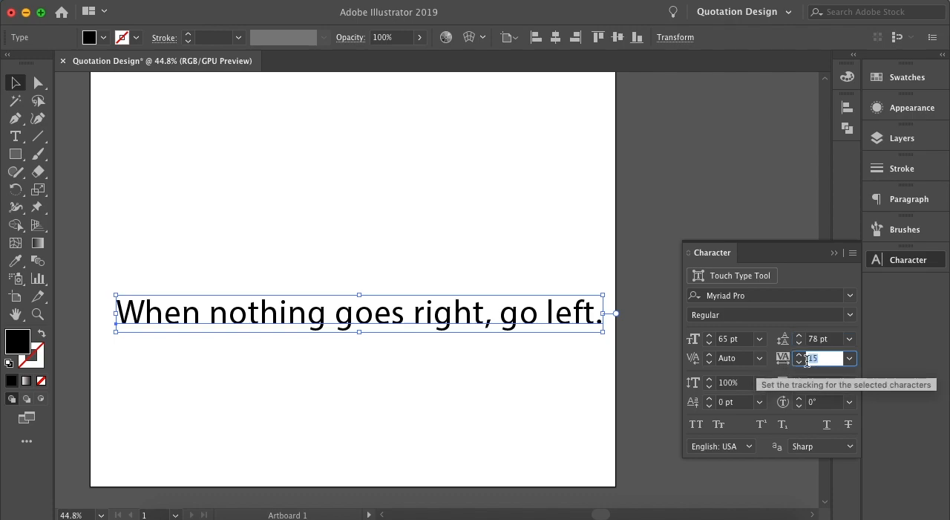
type("0")
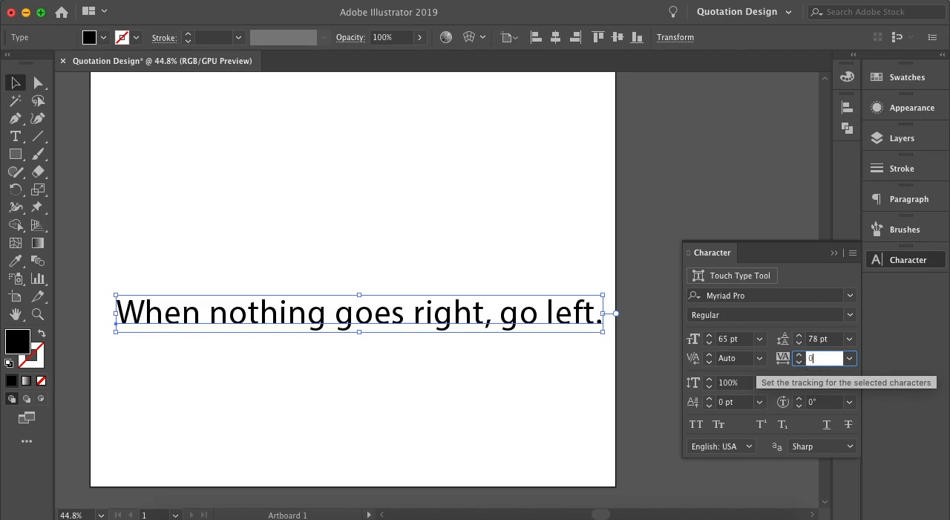
left_click(816, 339)
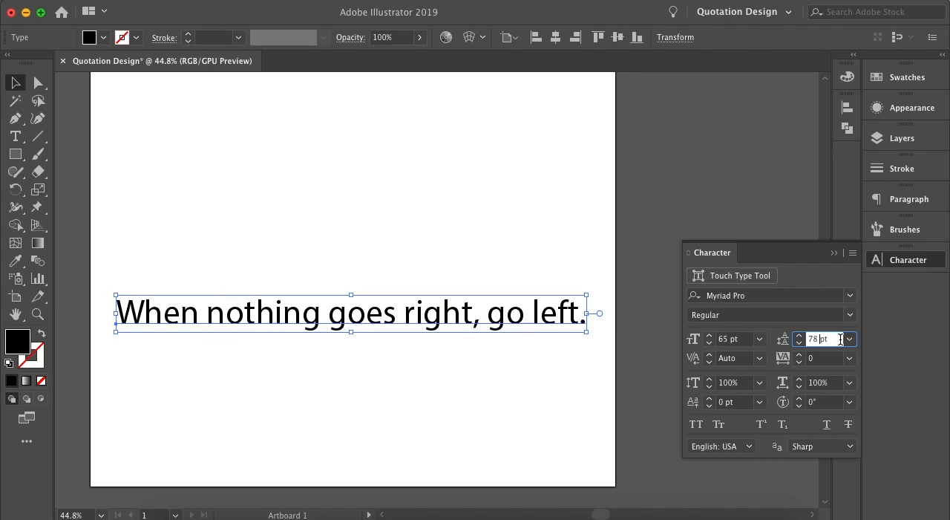
key("Down")
left_click(558, 354)
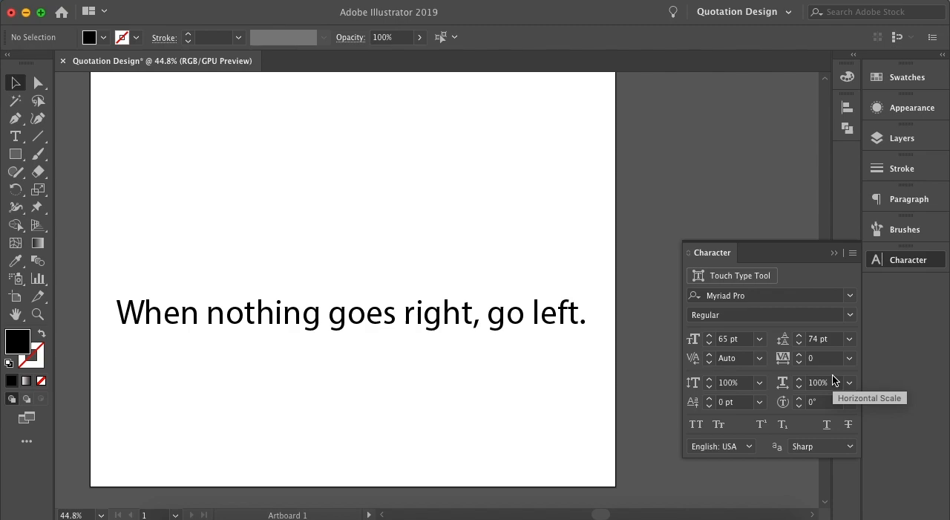
left_click(541, 330)
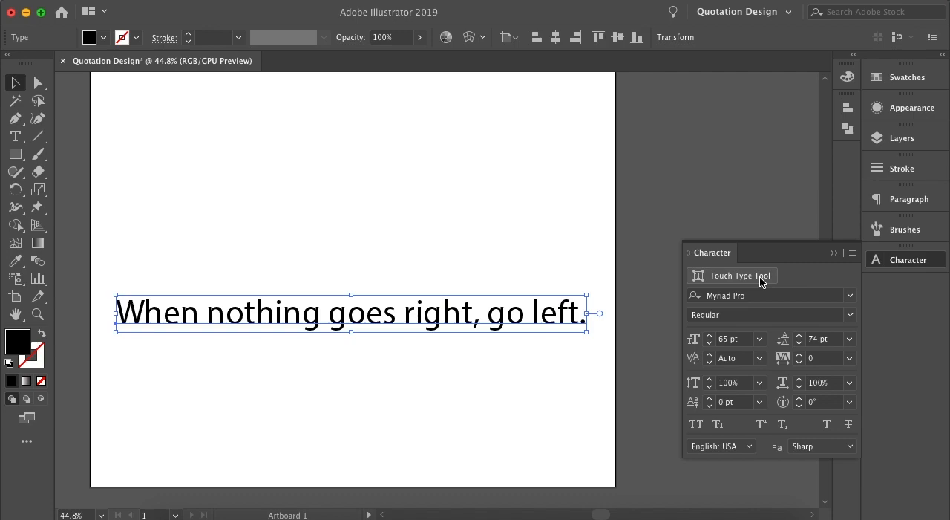
left_click(717, 0)
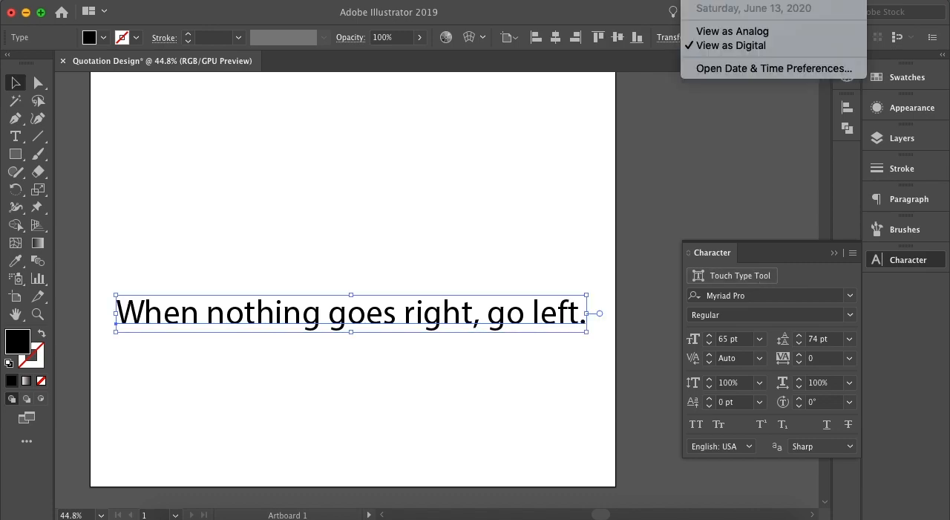
left_click(596, 148)
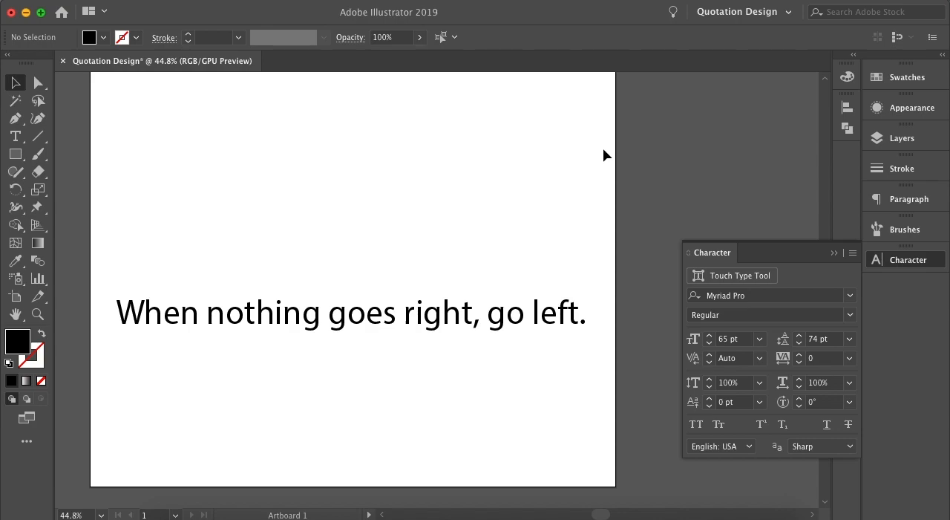
left_click(74, 0)
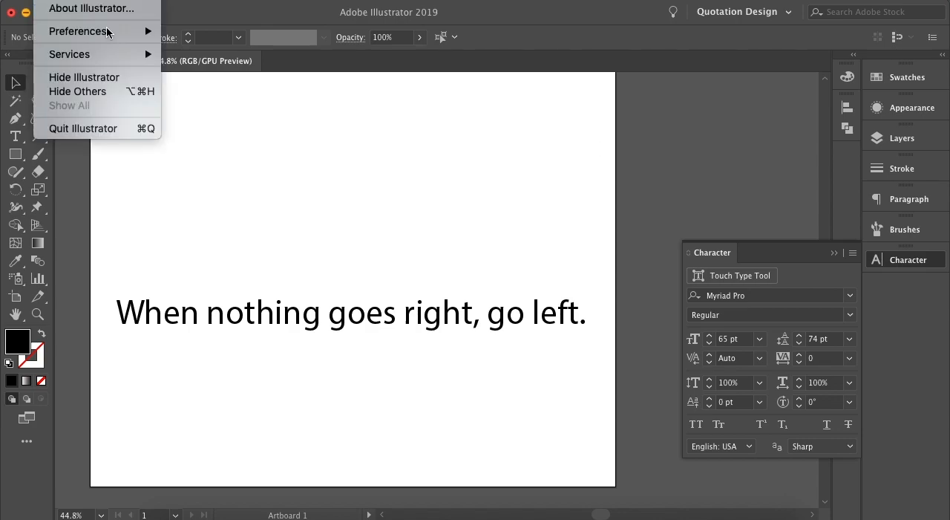
mouse_move(143, 30)
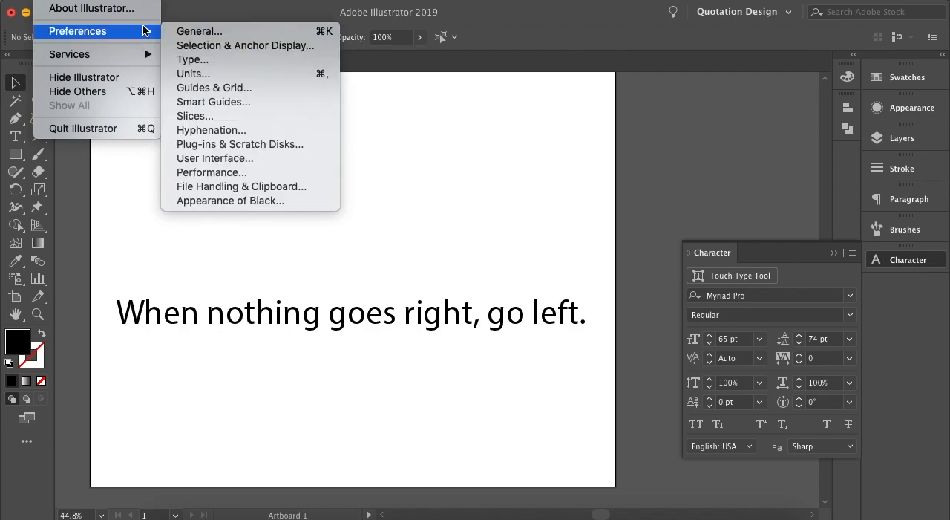
key("Escape")
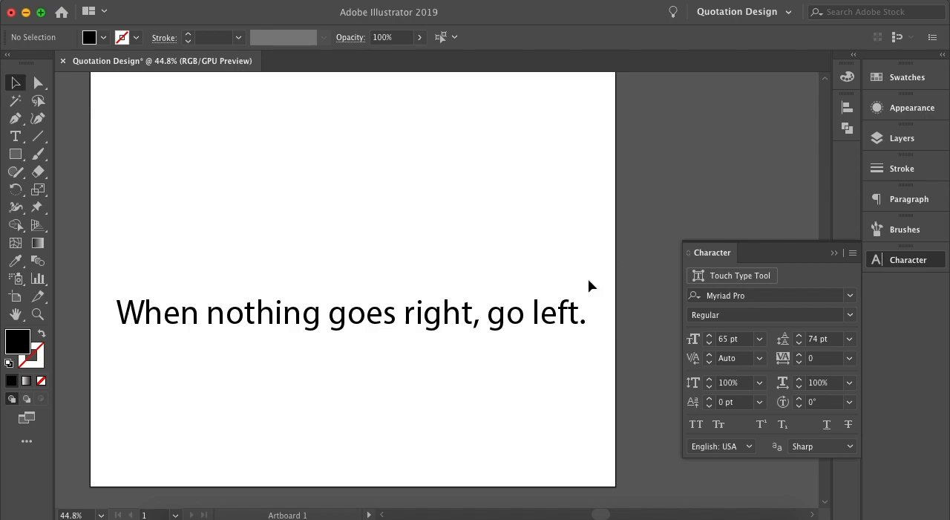
With the quote selected, dock the Character panel in its own column beside the collapsed icon panels and expand it.
left_click(568, 311)
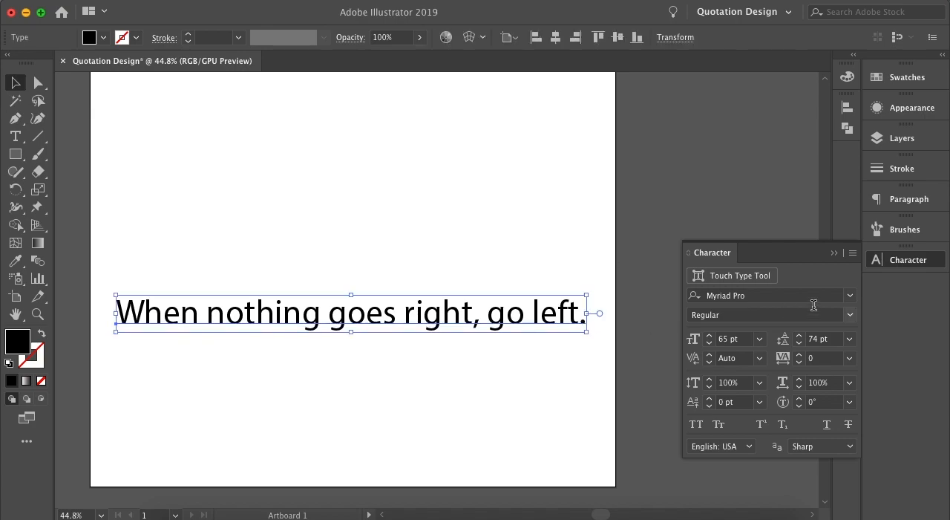
left_click(851, 297)
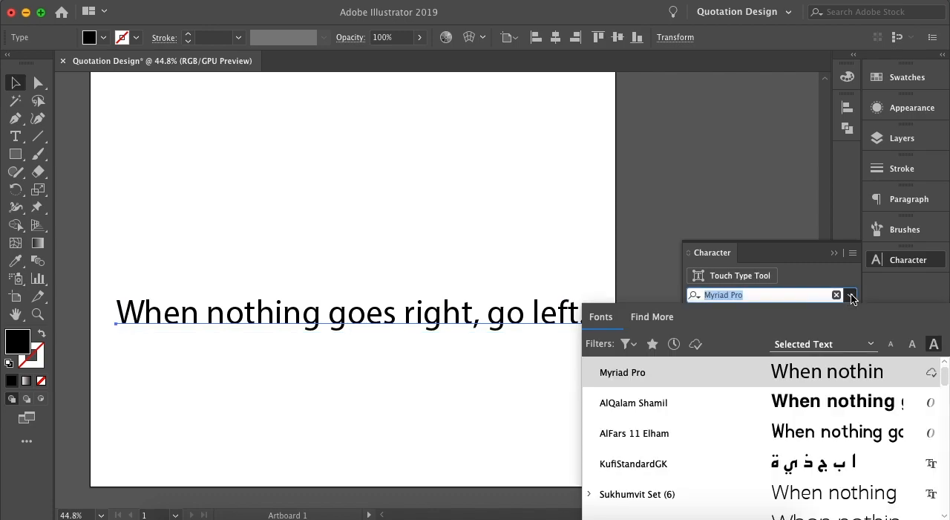
left_click_drag(901, 261, 829, 69)
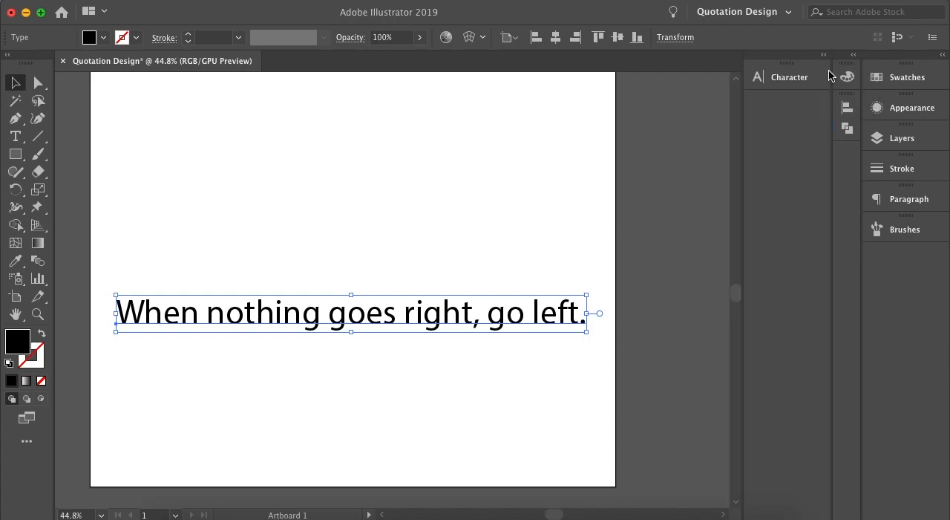
left_click(799, 77)
Browse the font families and set the quote's font to Alegreya Black.
left_click(732, 113)
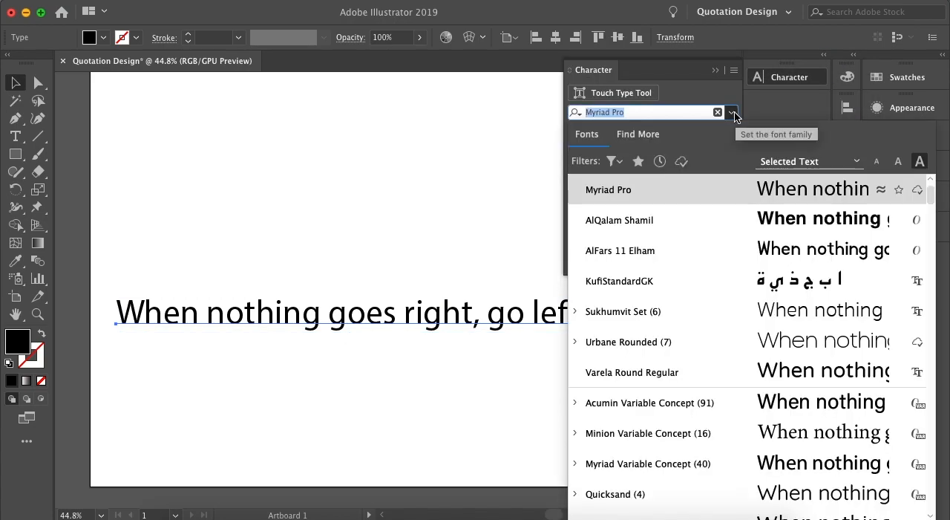
mouse_move(925, 195)
left_mouse_down()
mouse_move(935, 248)
mouse_move(935, 197)
left_mouse_up()
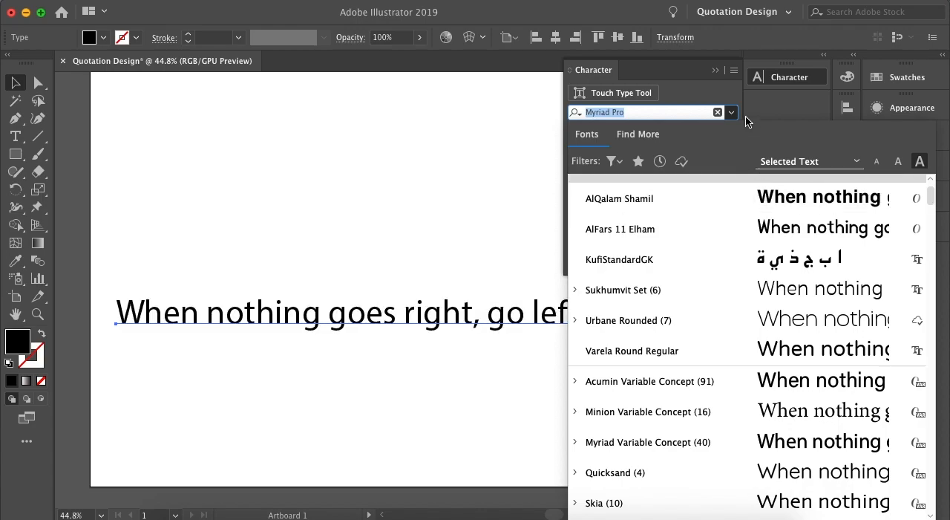
key("Escape")
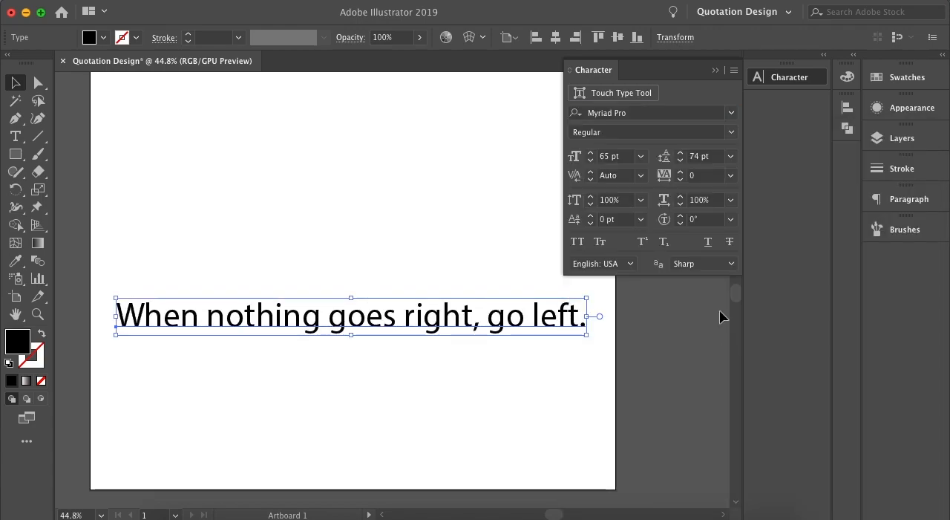
left_click(731, 112)
scroll(774, 328, "down", 5)
scroll(773, 328, "down", 6)
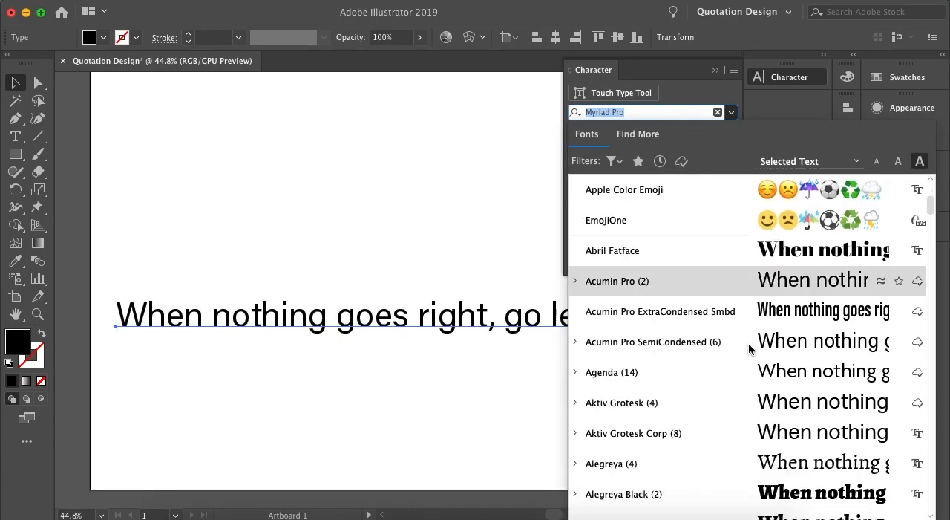
left_click(640, 403)
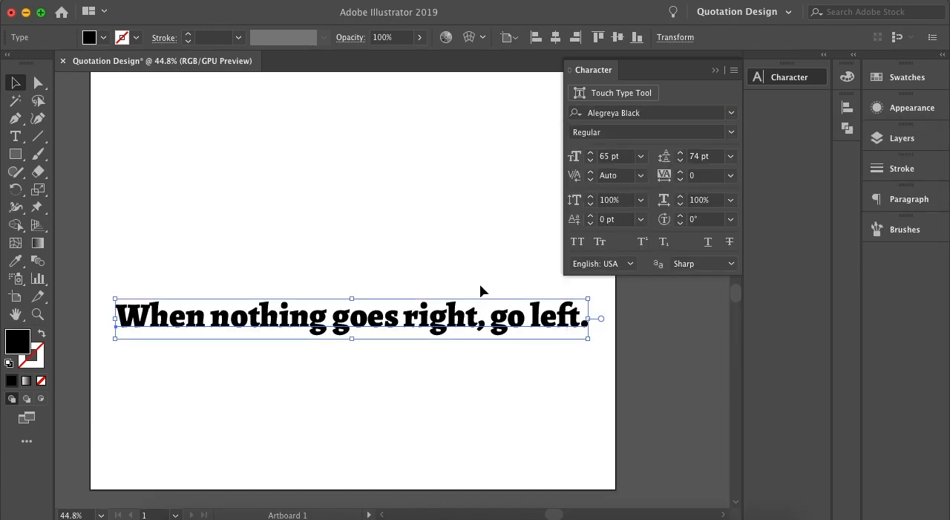
left_click(475, 253)
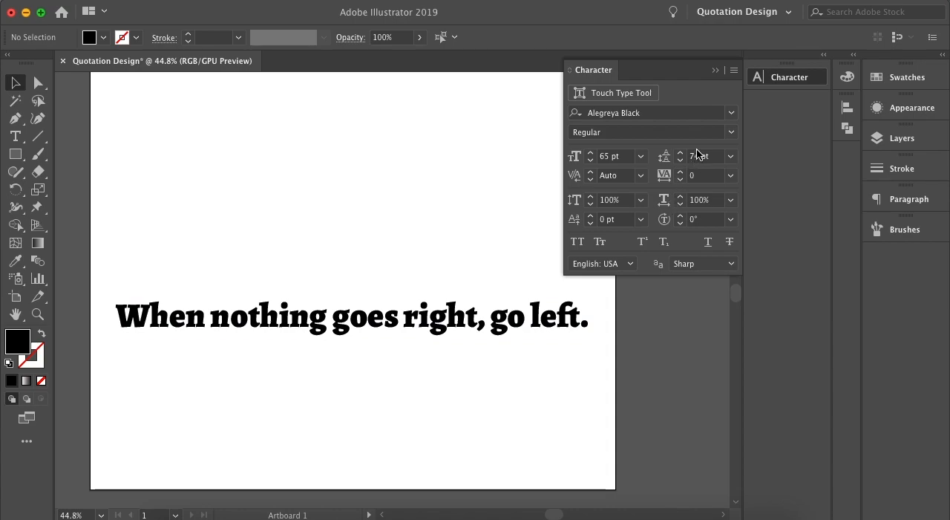
Preview other font families, such as Sukhumvit Set, on the selected quote without applying one.
left_click(732, 112)
left_click(425, 358)
left_click(433, 328)
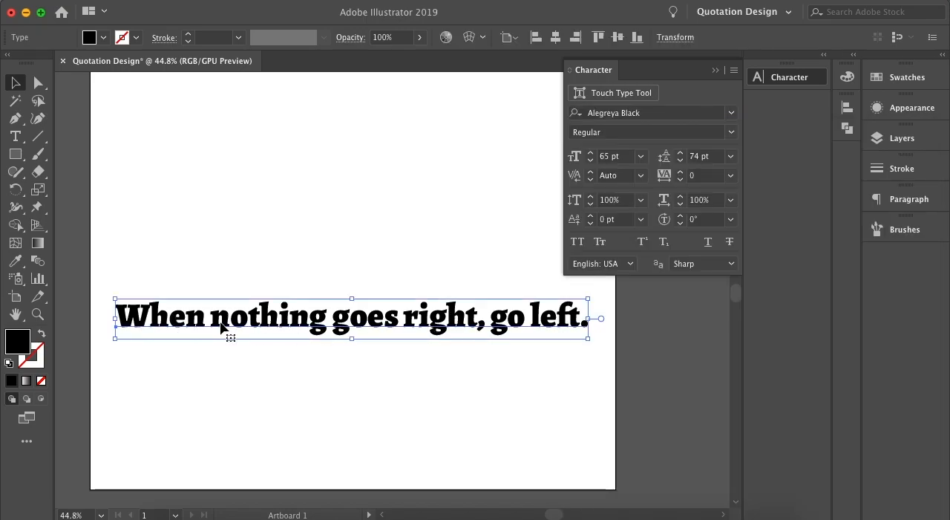
left_click(730, 113)
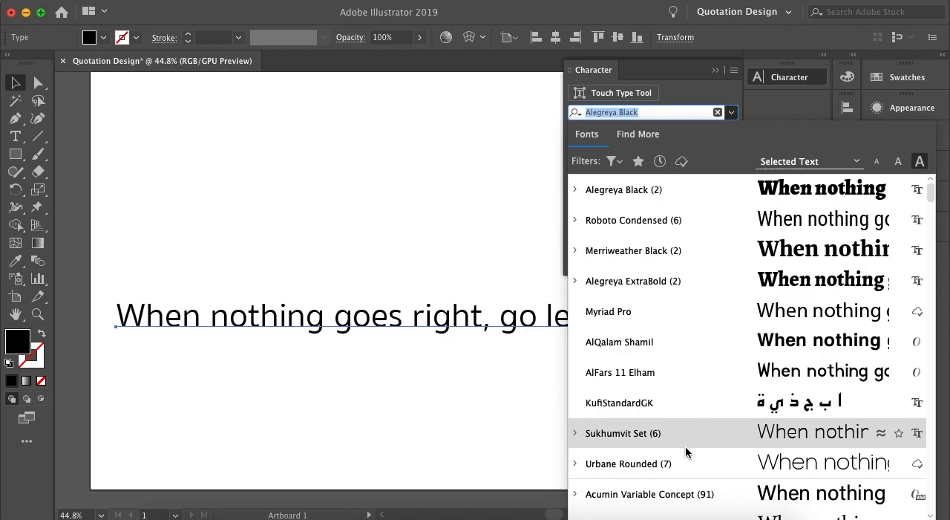
left_click(369, 375)
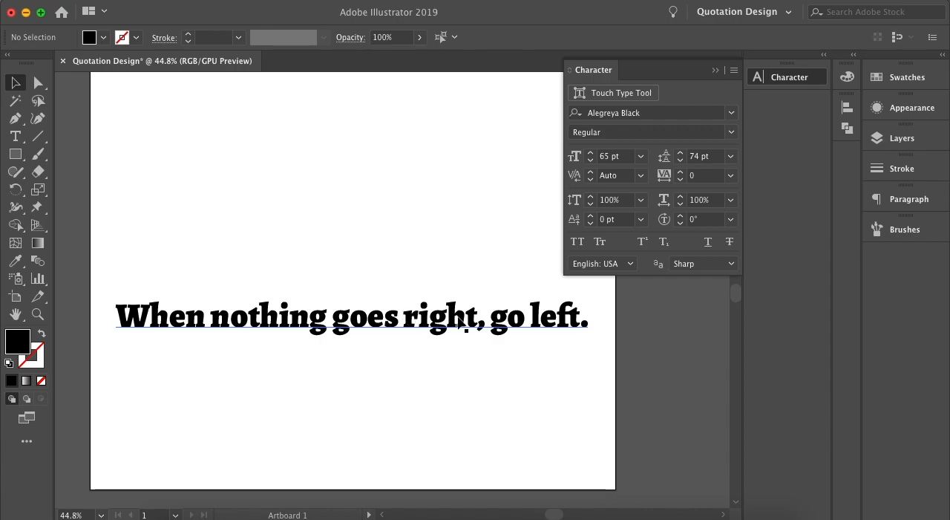
Move the quote slightly down and toward the artboard's left edge, and collapse the Character panel.
left_click_drag(483, 318, 477, 311)
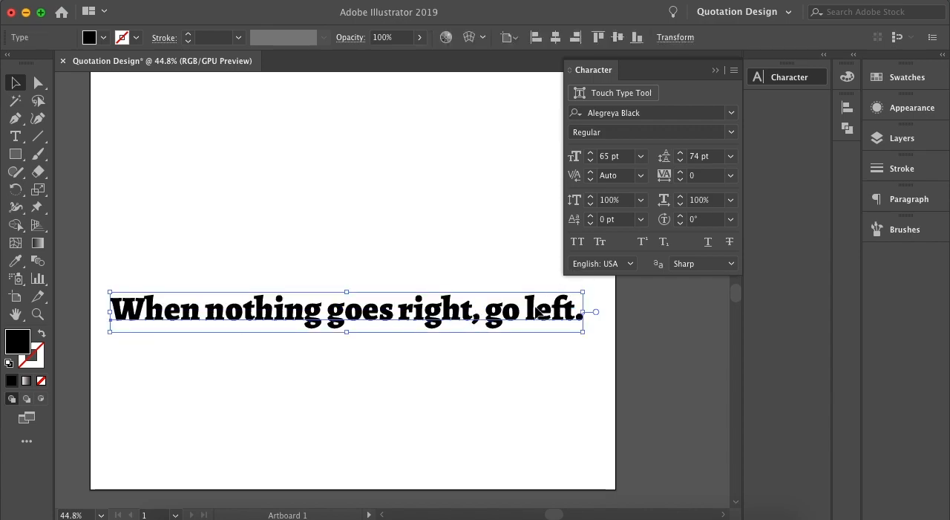
left_click_drag(536, 307, 511, 322)
left_click_drag(377, 337, 393, 344)
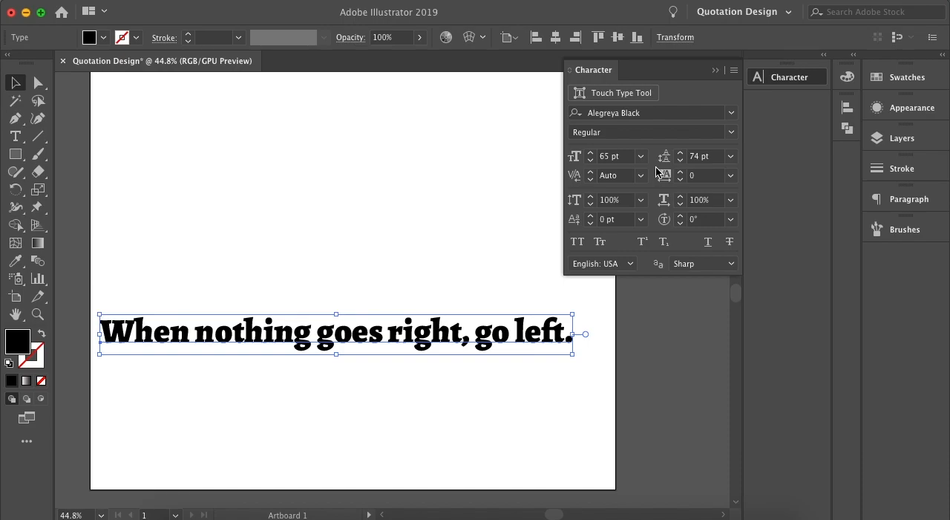
left_click(715, 70)
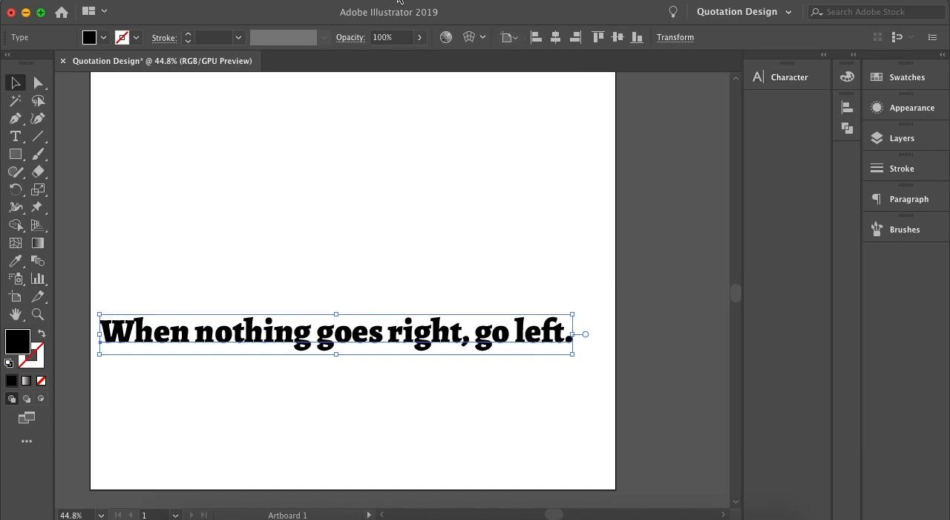
Right-align the quote using the Paragraph settings, and move the line back onto the artboard, roughly centred between its side edges.
left_click(398, 1)
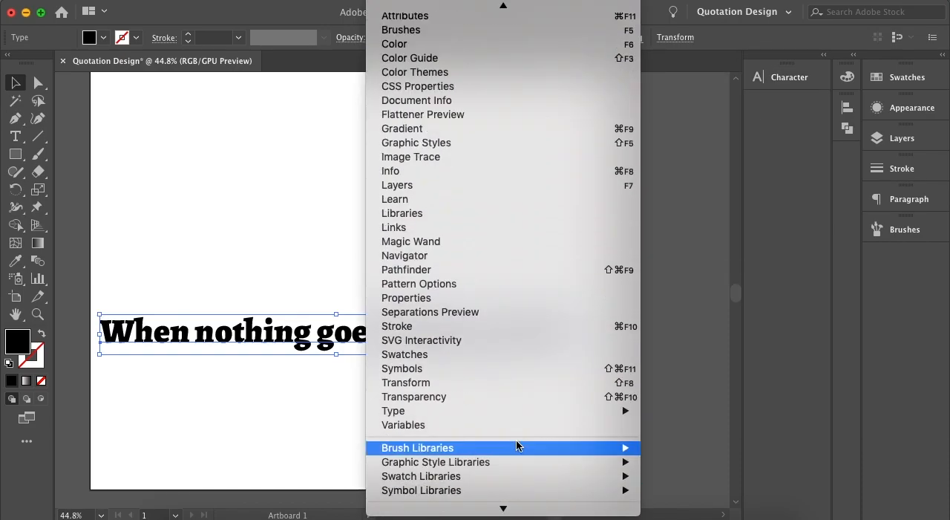
mouse_move(560, 410)
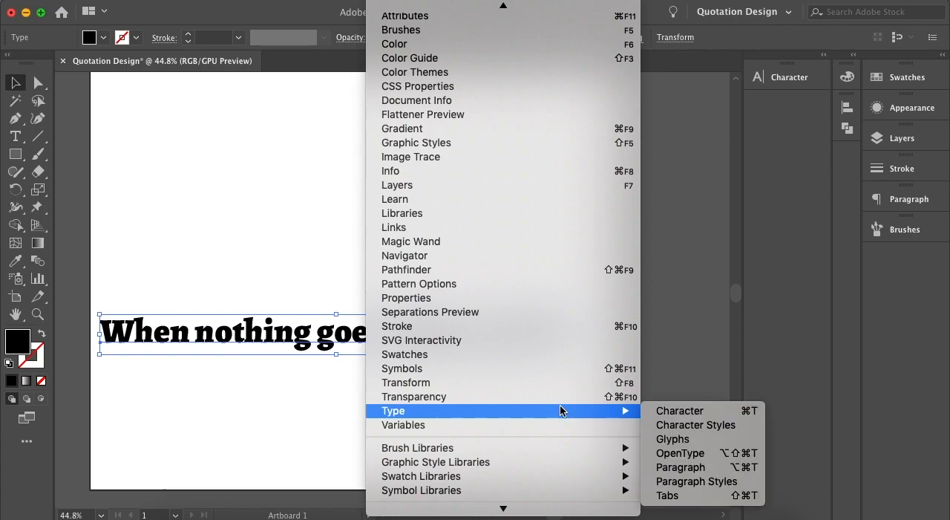
left_click(679, 467)
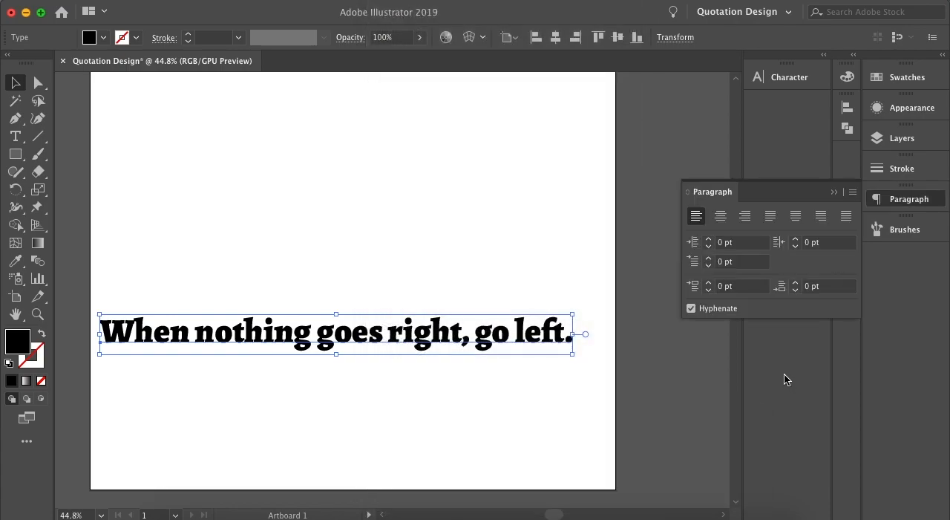
left_click(523, 373)
left_click(520, 347)
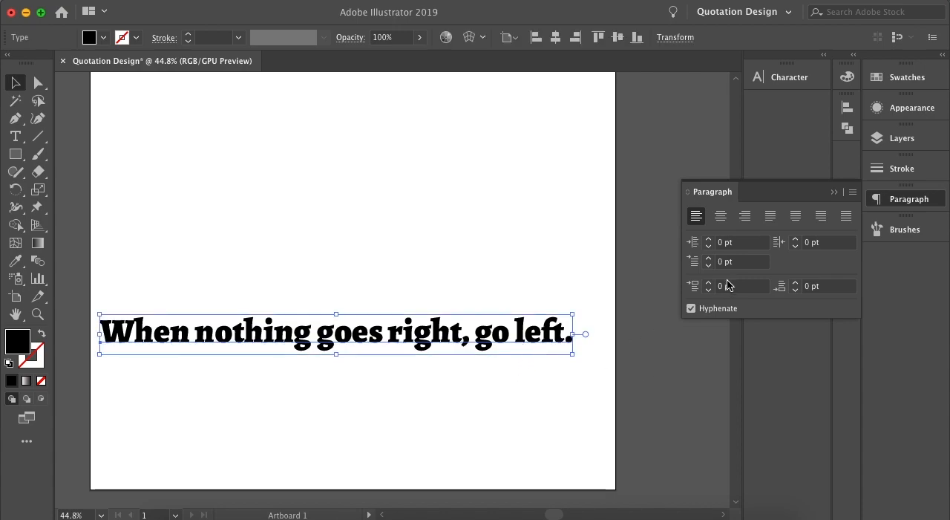
left_click(745, 216)
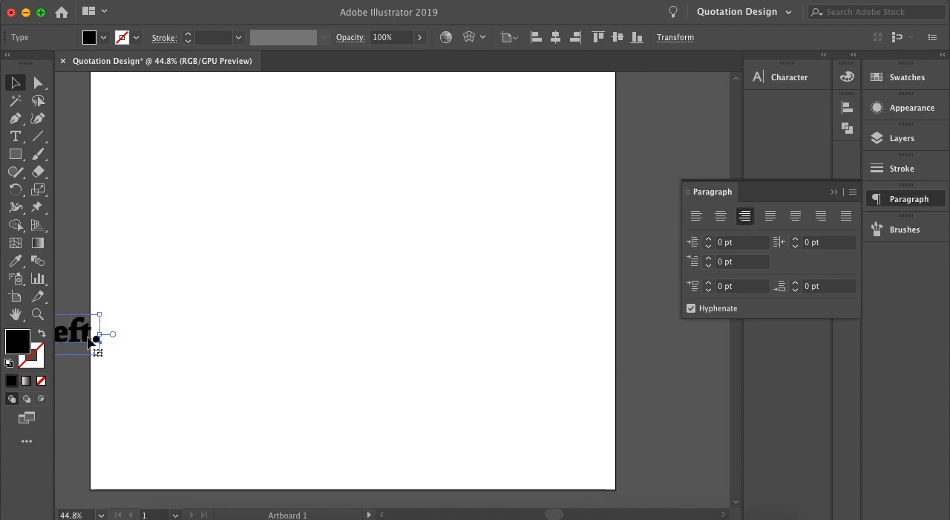
left_click_drag(95, 339, 583, 342)
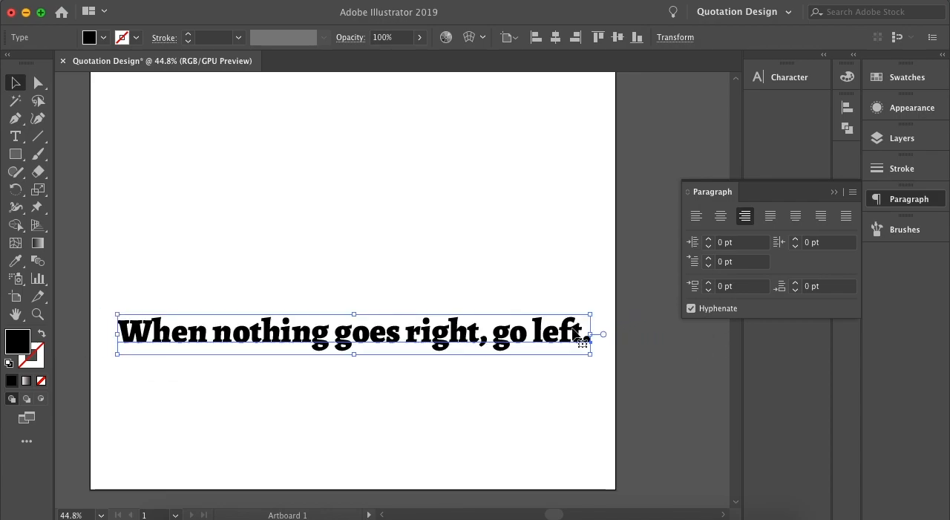
left_click(560, 277)
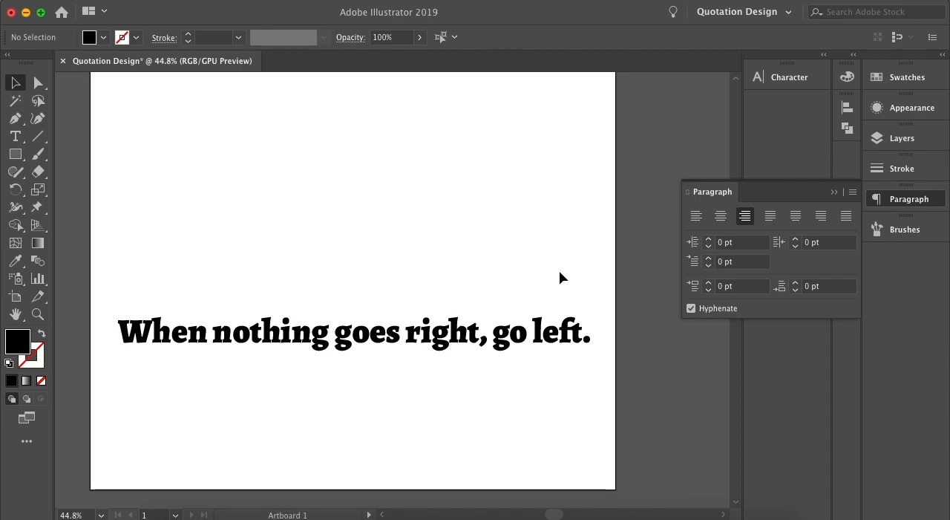
left_click(834, 193)
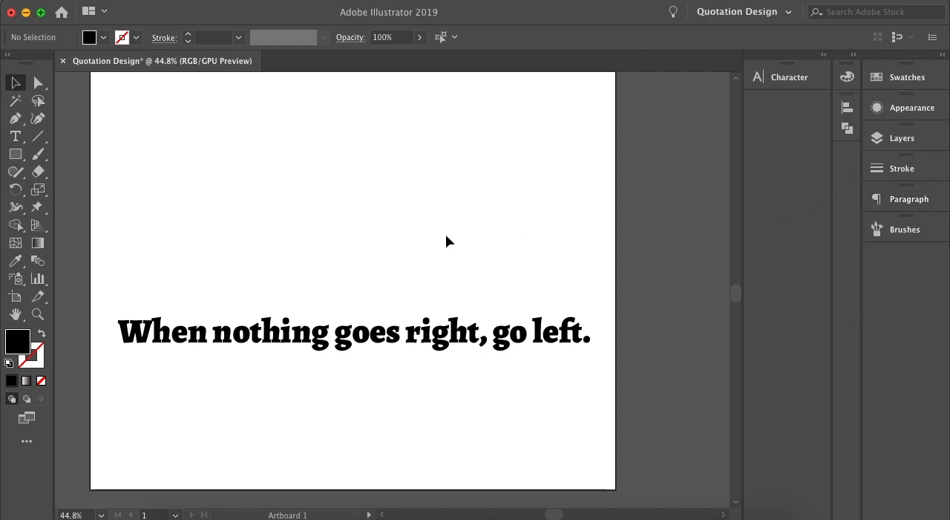
Try squeezing the quote line horizontally by its bounding box, and undo the distortion.
left_click_drag(471, 338, 482, 331)
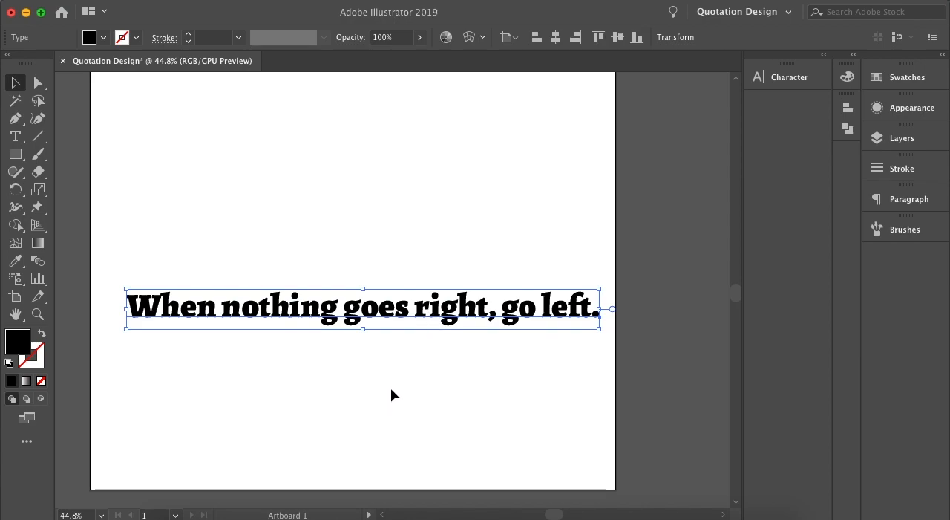
scroll(622, 311, "up", 5)
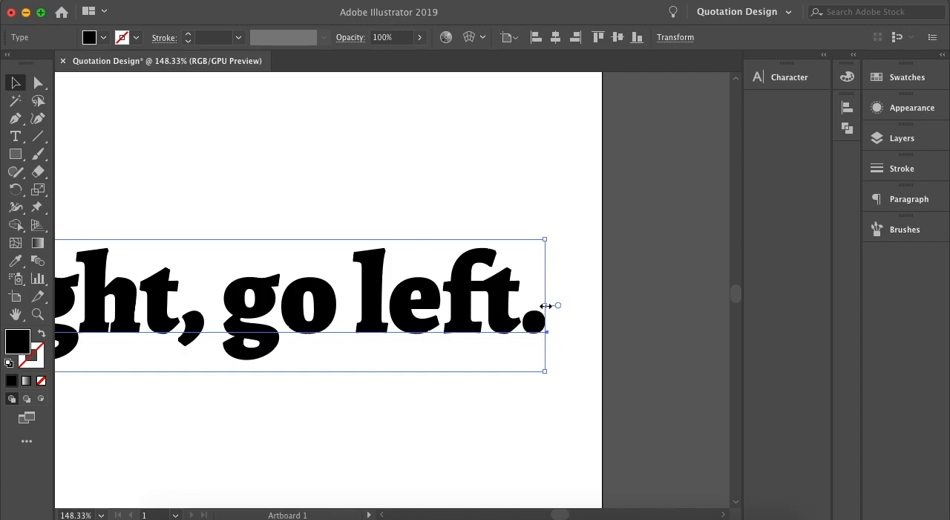
left_click_drag(545, 304, 301, 317)
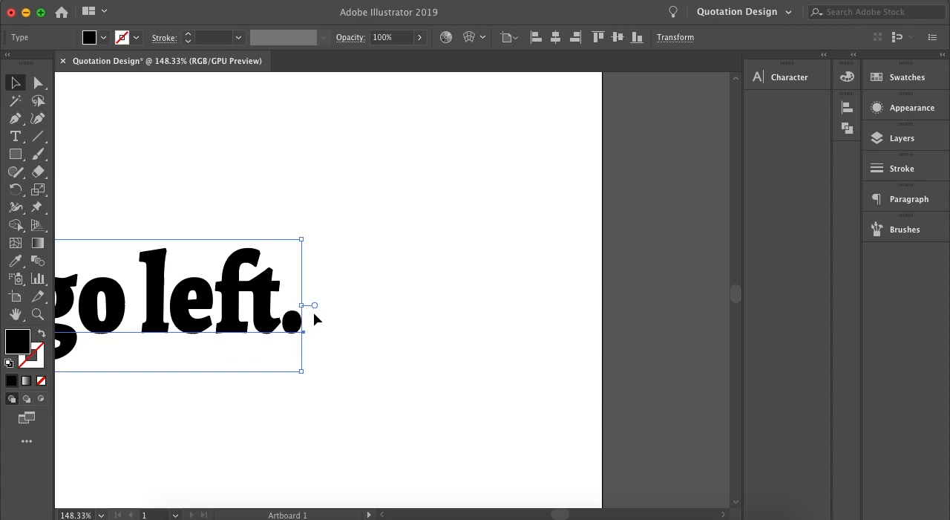
key("super+z")
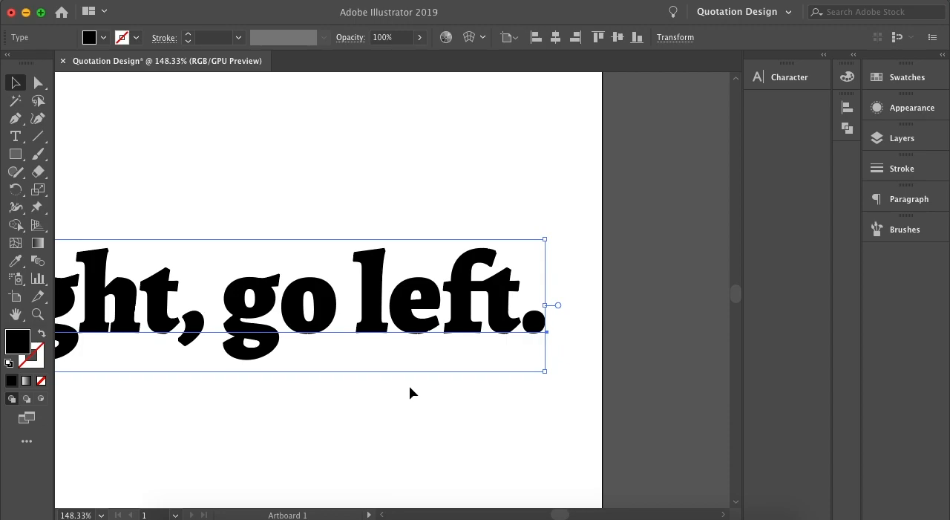
Convert the quote from point type to area type, and deselect it.
double_click(558, 305)
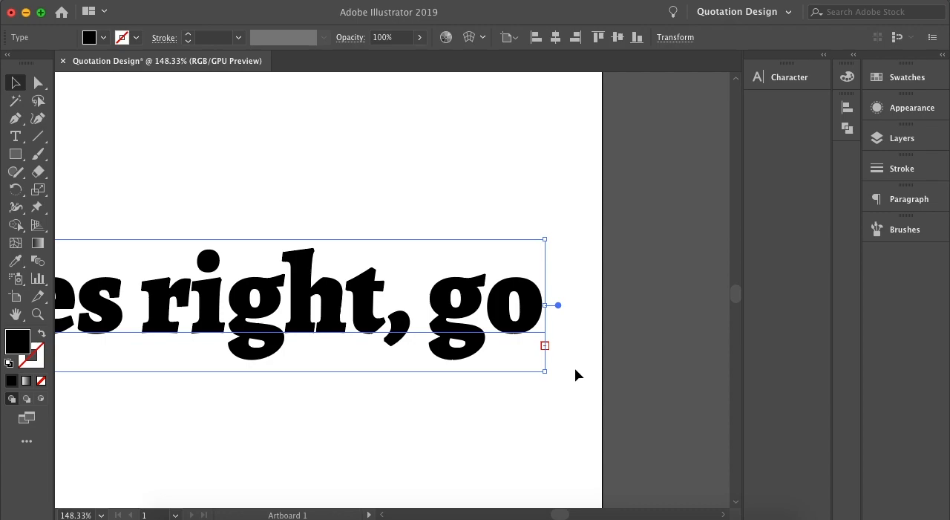
scroll(530, 337, "down", 3)
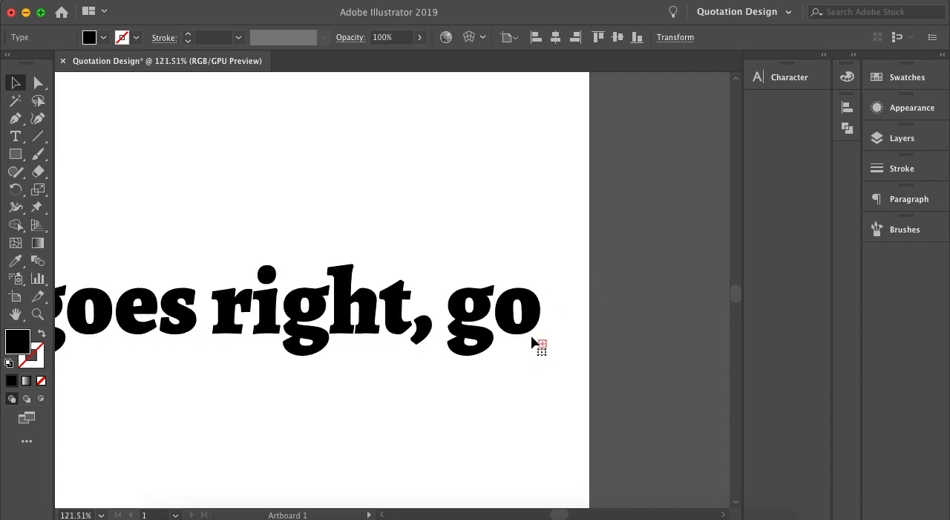
scroll(531, 340, "down", 2)
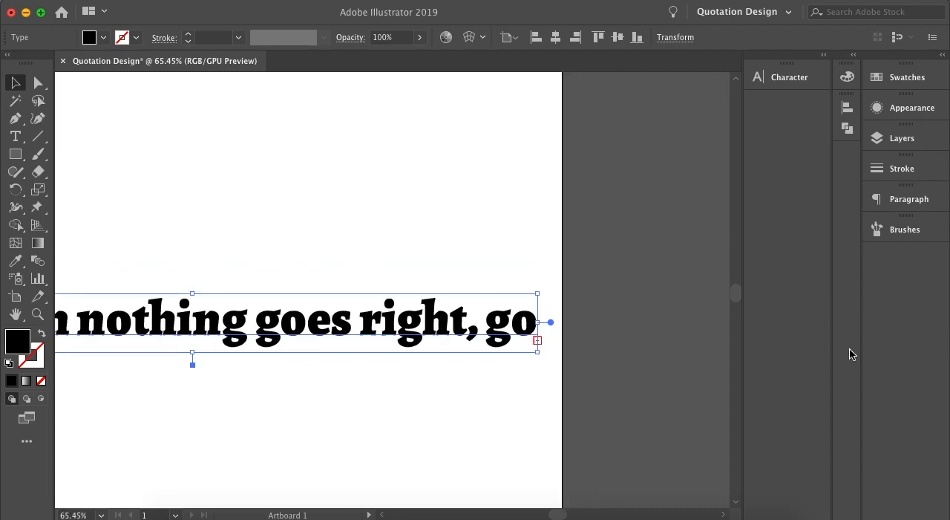
scroll(506, 354, "down", 2)
left_click(479, 366)
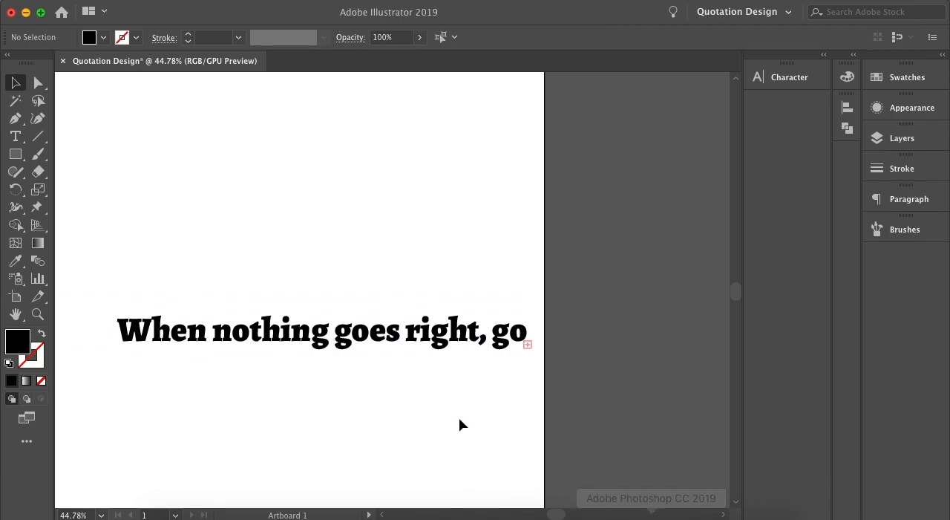
Deepen and narrow the quote's text frame so it wraps after "goes", and place it near the artboard's lower-right corner.
scroll(449, 411, "down", 2)
scroll(449, 410, "left", 2)
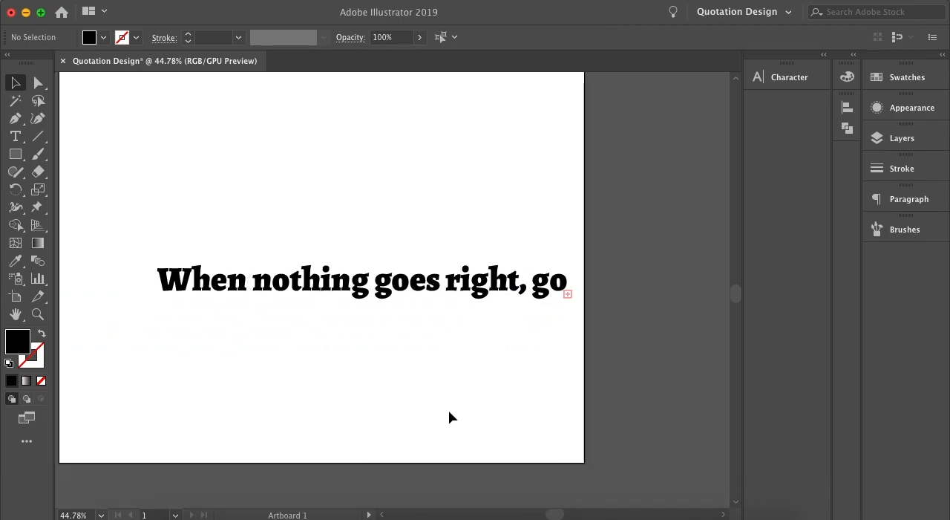
left_click(545, 283)
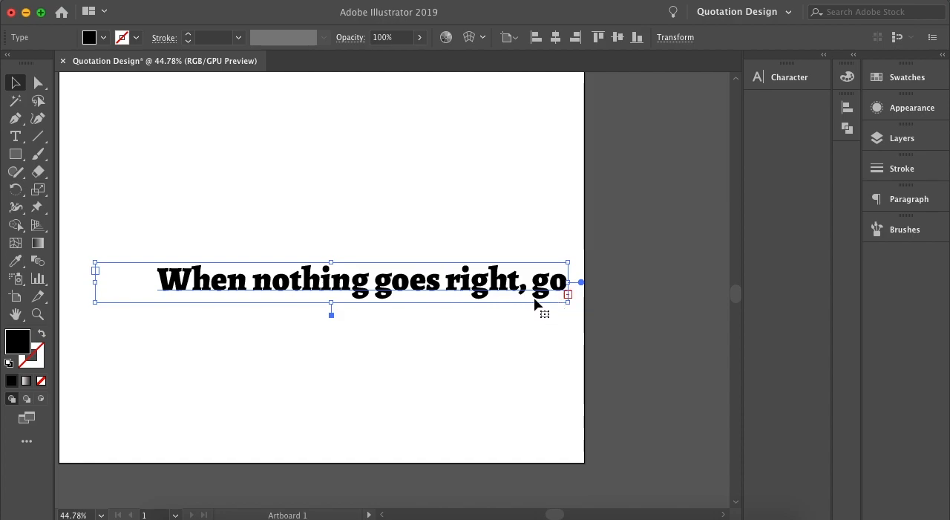
left_click_drag(334, 303, 331, 337)
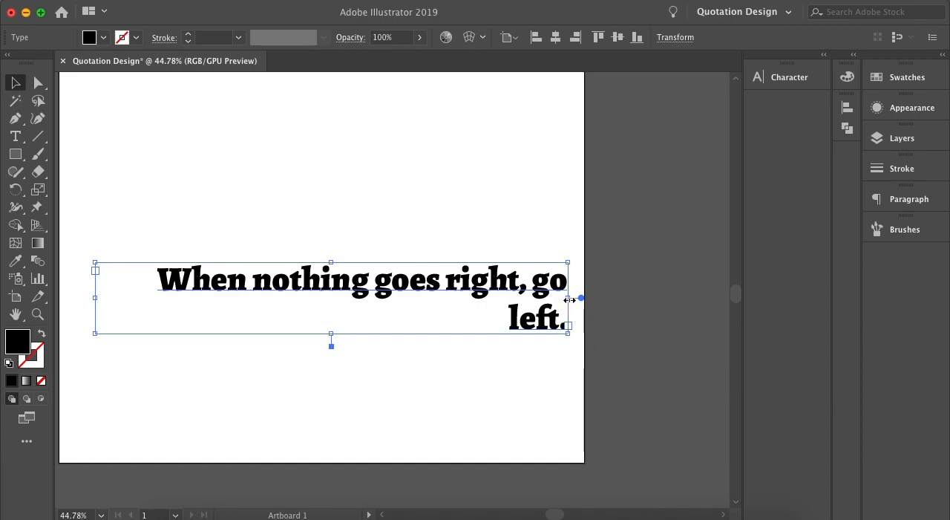
left_click_drag(569, 300, 425, 323)
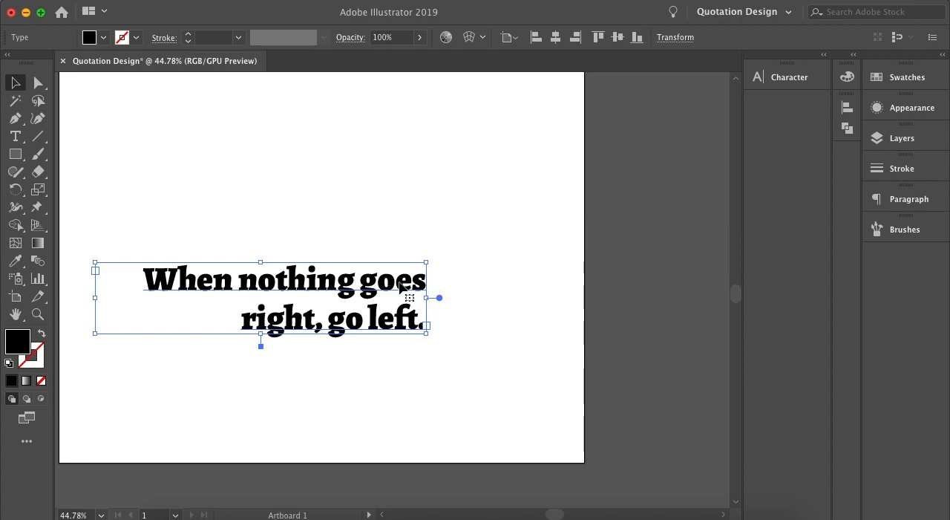
left_click_drag(403, 292, 519, 343)
left_click(629, 284)
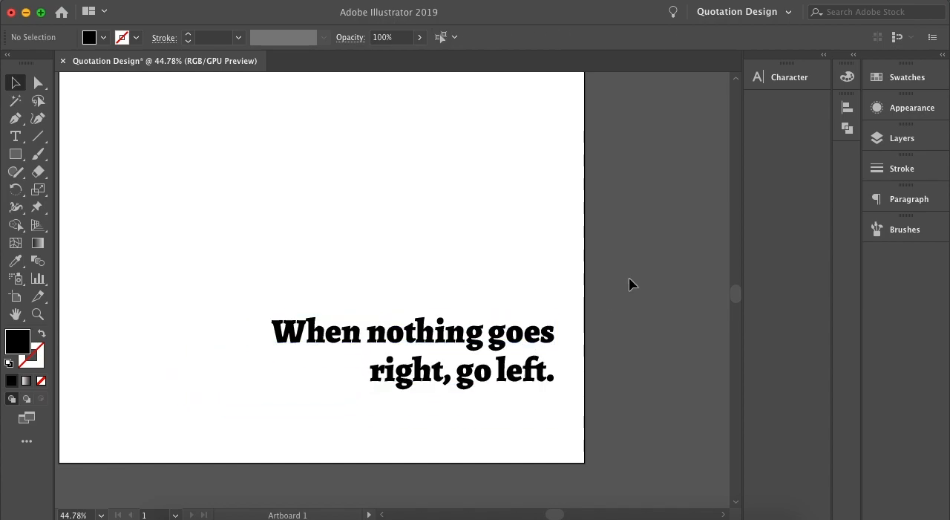
scroll(617, 283, "down", 4)
scroll(617, 283, "right", 3)
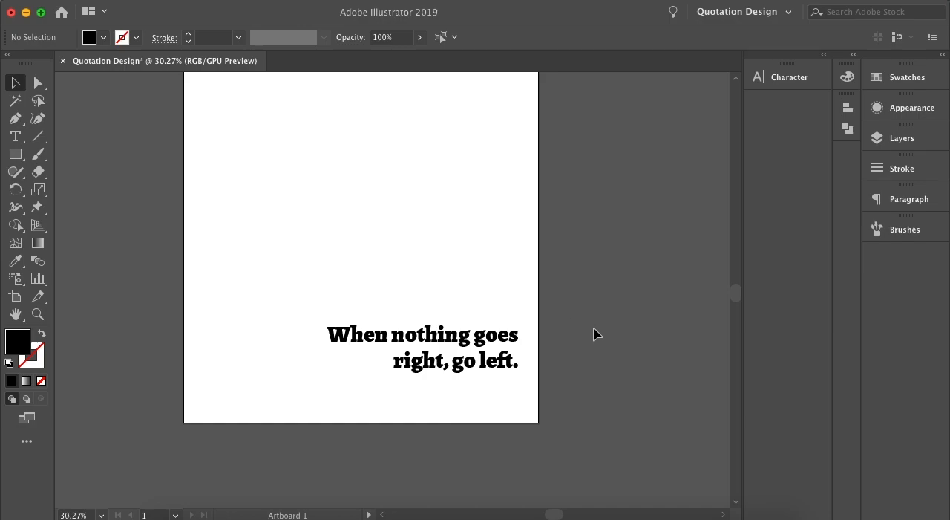
left_click(15, 137)
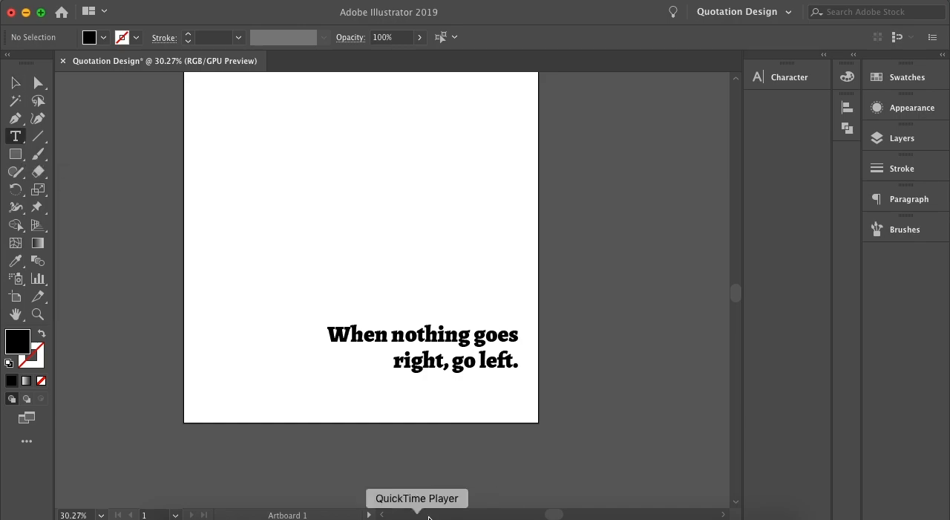
left_click(569, 343)
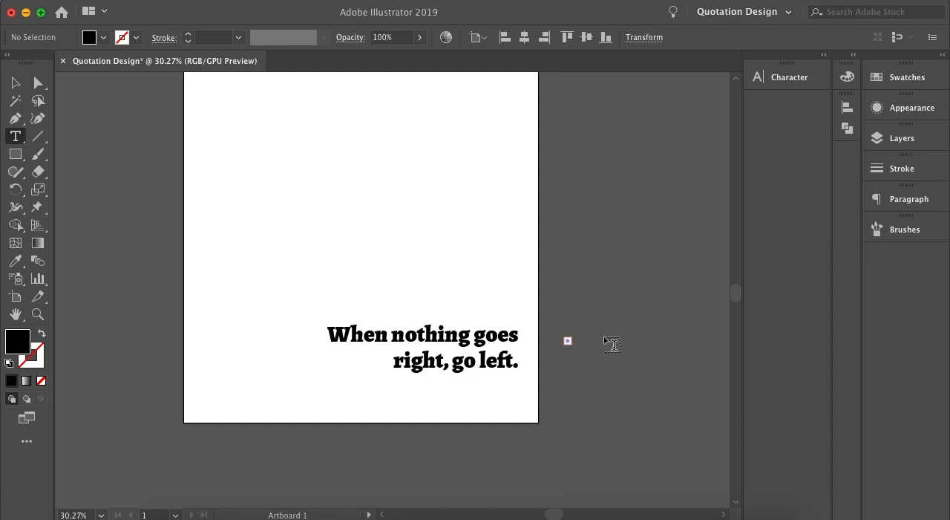
scroll(583, 347, "up", 5)
scroll(584, 349, "up", 6)
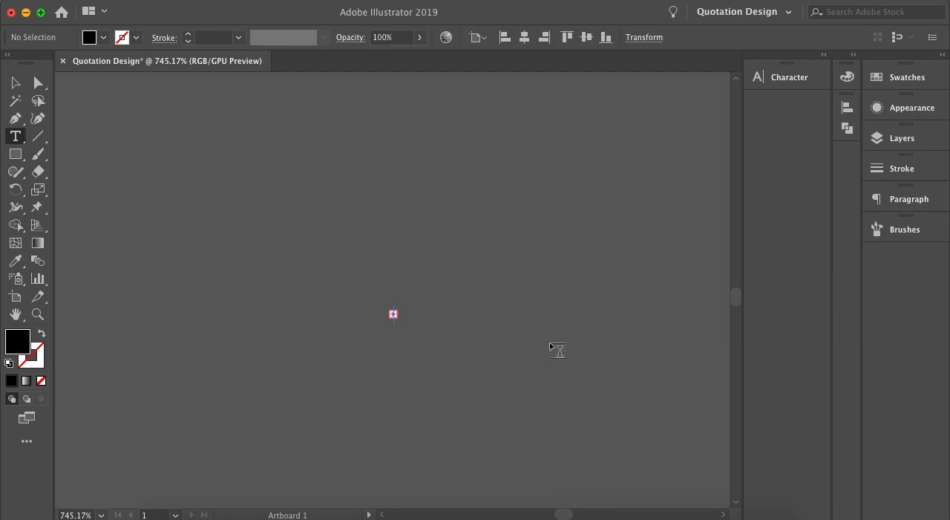
left_click(15, 82)
left_click(393, 314)
left_click_drag(398, 315, 543, 318)
left_click_drag(465, 316, 503, 316)
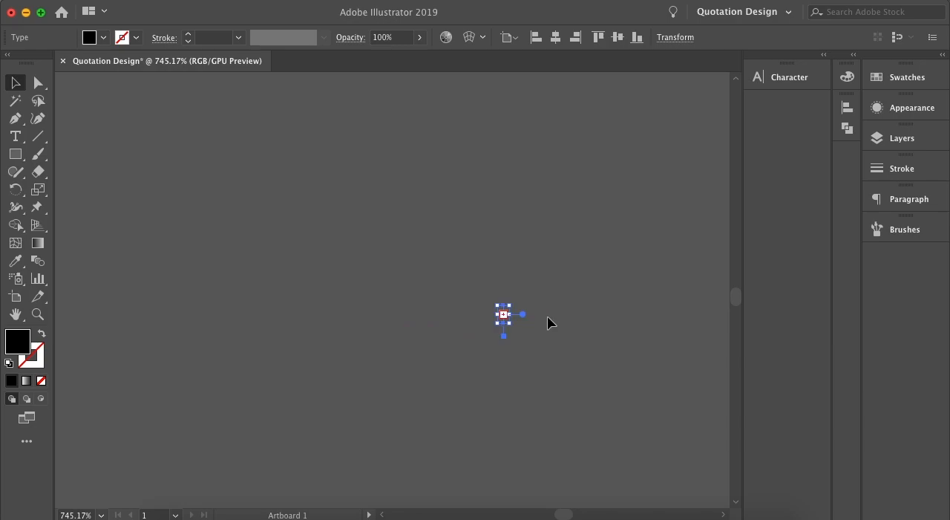
left_click(486, 316)
left_click(503, 314)
key("Delete")
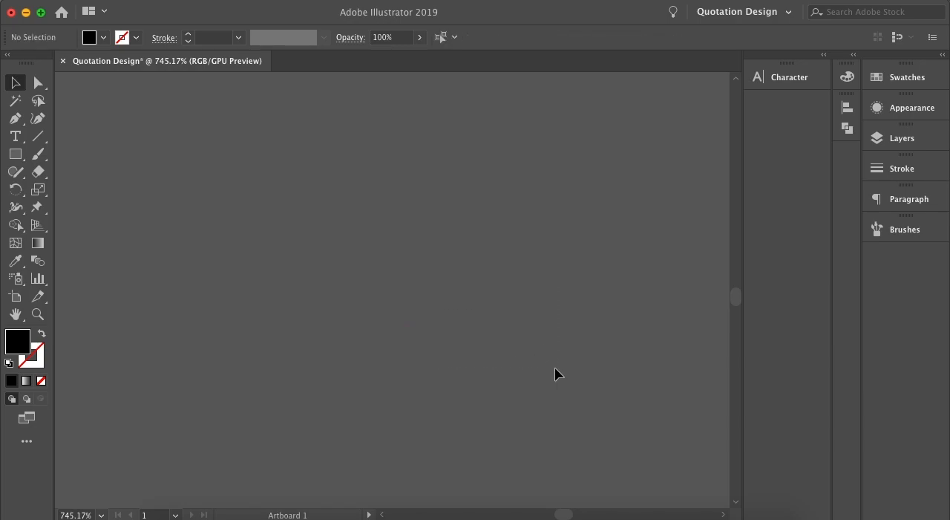
Create a placeholder "Lorem ipsum" point text and move it off the artboard to its right.
left_click(15, 136)
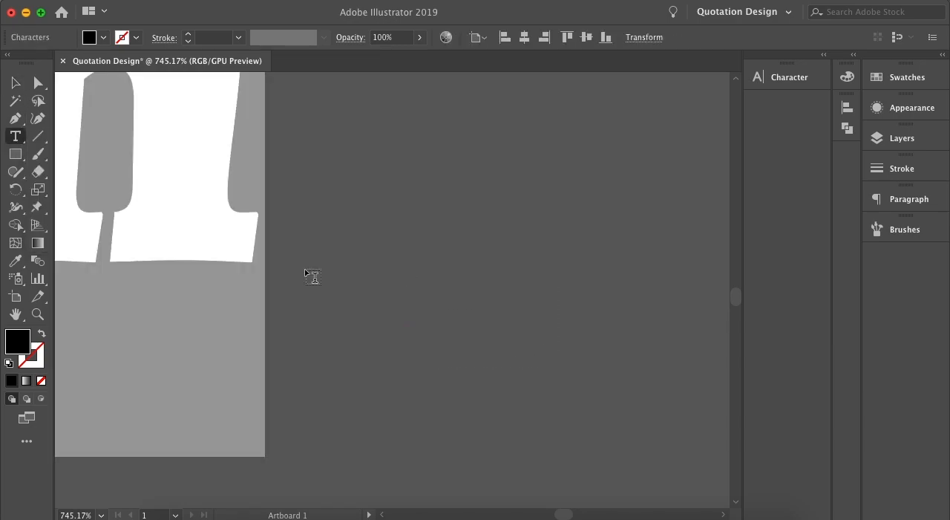
scroll(367, 333, "down", 10)
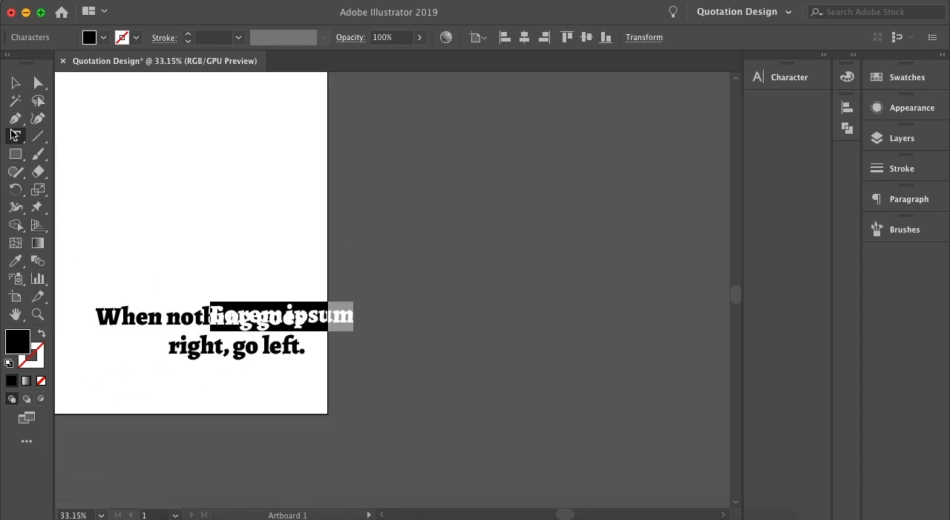
left_click(15, 83)
left_click_drag(337, 325, 482, 318)
left_click(465, 259)
scroll(405, 300, "up", 5)
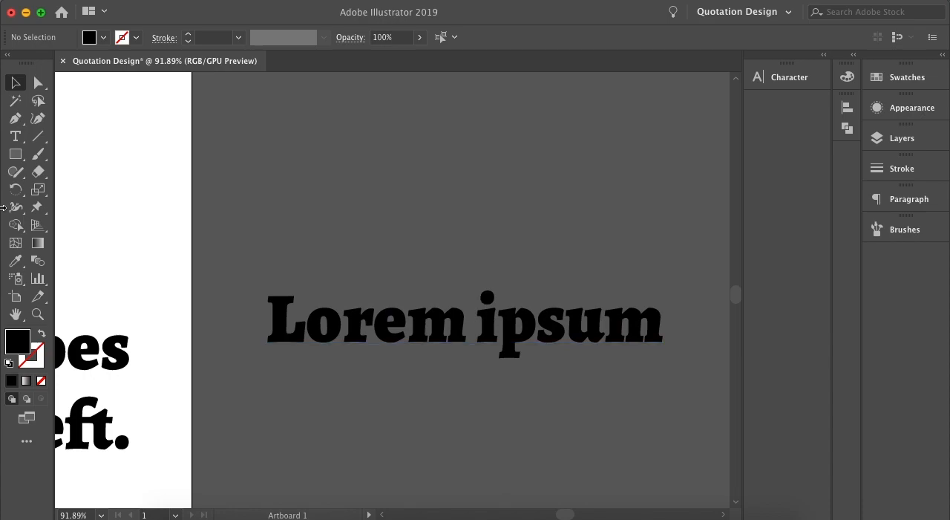
Replace the placeholder "Lorem ipsum" with the author's full name.
left_click(15, 135)
left_click_drag(268, 316, 665, 320)
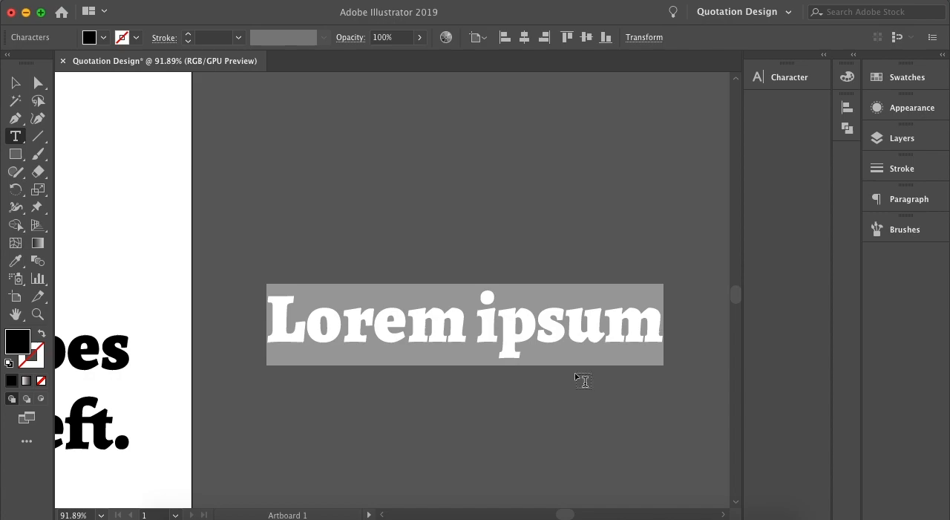
type("John Mango")
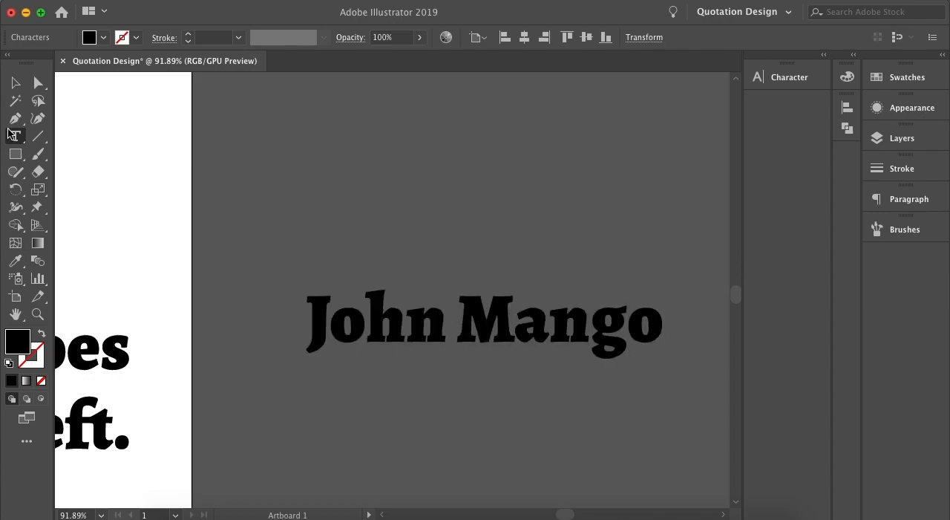
left_click(17, 84)
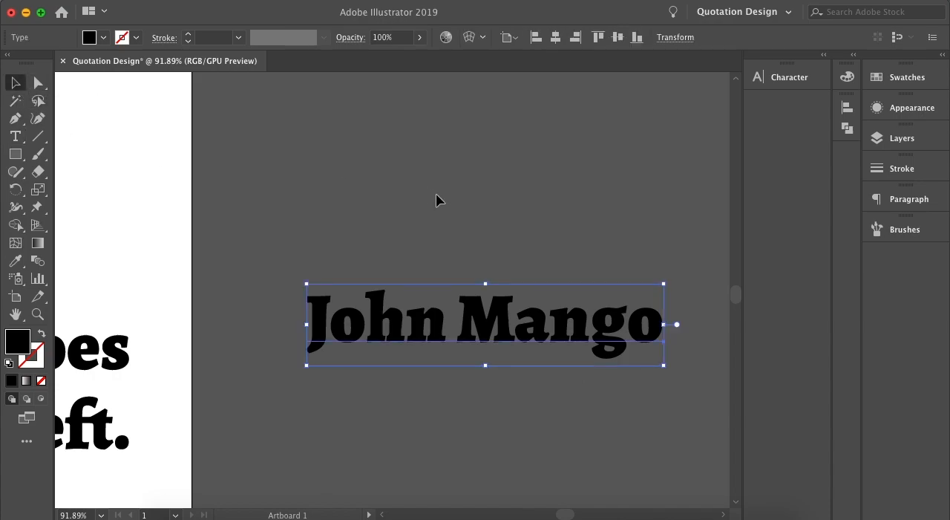
Move the author's name under the quote, flush with its right edge, and nudge the quote slightly upward.
scroll(490, 302, "down", 5)
left_click_drag(493, 312, 402, 337)
scroll(445, 334, "left", 5)
scroll(445, 334, "down", 3)
left_click_drag(487, 335, 478, 332)
left_click_drag(471, 277, 471, 272)
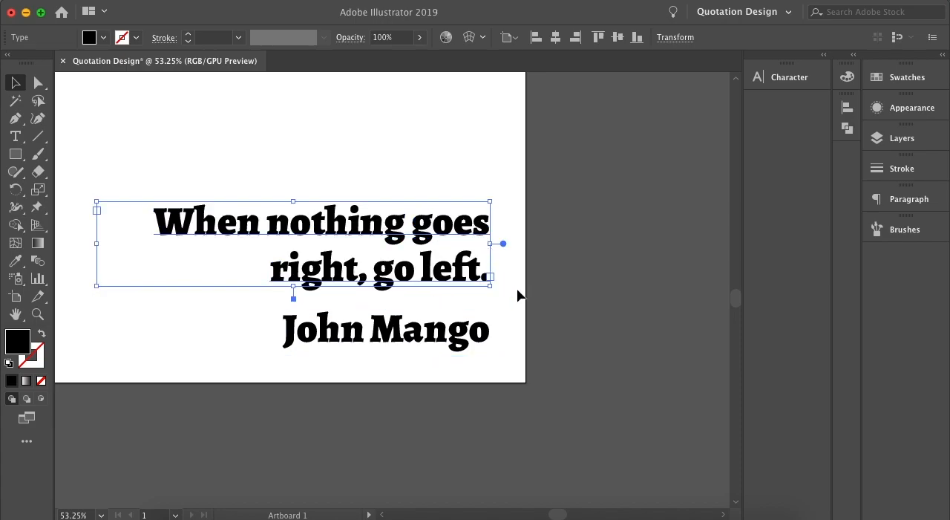
Check the author line's paragraph alignment, and set its font size to 45 pt.
left_click(466, 338)
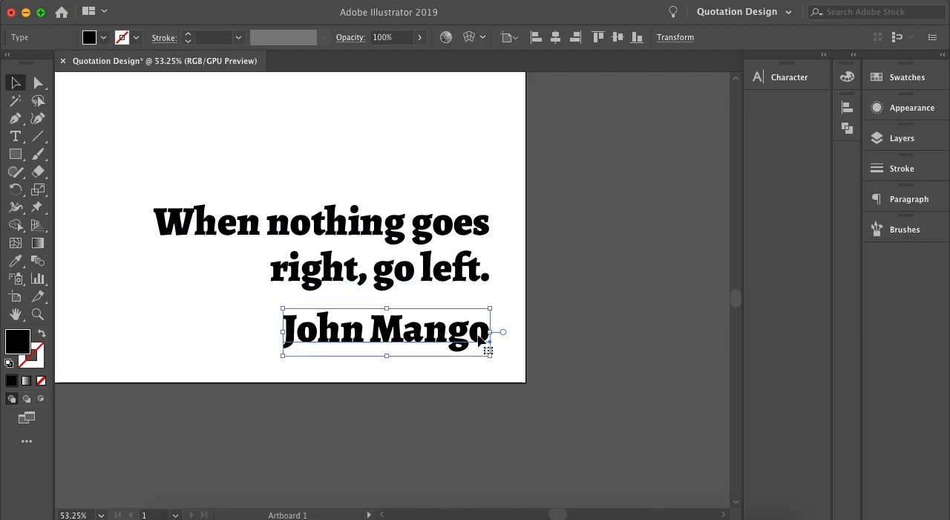
left_click(917, 200)
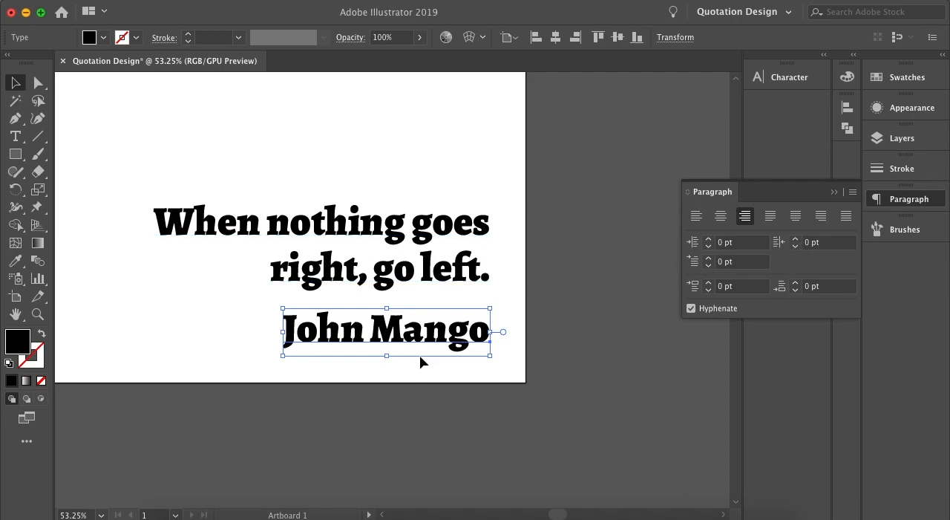
left_click(878, 196)
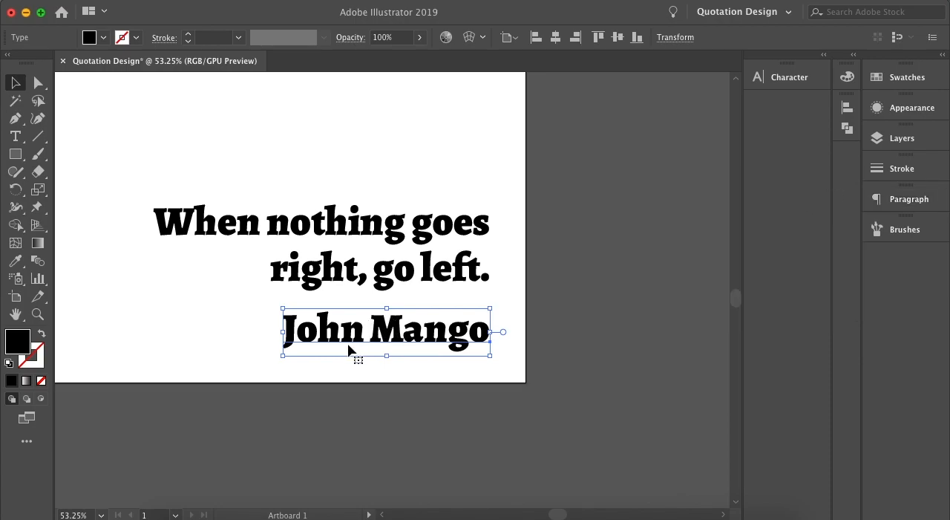
left_click(796, 83)
left_click(607, 158)
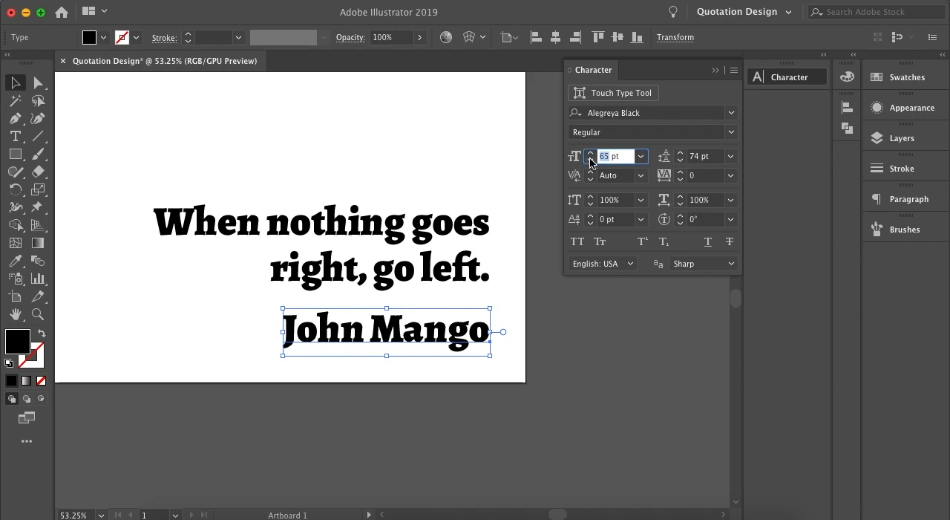
type("45")
key("Return")
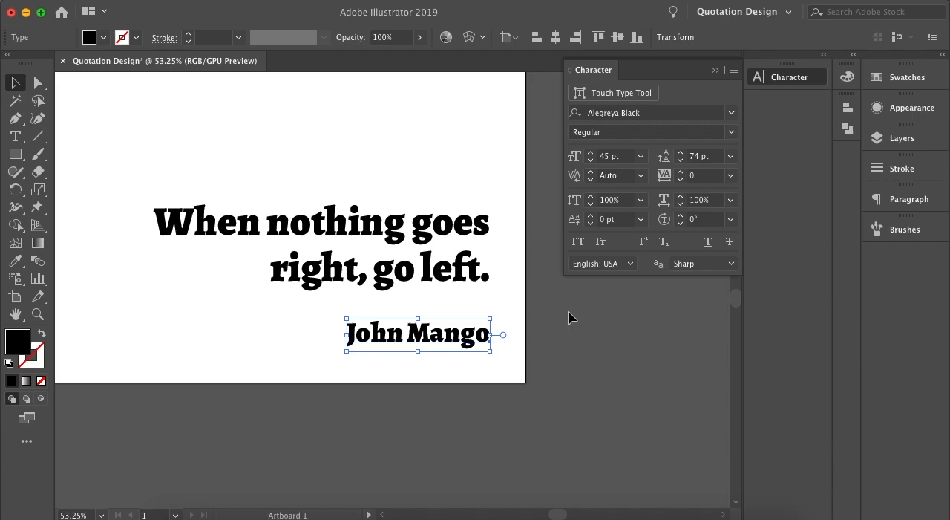
left_click(714, 70)
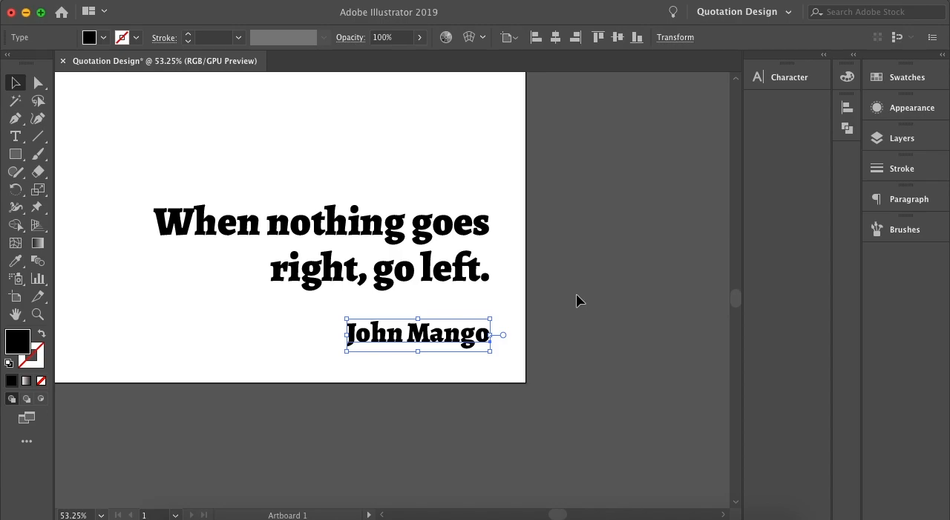
Try adding the author's full name at the end of the quote text, and undo the addition.
left_click(15, 136)
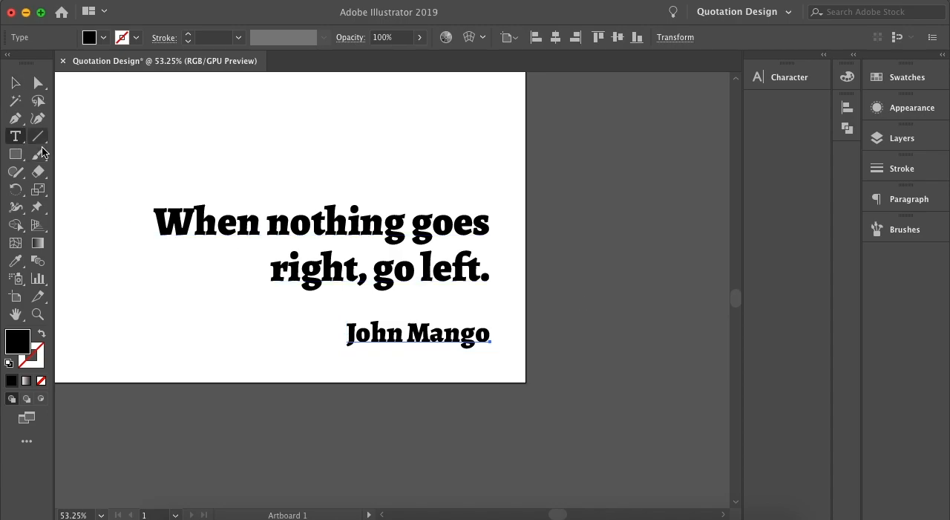
left_click(487, 271)
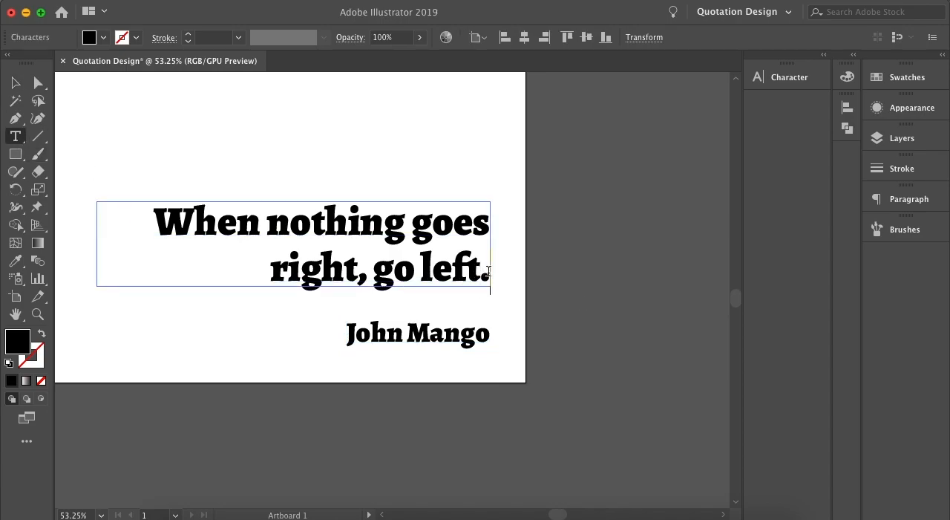
type("John")
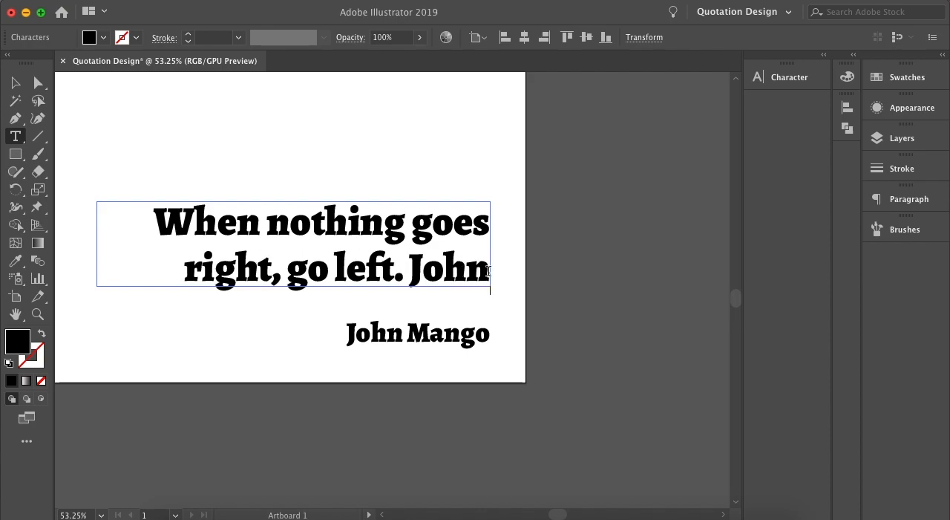
type(" Mango")
left_click(18, 86)
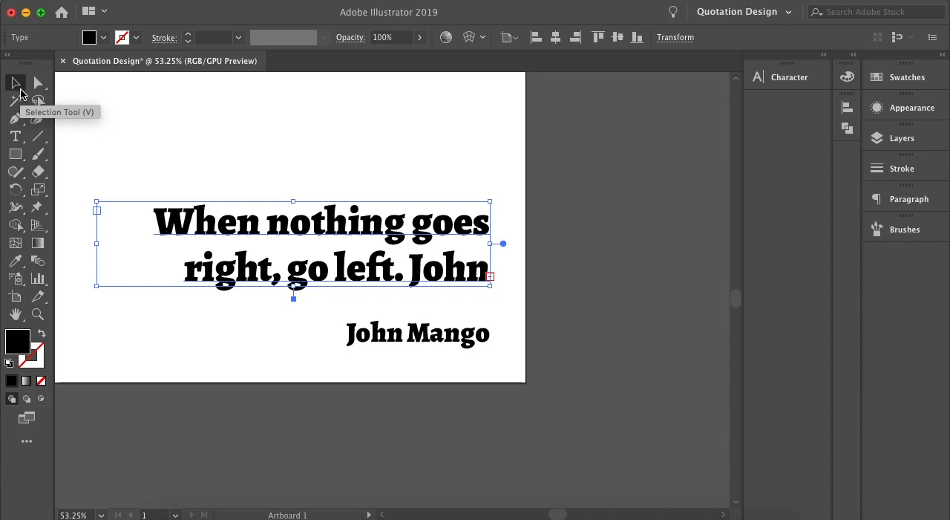
key("super+z")
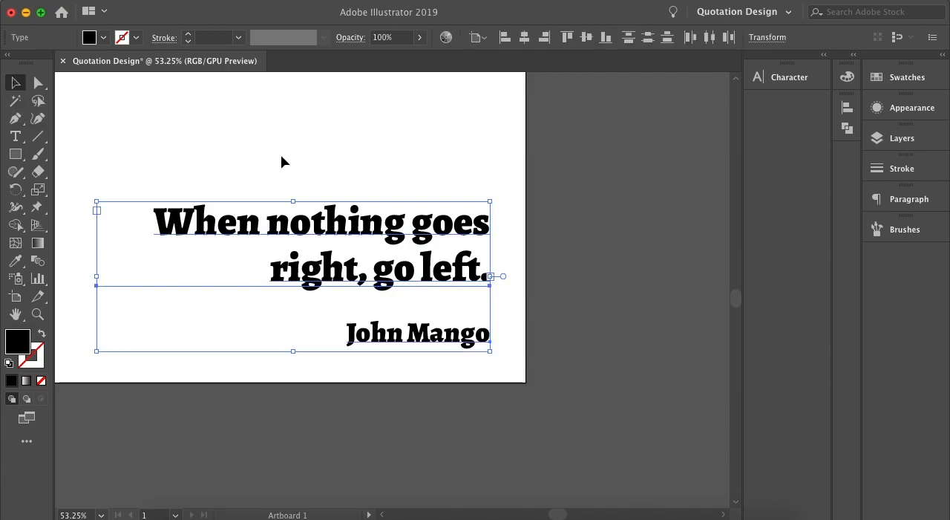
Check the quote and the author line as separate text objects, and open the list of available font families.
left_click(282, 162)
left_click(371, 249)
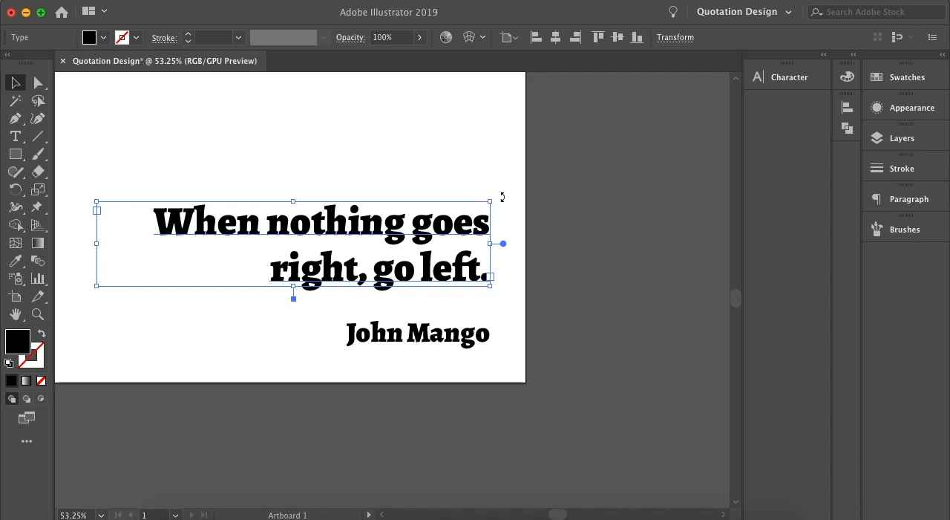
left_click(585, 211)
left_click(434, 345)
left_click(597, 281)
left_click(789, 78)
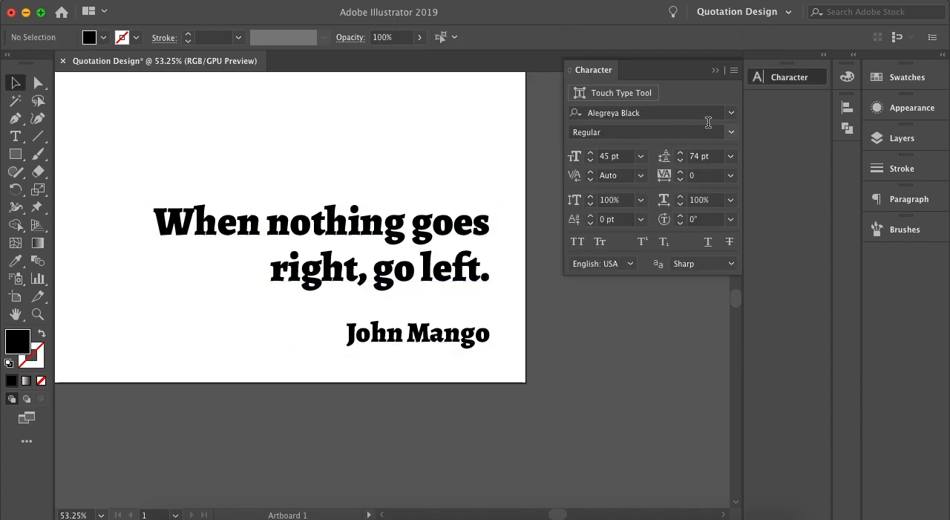
left_click(731, 113)
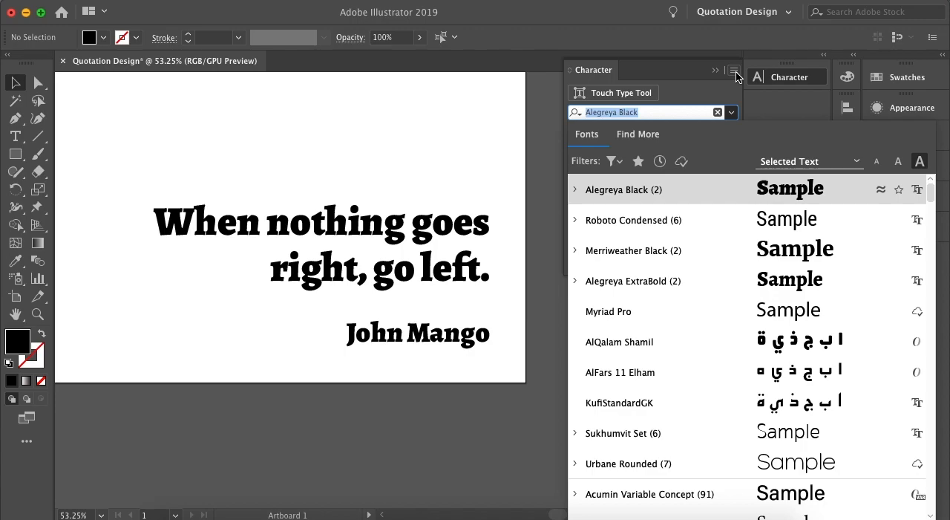
Switch to Google Chrome, open fonts.google.com in the empty tab, and dismiss the downloads bar.
left_click(557, 514)
left_click(252, 18)
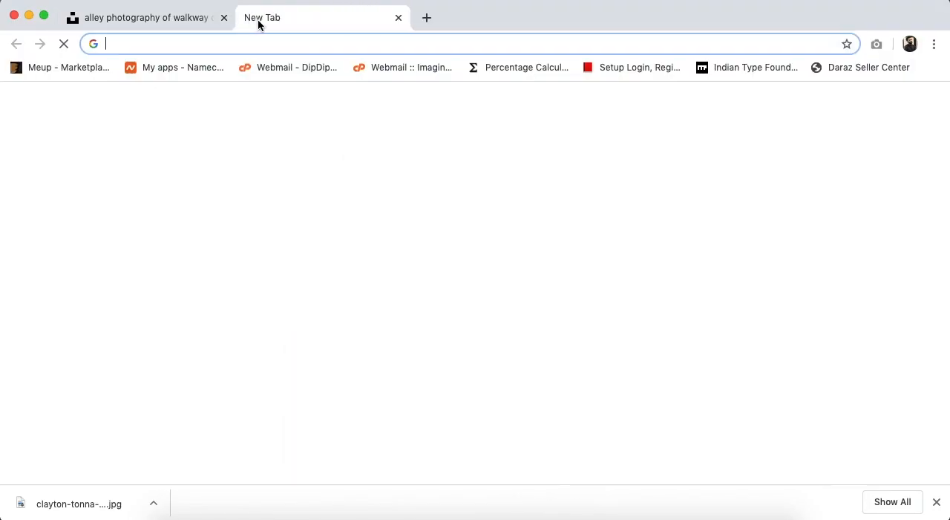
left_click(265, 41)
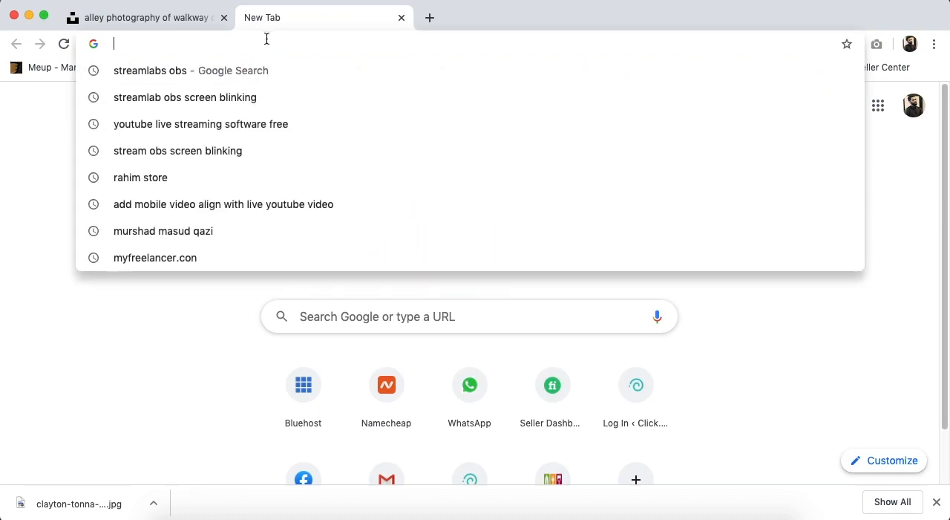
type("fonts.google.com")
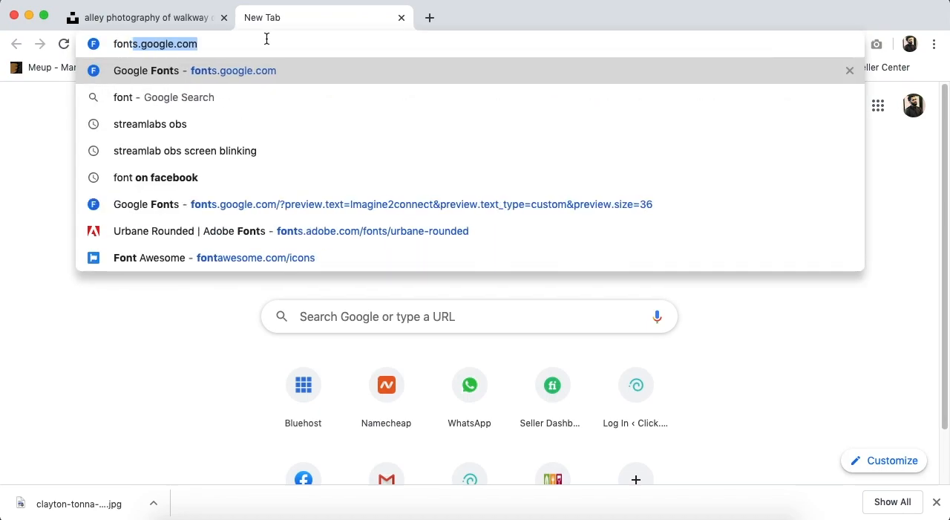
key("Return")
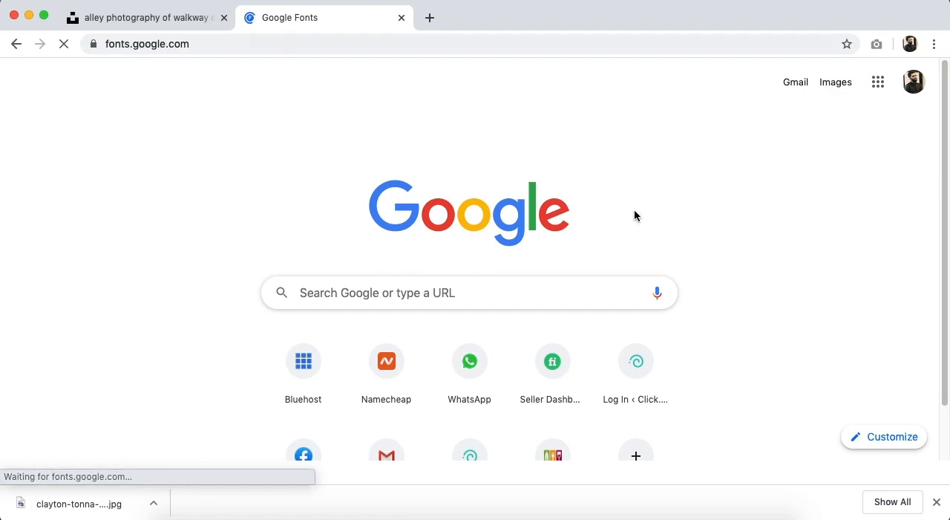
left_click(936, 502)
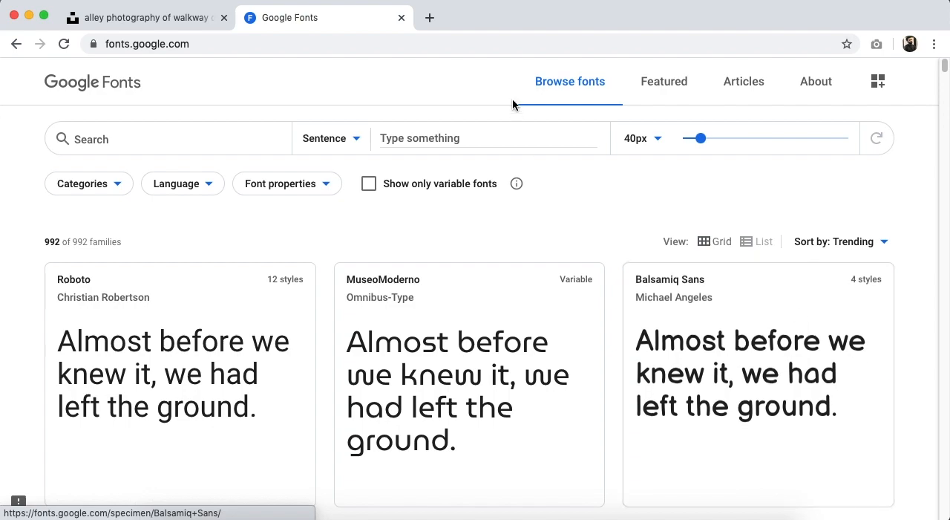
Open the 1001freefonts.com website in a new browser tab.
left_click(429, 17)
type("1001")
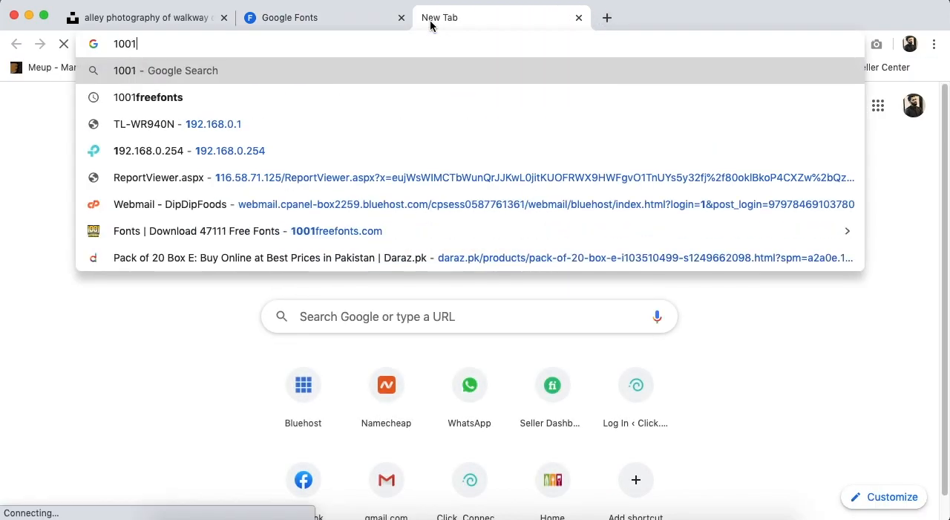
type("freefont")
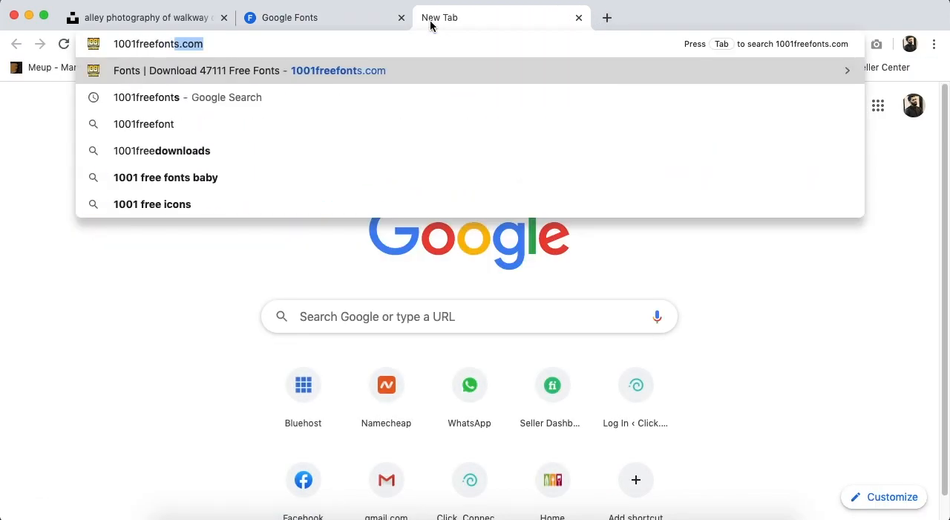
key("Return")
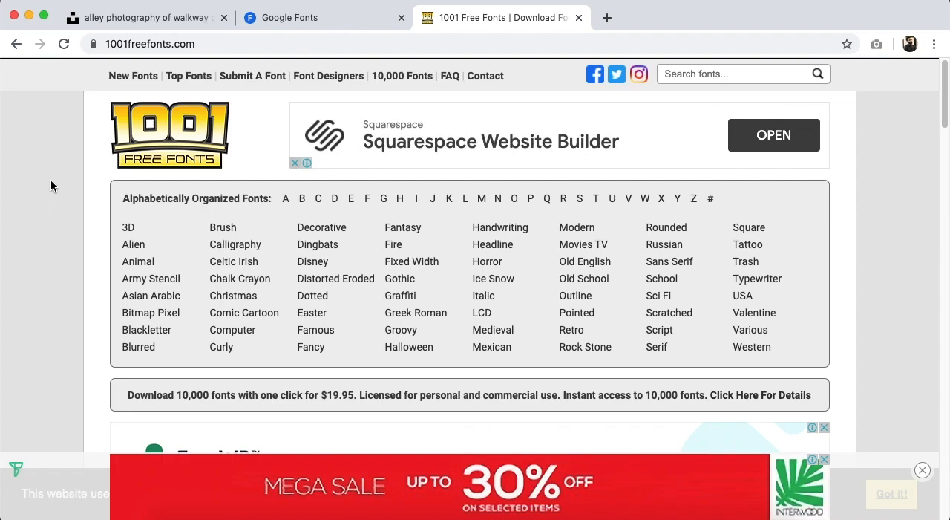
Return to Google Fonts, browse the font families, and check the category filter options.
left_click(362, 18)
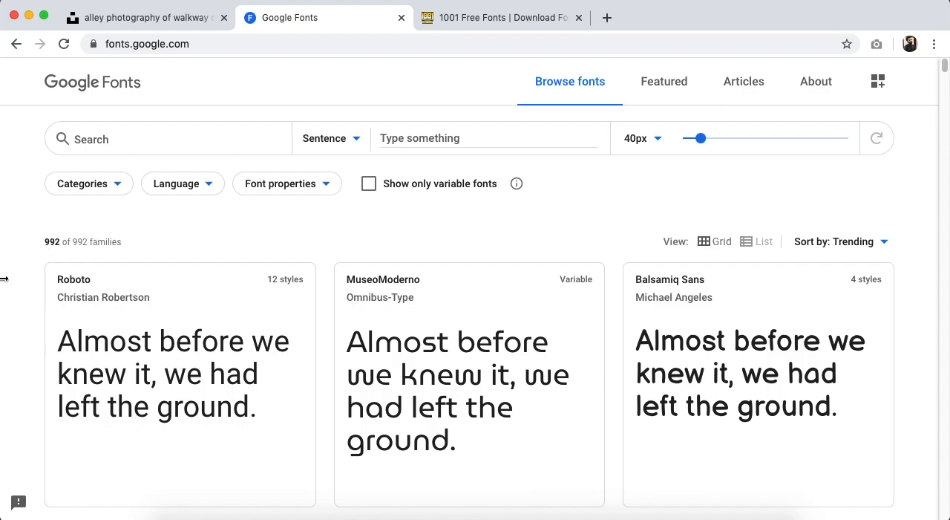
scroll(4, 280, "down", 6)
scroll(4, 281, "down", 2)
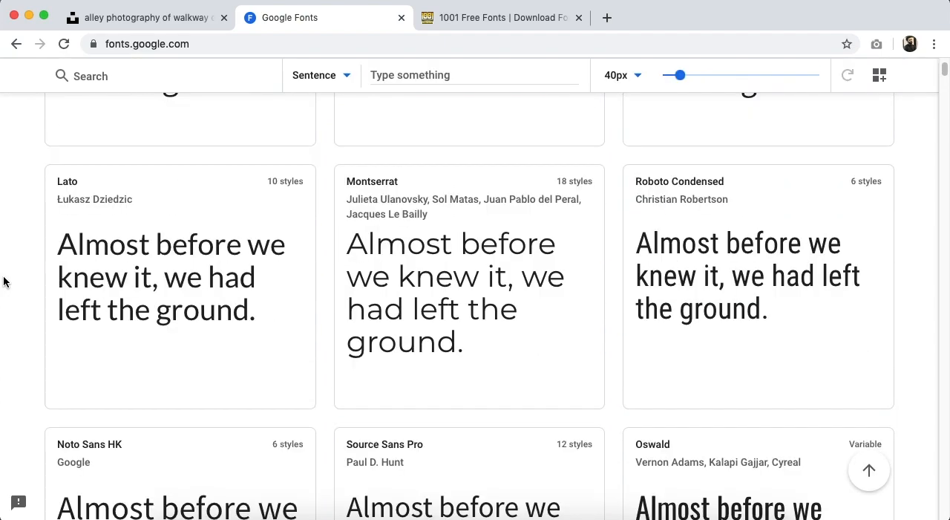
scroll(4, 281, "up", 10)
left_click(121, 190)
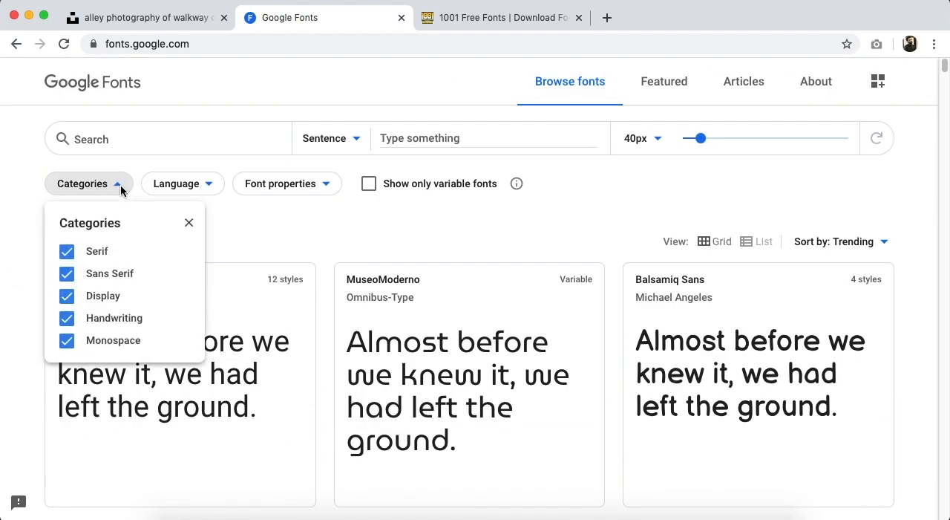
Filter the font families by the maximum thickness of 10 and look through the matching fonts.
left_click(307, 187)
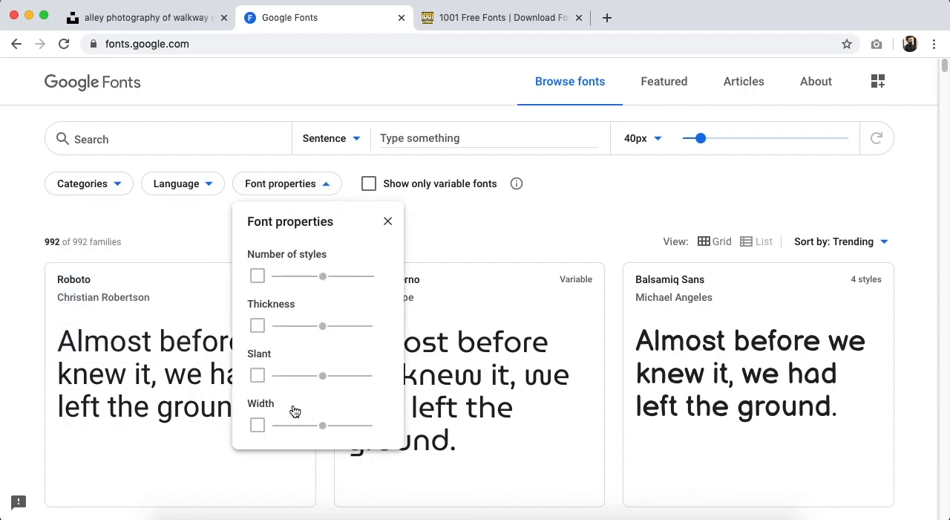
left_click(258, 326)
left_click_drag(322, 326, 371, 327)
left_click(459, 234)
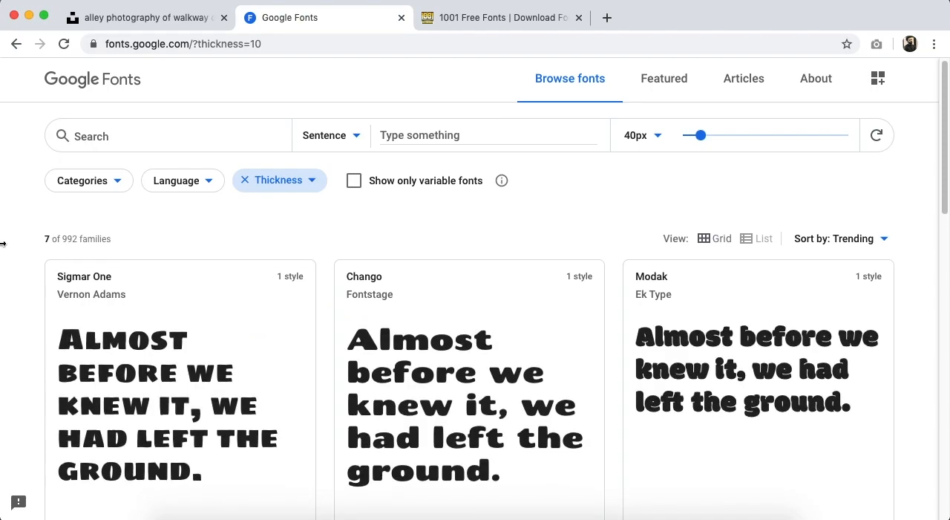
scroll(3, 242, "down", 1)
scroll(3, 241, "down", 5)
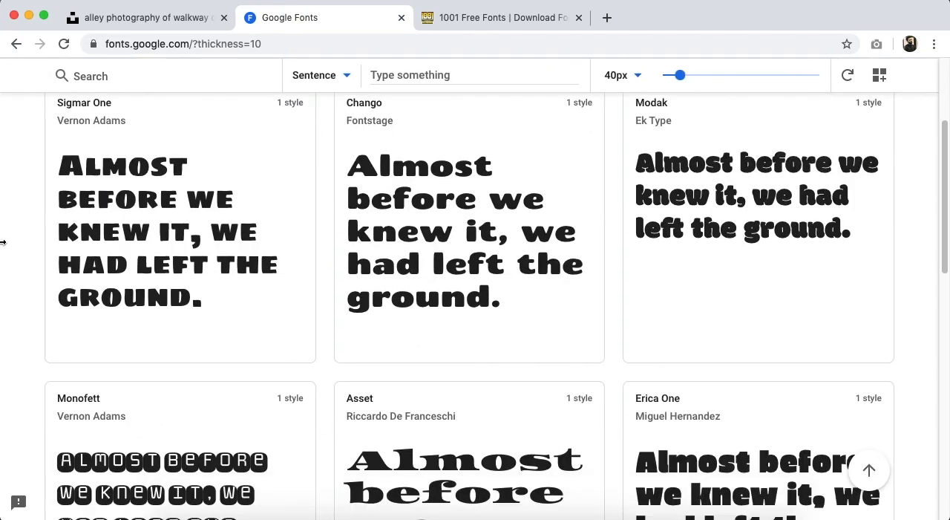
scroll(4, 241, "up", 6)
Check the language filter options, remove the thickness filter, and close the font properties.
left_click(197, 185)
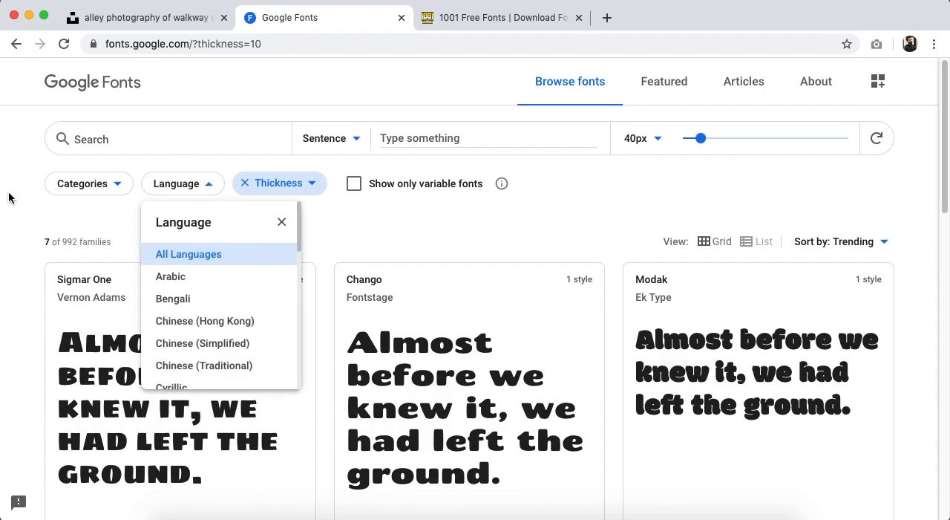
left_click(388, 270)
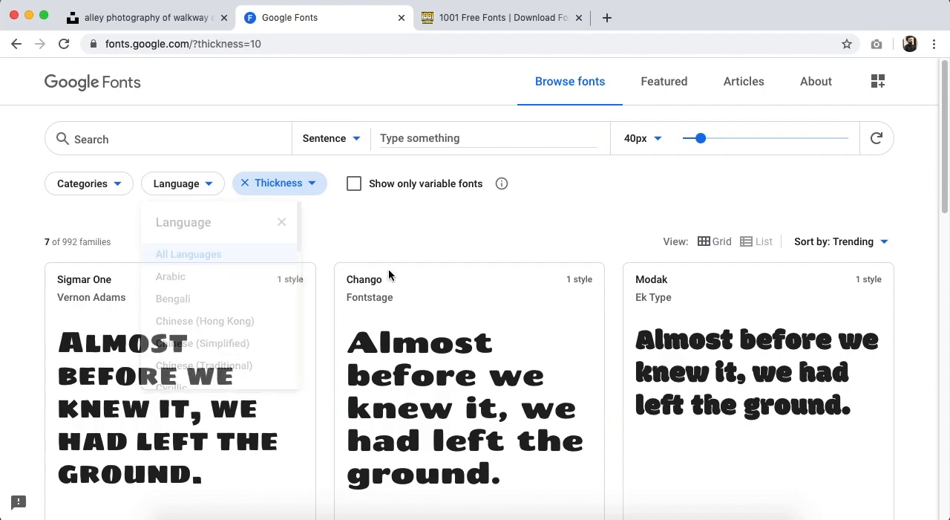
left_click(253, 183)
left_click(256, 326)
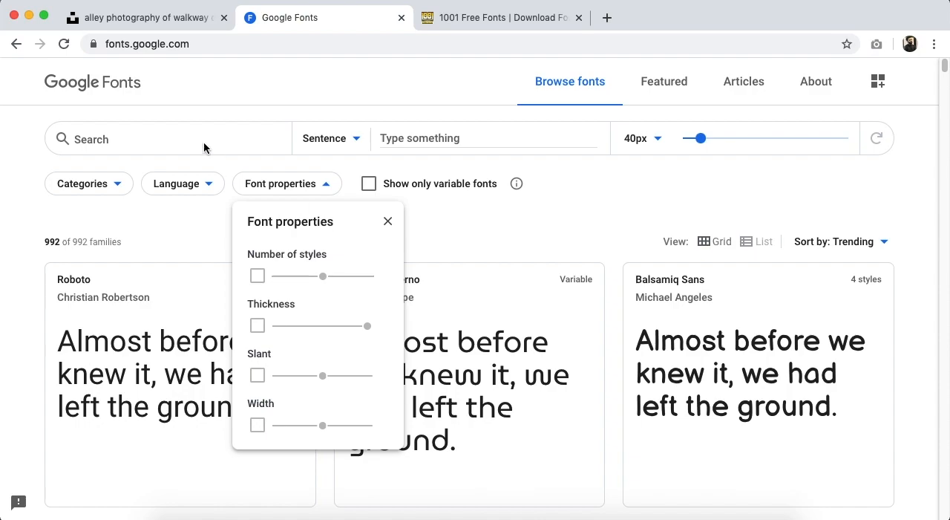
left_click(388, 220)
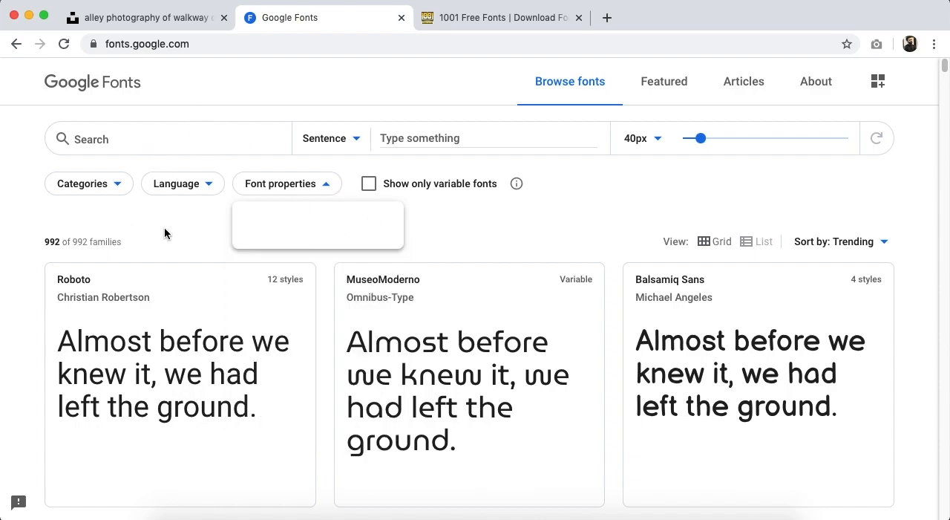
scroll(412, 334, "down", 3)
scroll(408, 327, "up", 3)
Reload Google Fonts, search for "merri", and open the Merriweather family.
left_click(65, 45)
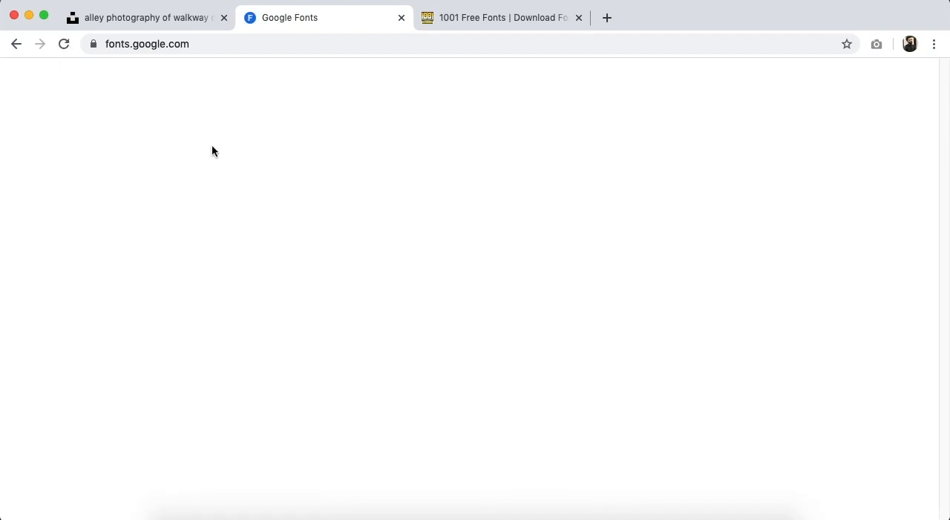
type("meri")
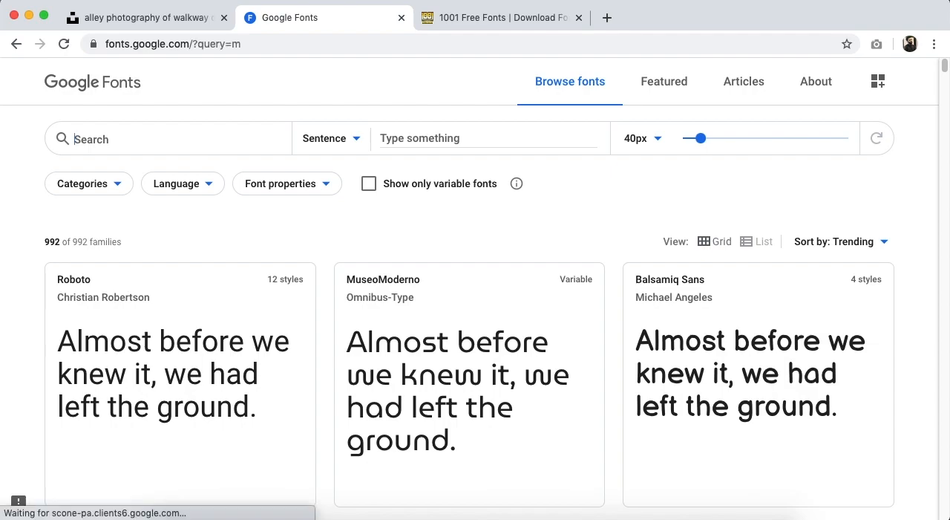
key("BackSpace")
type("ri")
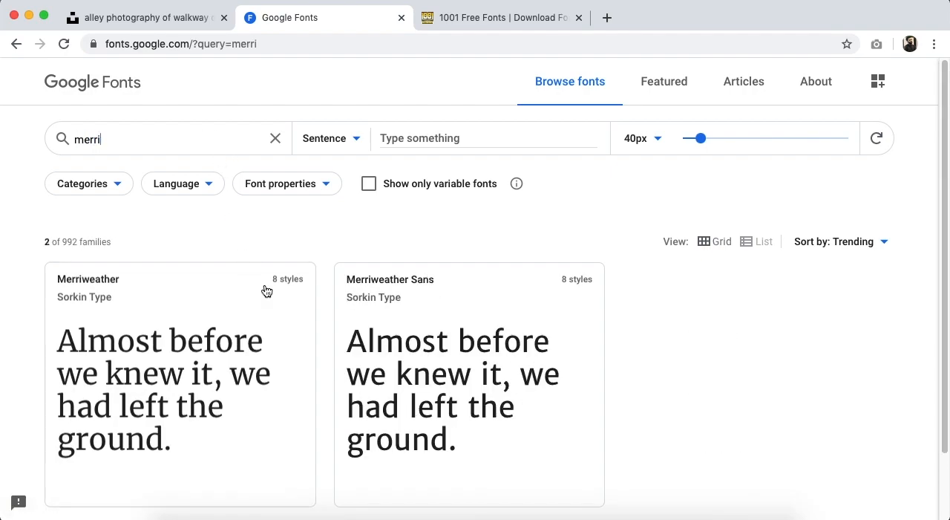
scroll(266, 290, "down", 2)
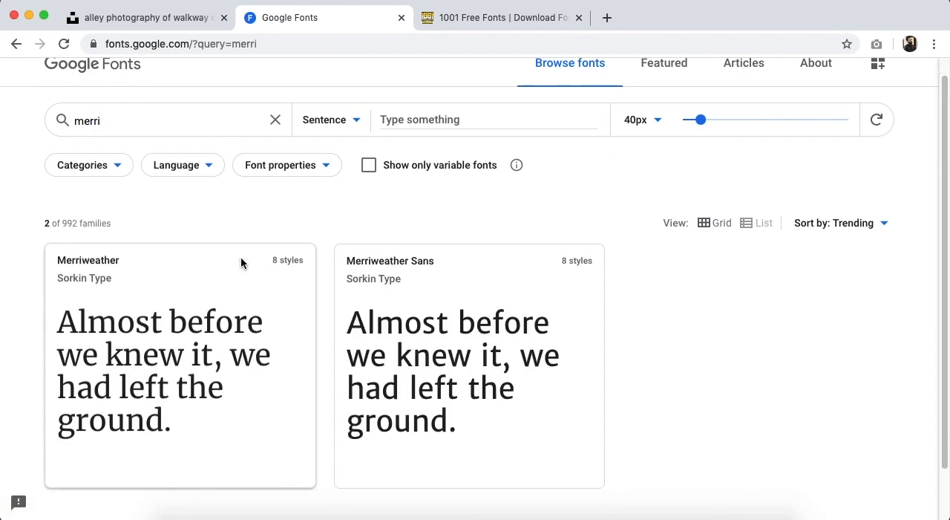
left_click(186, 286)
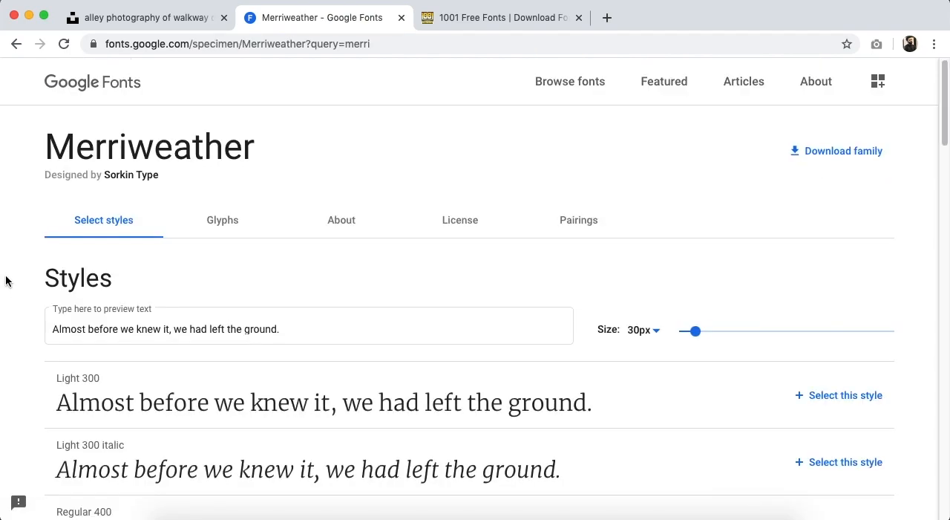
Review the Merriweather styles and download the family, saving it as Merriweather.zip in the Crash Course - Youtube folder.
scroll(6, 281, "down", 3)
scroll(10, 281, "down", 5)
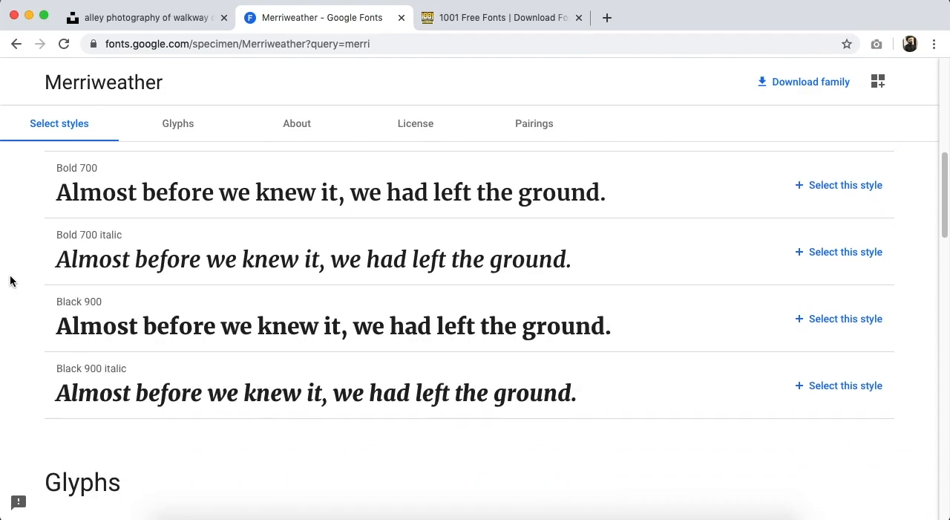
scroll(10, 281, "up", 10)
scroll(11, 281, "down", 5)
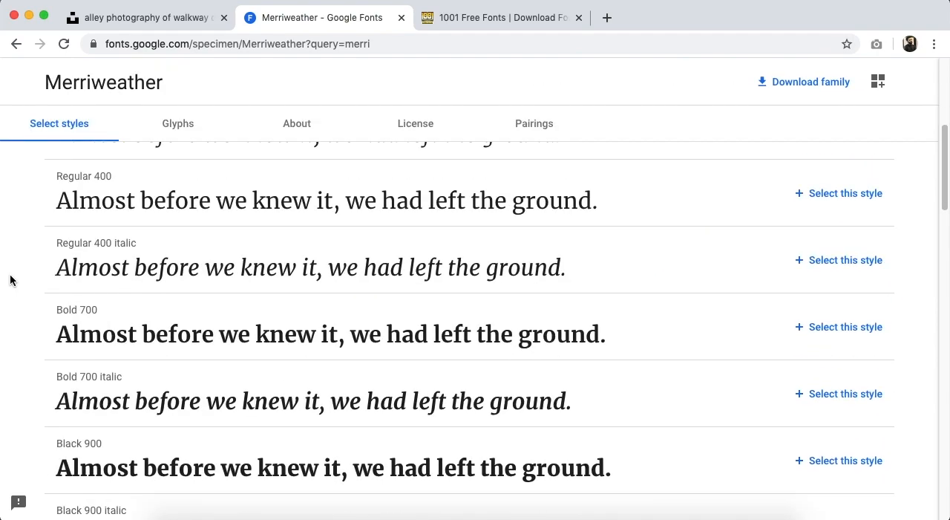
scroll(10, 281, "up", 5)
left_click(856, 153)
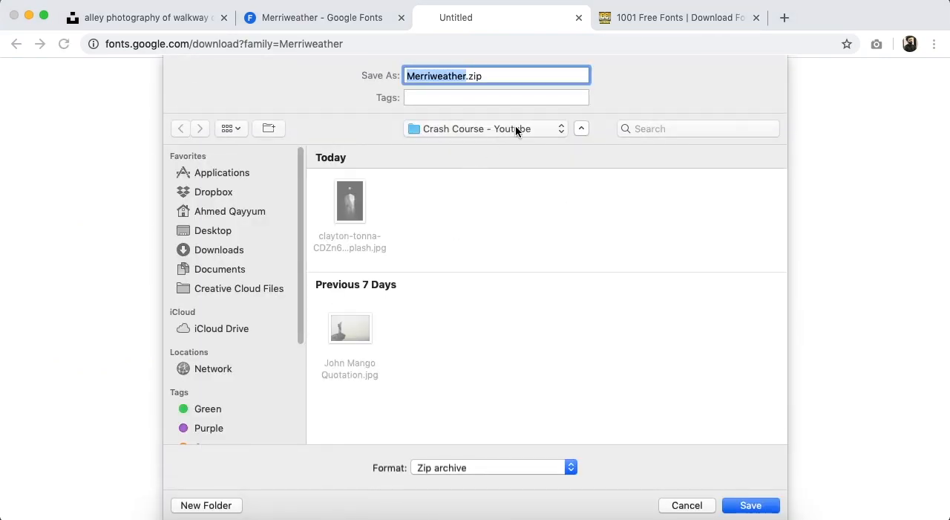
left_click(748, 504)
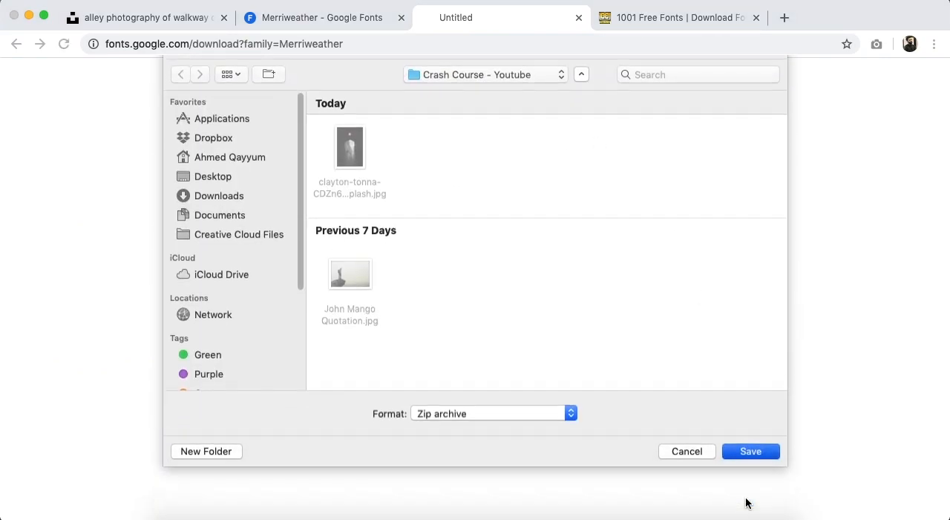
Switch to Finder's Crash Course - Youtube folder and extract Merriweather.zip with Archive Utility.
left_click(152, 503)
left_click(168, 487)
left_click_drag(600, 372, 486, 26)
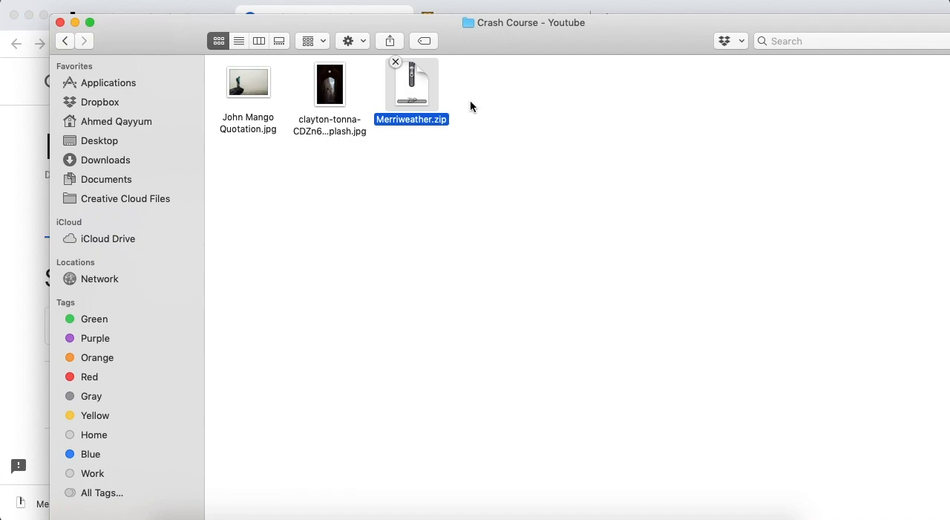
right_click(414, 74)
mouse_move(515, 94)
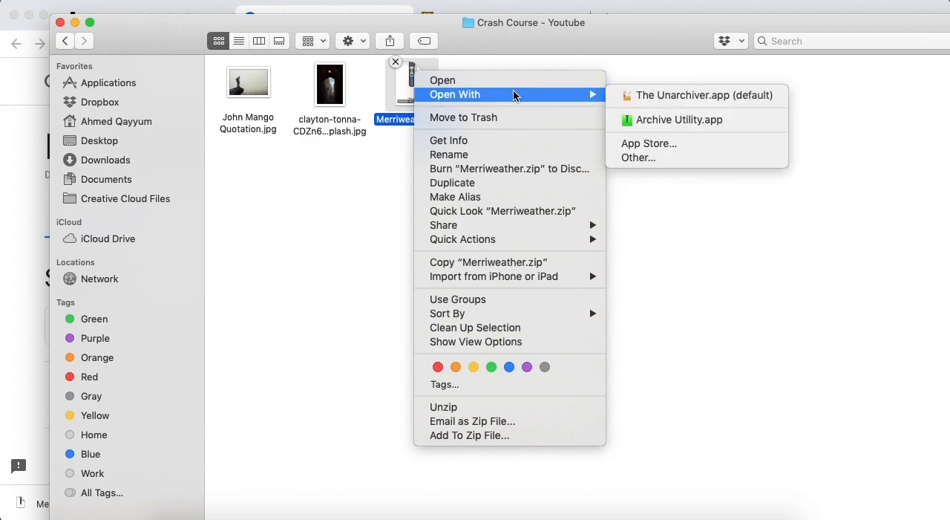
left_click(631, 120)
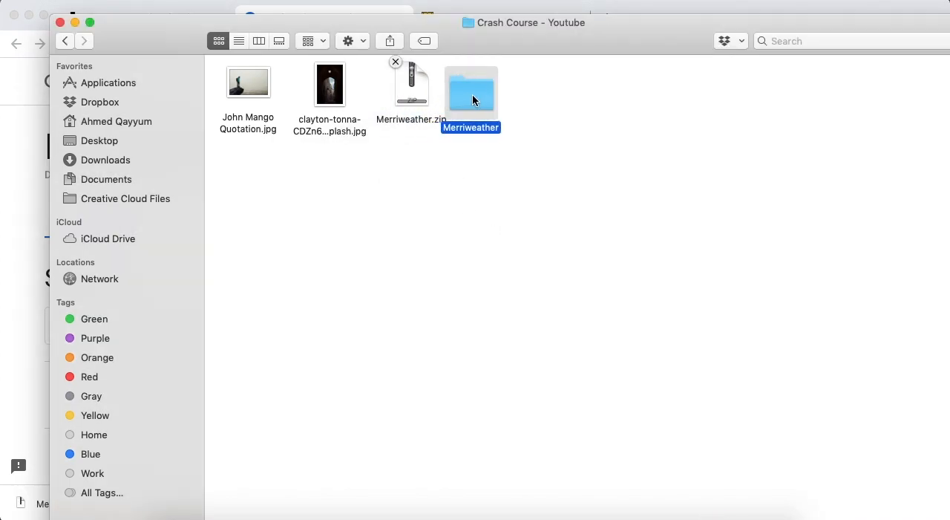
Install Merriweather-Black.ttf from the extracted Merriweather folder, accepting the font despite the validation warning, and close the font manager.
double_click(473, 94)
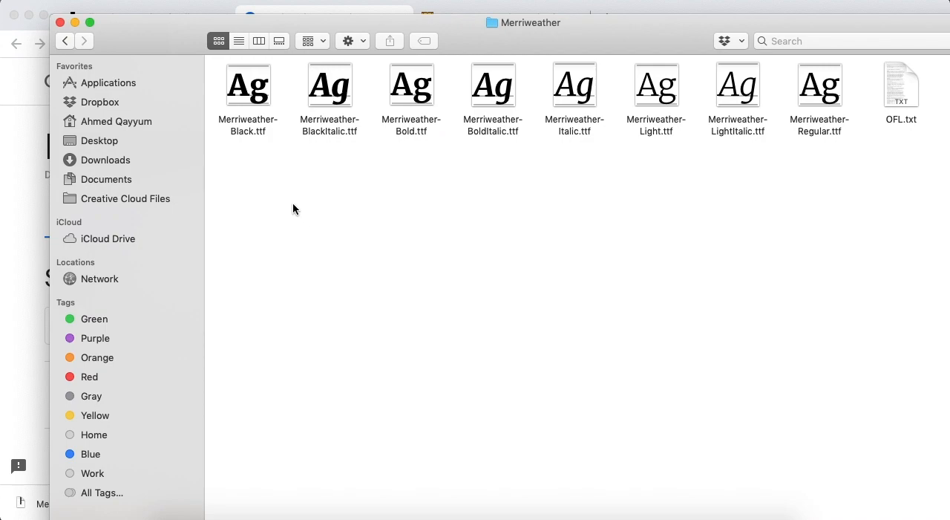
double_click(256, 132)
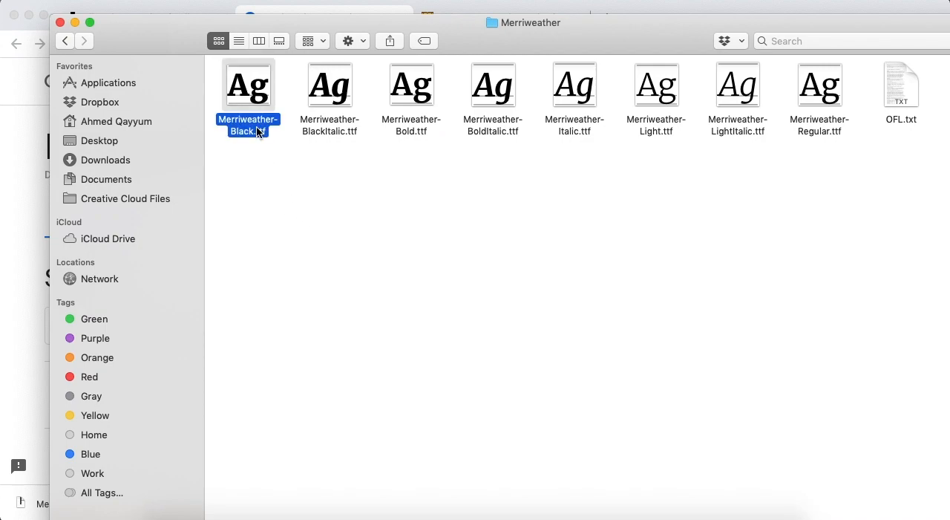
left_click(545, 512)
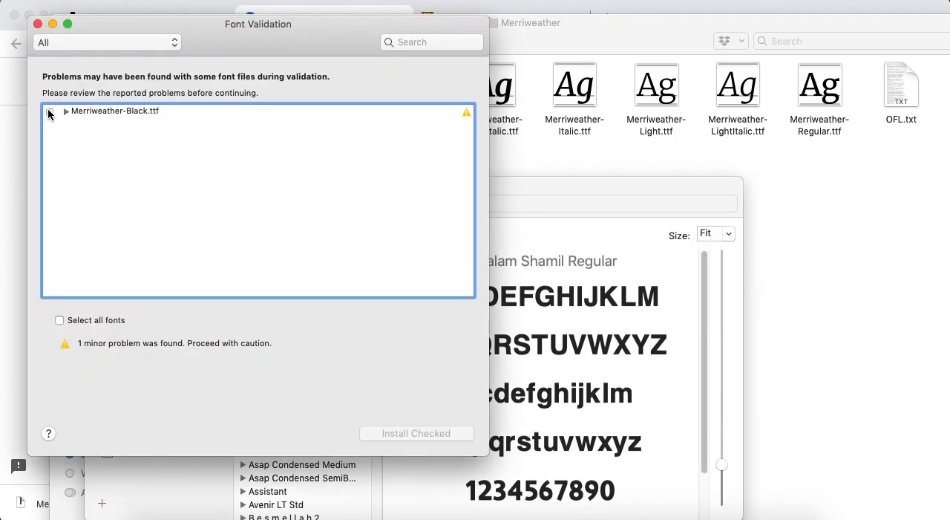
left_click(60, 320)
left_click(414, 433)
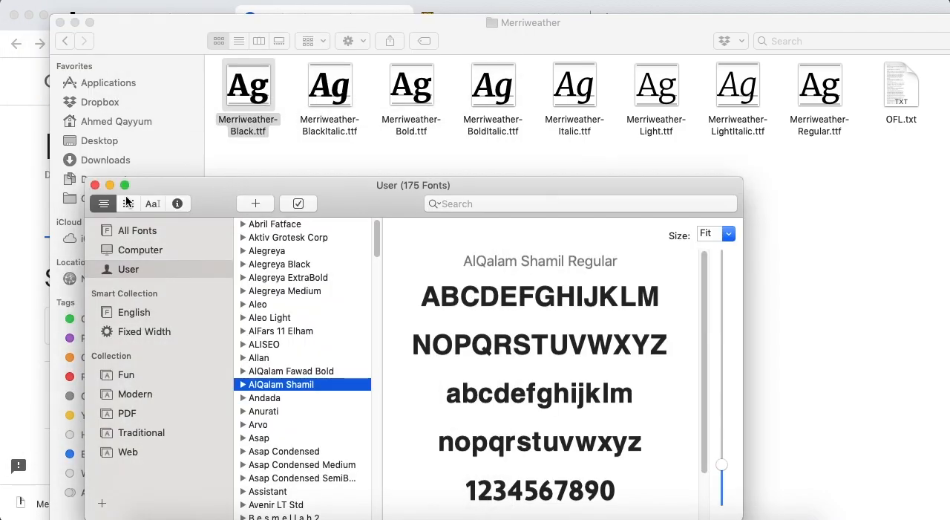
left_click(95, 185)
left_click(253, 210)
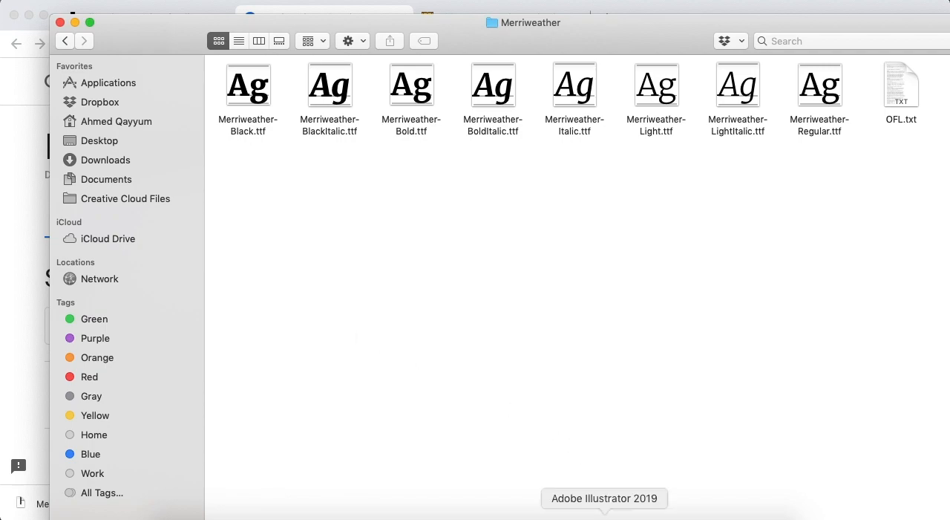
Switch to Adobe Illustrator and set the quote text's font to Merriweather Black.
left_click(605, 511)
left_click(482, 267)
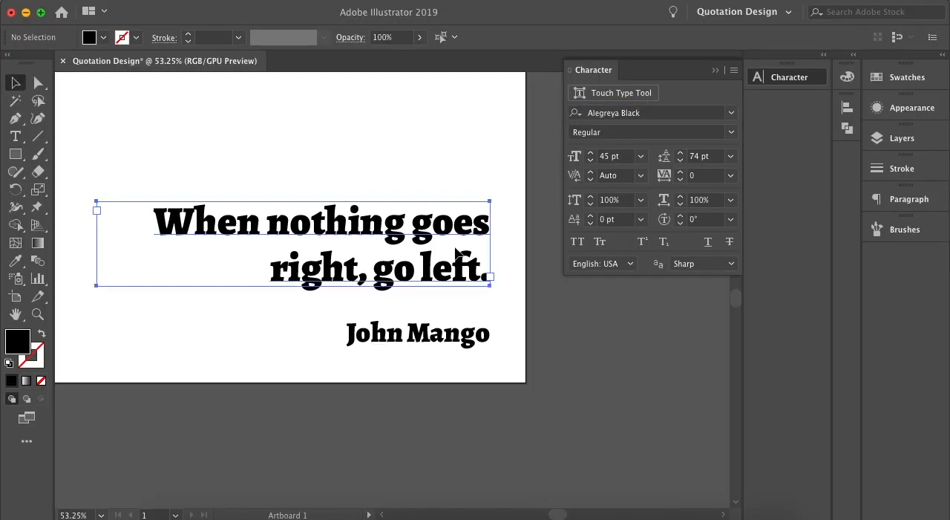
left_click(647, 113)
type("merr")
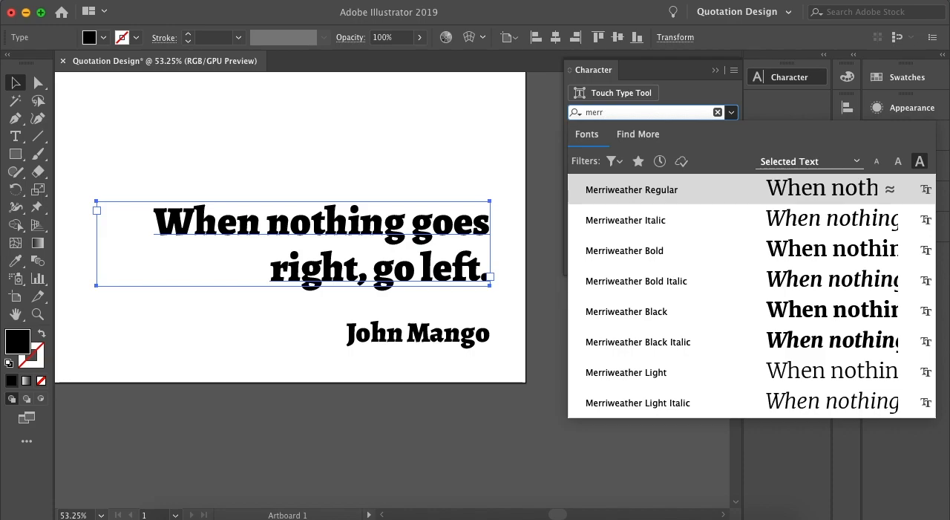
left_click(624, 311)
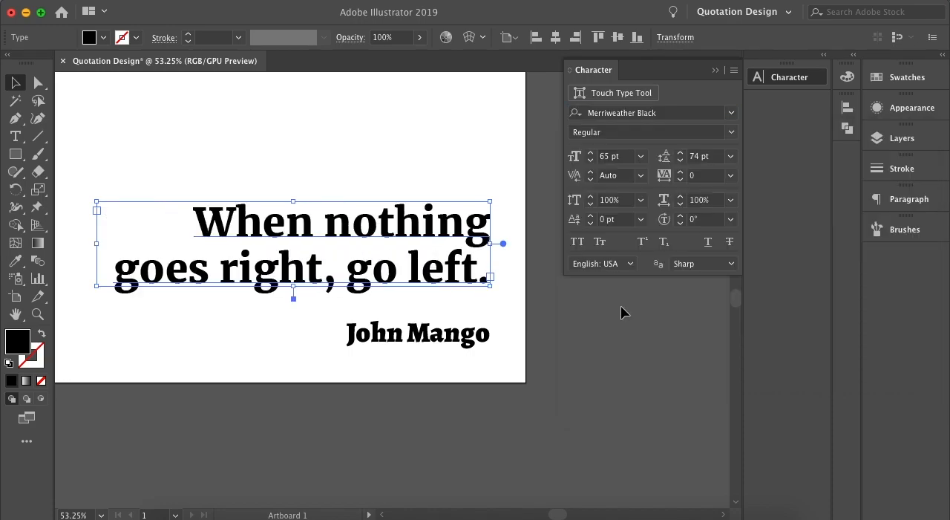
Set the author line's font to Merriweather Black.
left_click(471, 342)
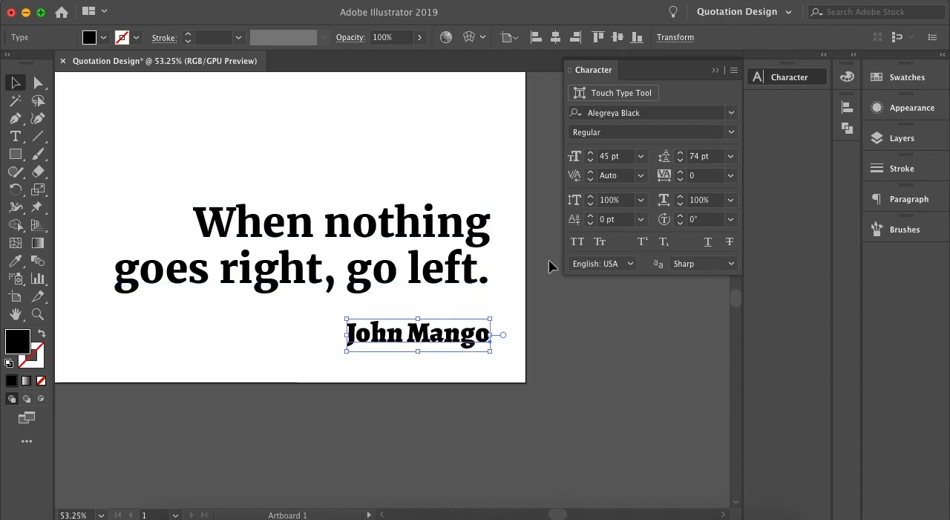
left_click(658, 116)
type("mee")
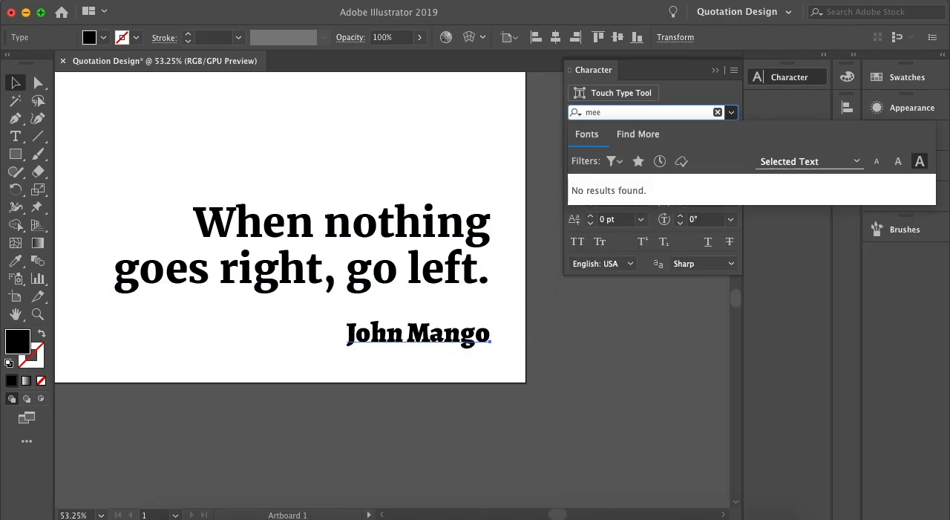
key("BackSpace")
type("rri")
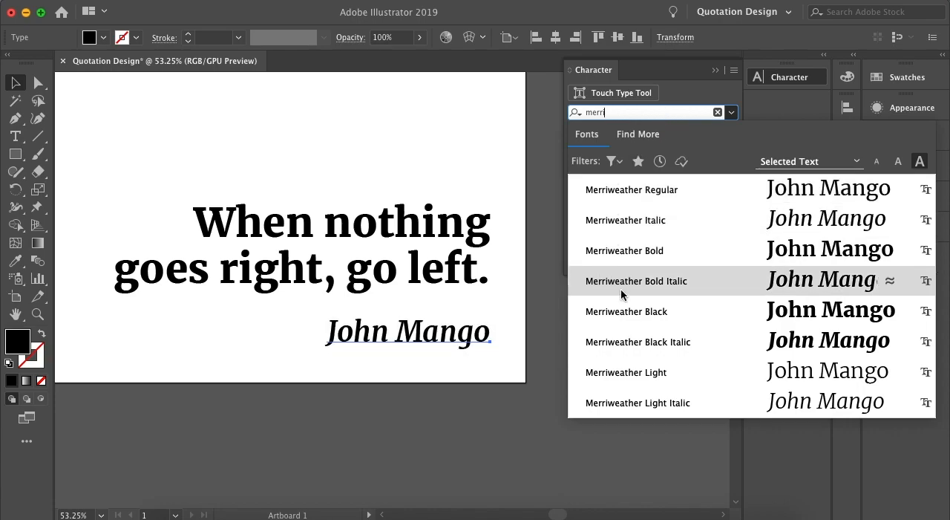
left_click(627, 311)
left_click(626, 312)
Widen the quote's text box slightly so its first line reads "When nothing goes", and deselect it.
left_click(444, 263)
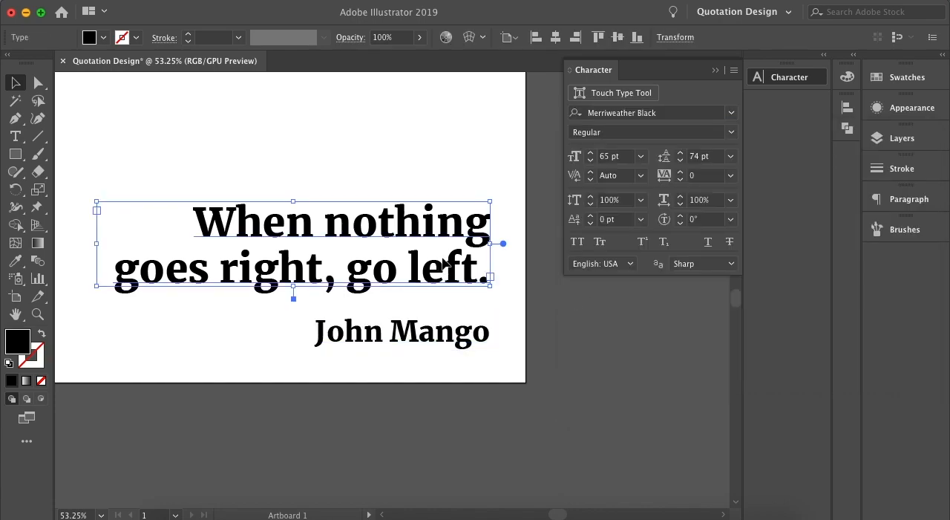
scroll(446, 266, "down", 3)
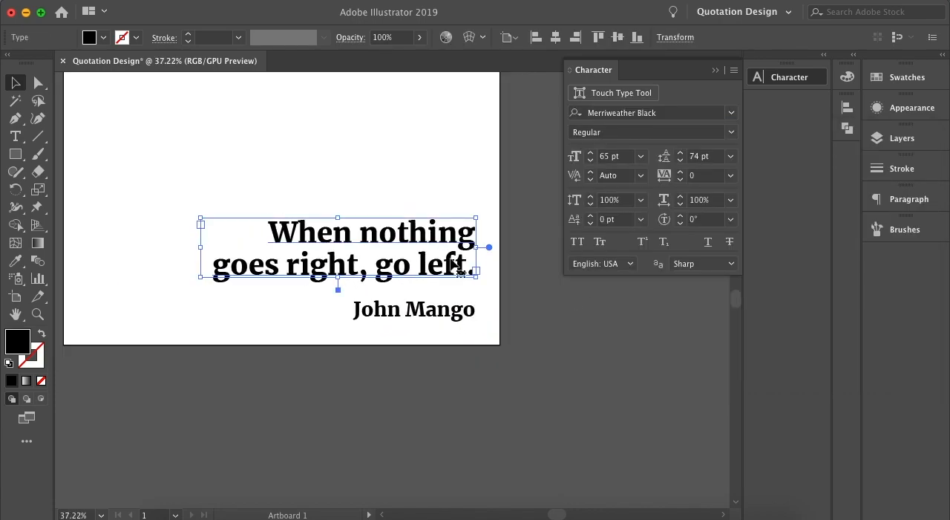
left_click_drag(200, 247, 185, 249)
left_click(270, 340)
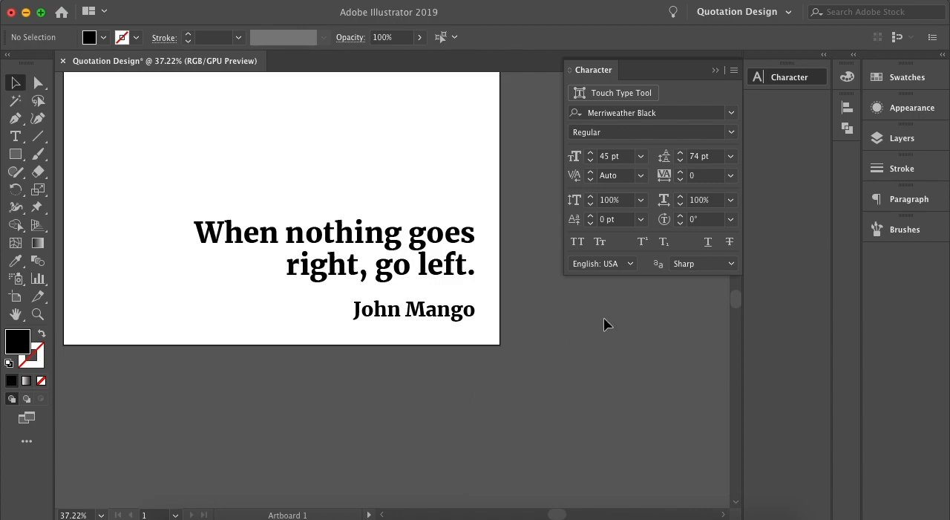
Draw a black square of about 1028 x 1028 pt with the Rectangle tool, covering the whole artboard, and deselect it.
scroll(477, 246, "down", 1)
scroll(475, 257, "down", 1)
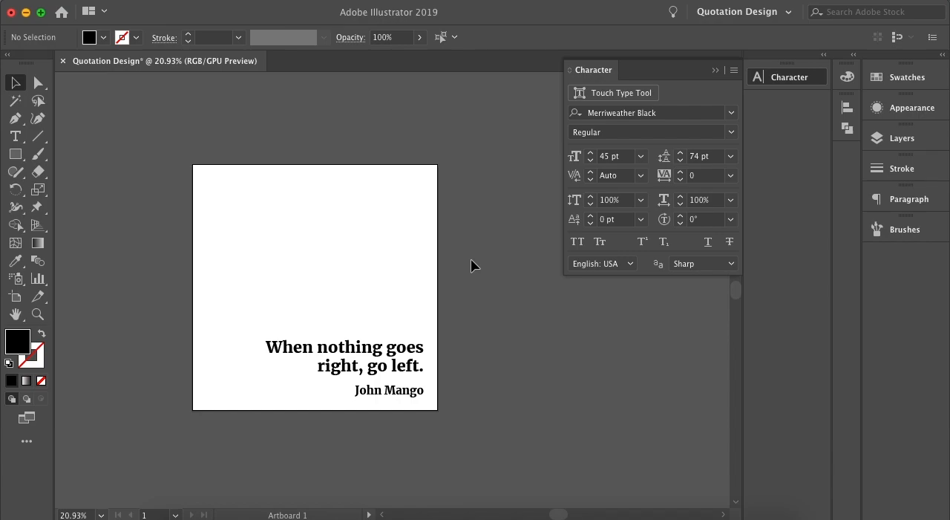
left_click(16, 163)
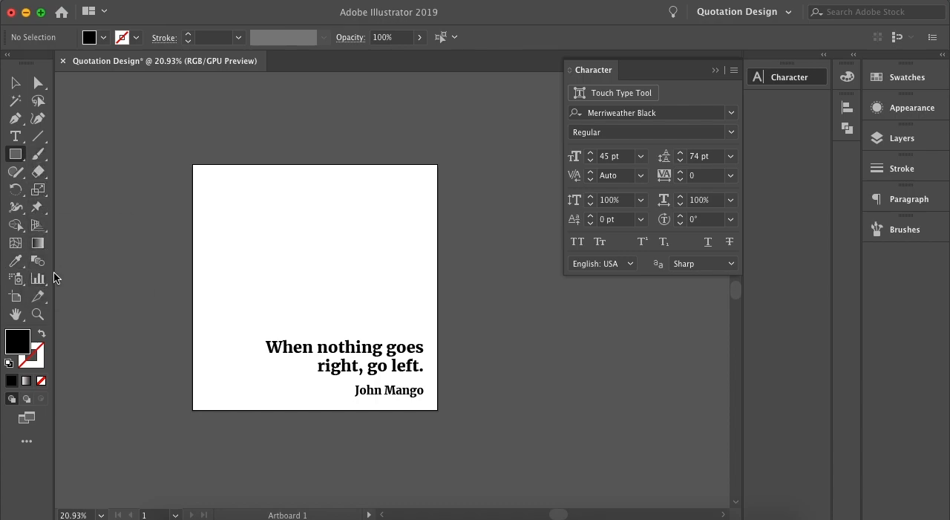
left_click(22, 158)
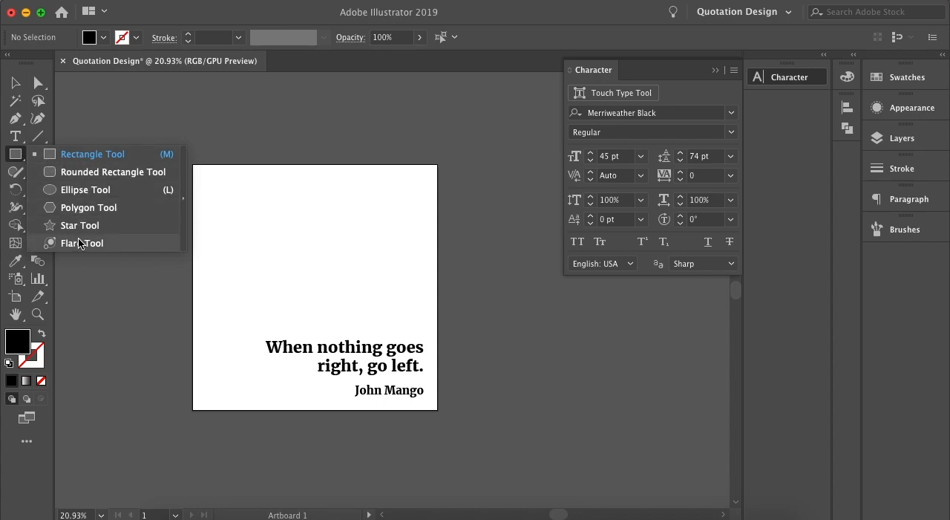
left_click(22, 142)
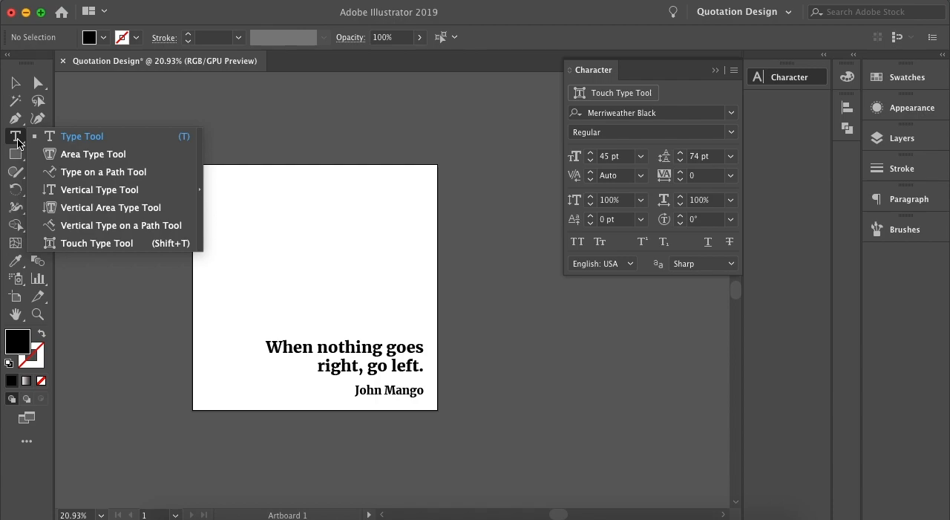
left_click(16, 156)
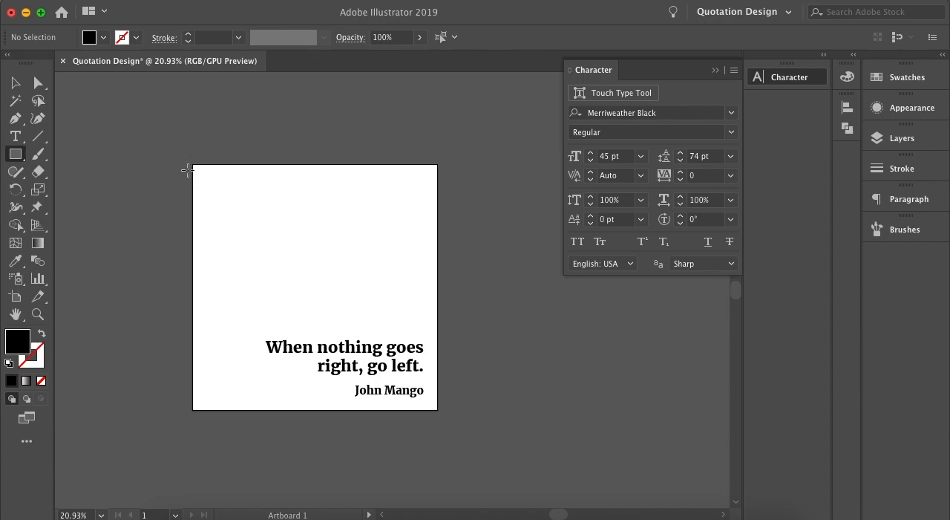
left_click_drag(190, 161, 441, 413)
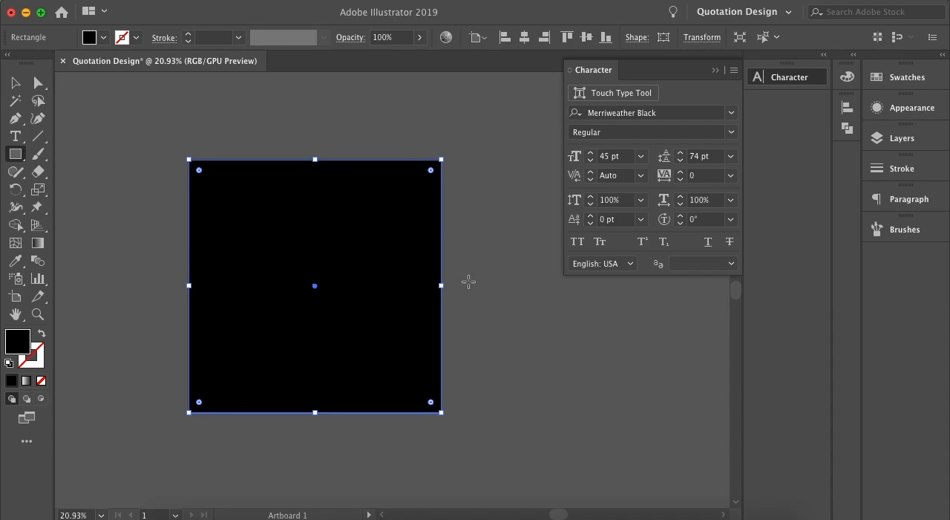
left_click(16, 84)
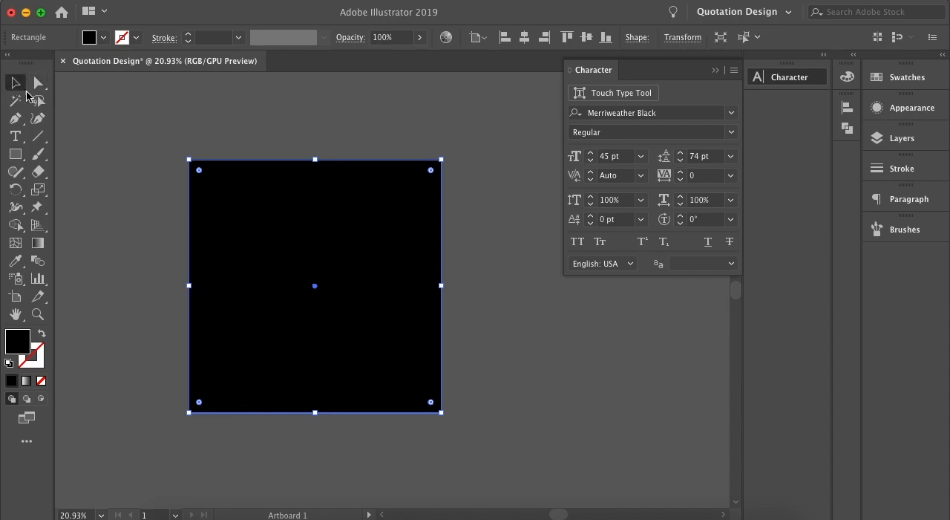
left_click(114, 155)
mouse_move(302, 277)
left_mouse_down()
mouse_move(304, 268)
mouse_move(327, 270)
mouse_move(307, 282)
mouse_move(289, 274)
left_mouse_up()
left_click(164, 246)
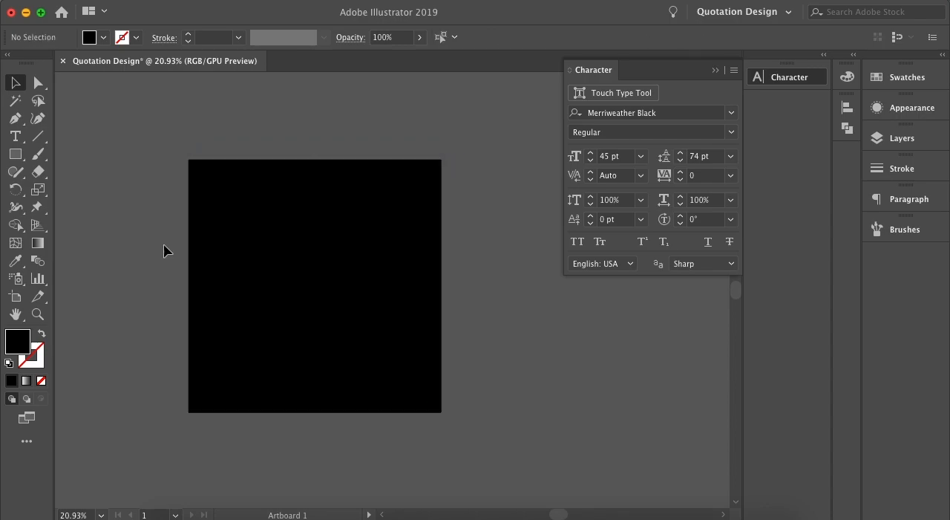
Select the black square and display its Properties, closing the Appearance settings.
left_click(230, 249)
left_click(404, 3)
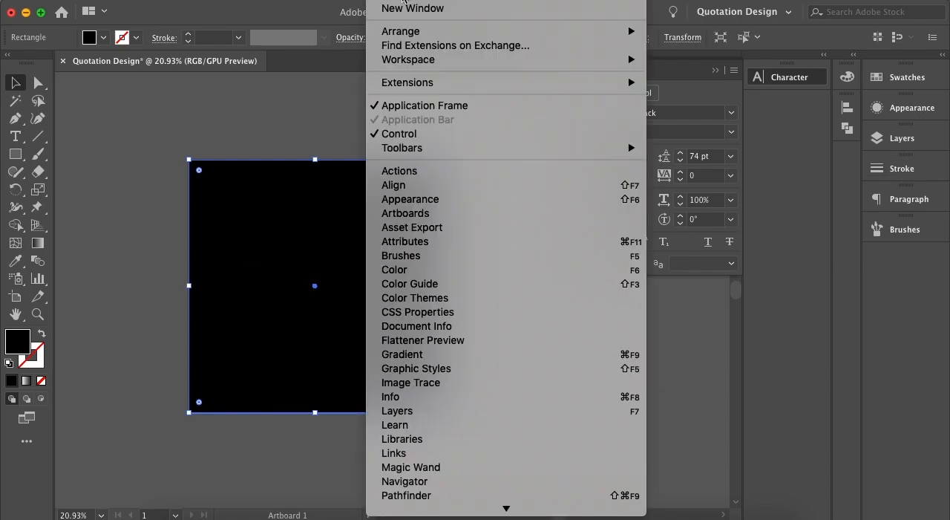
left_click(442, 202)
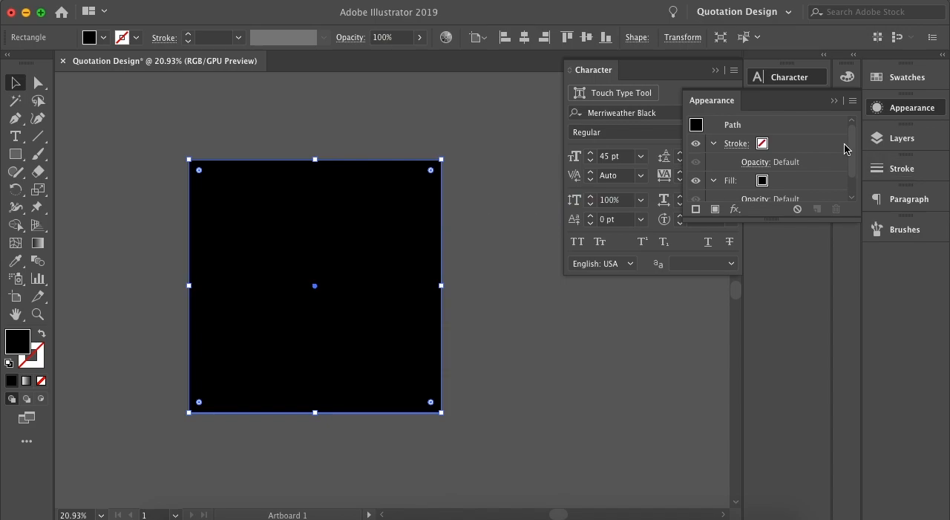
left_click(834, 100)
left_click(383, 2)
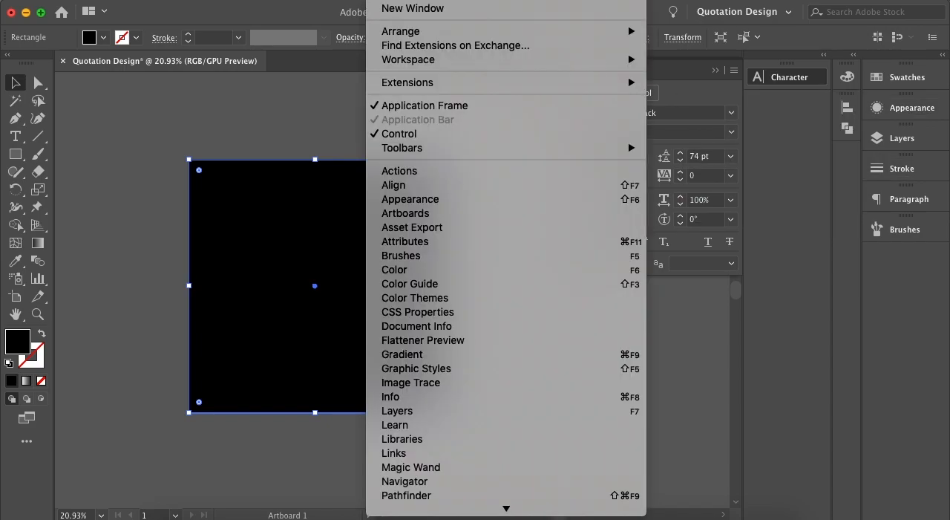
mouse_move(495, 509)
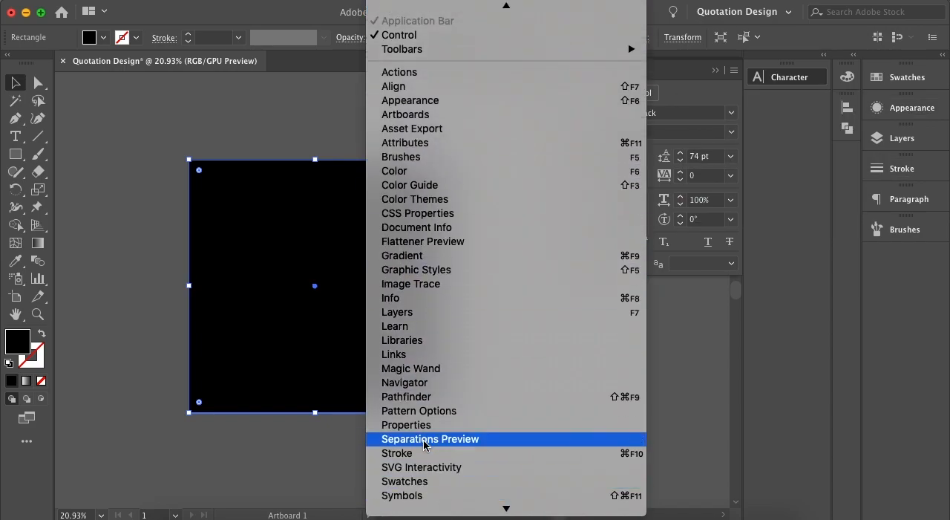
left_click(416, 423)
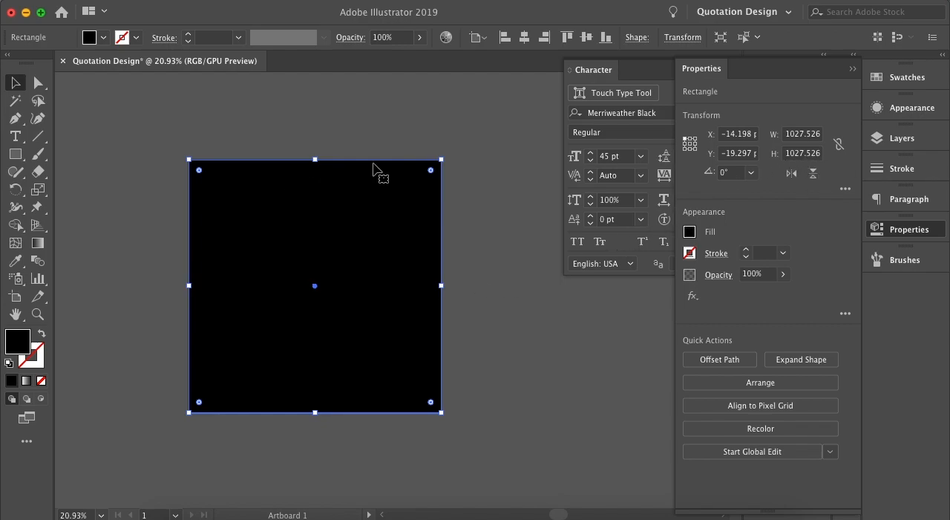
Delete the black square covering the artboard.
left_click(457, 266)
left_click(422, 257)
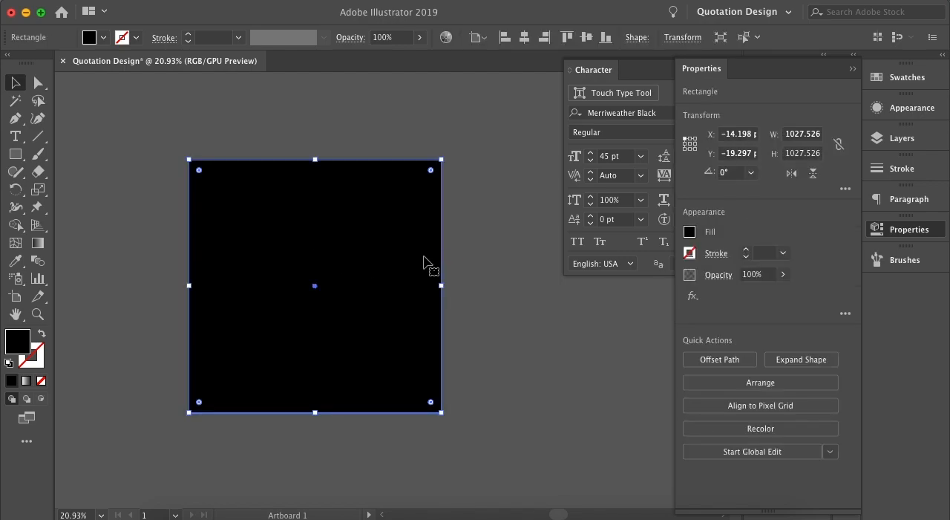
key("Delete")
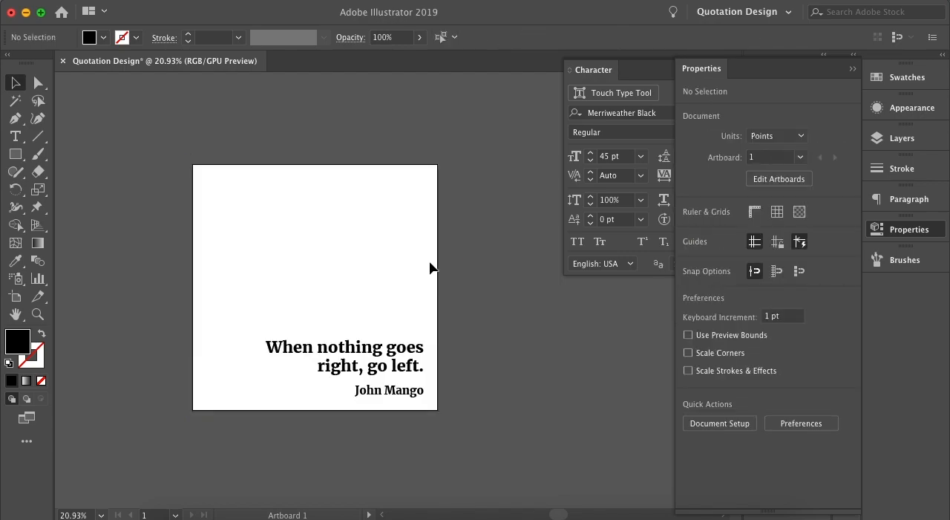
Draw a new black square of about 1032 x 1032 pt over the entire artboard and return to the Selection tool.
left_click(15, 153)
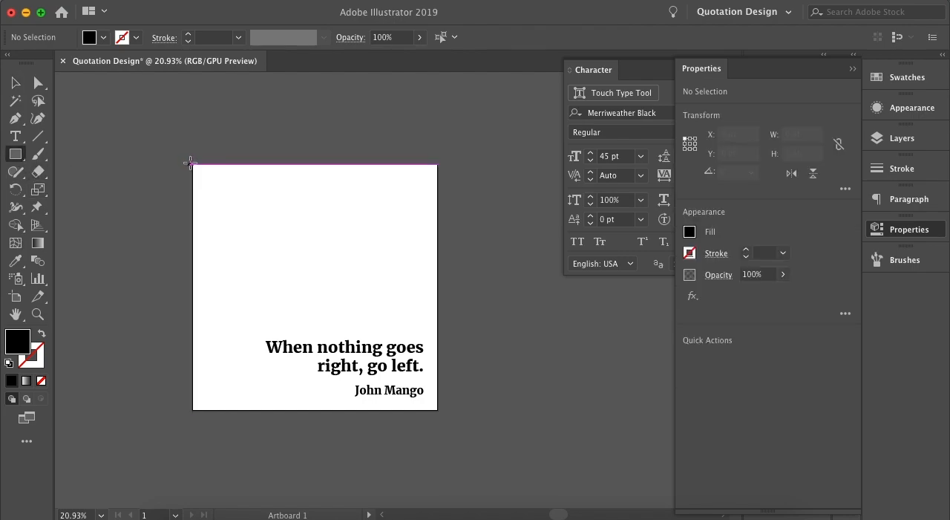
left_click_drag(190, 161, 414, 413)
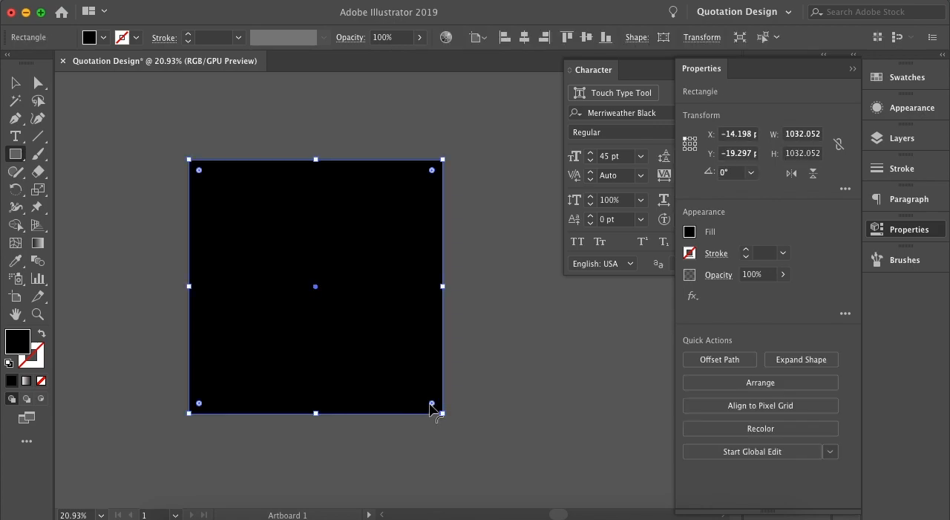
left_click(16, 83)
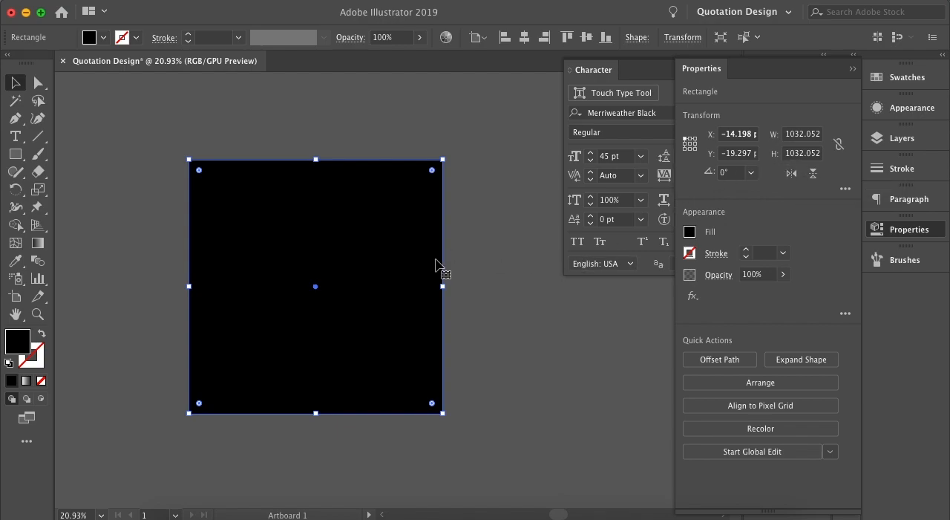
Deselect the black square and collapse the open Properties and Character settings to clear the workspace.
left_click(469, 258)
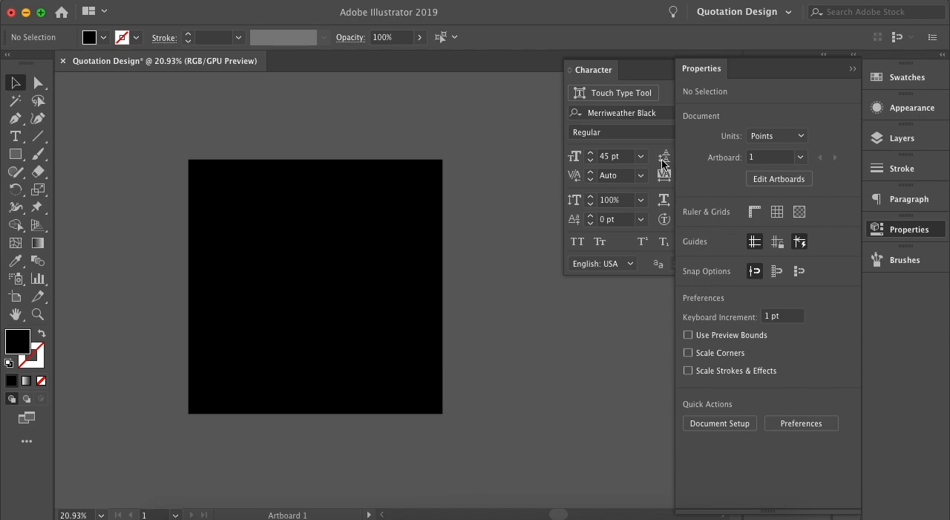
left_click(852, 69)
left_click(716, 69)
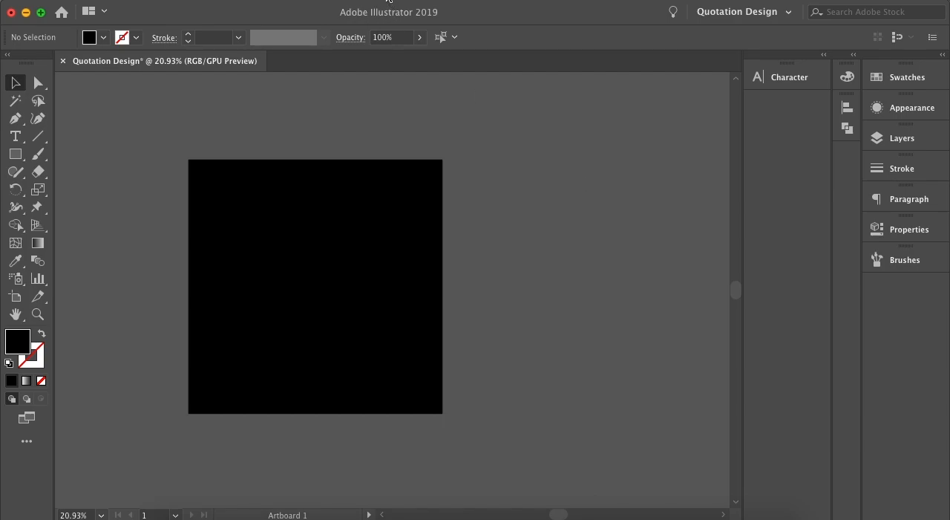
Display the document's layers and expand Layer 1 to list its individual objects, leaving the layer unhighlighted.
left_click(912, 142)
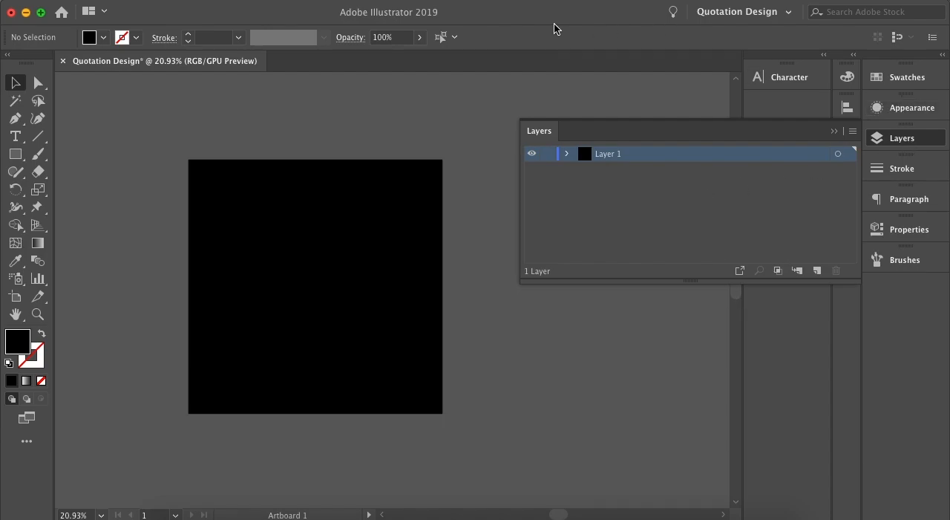
left_click(405, 2)
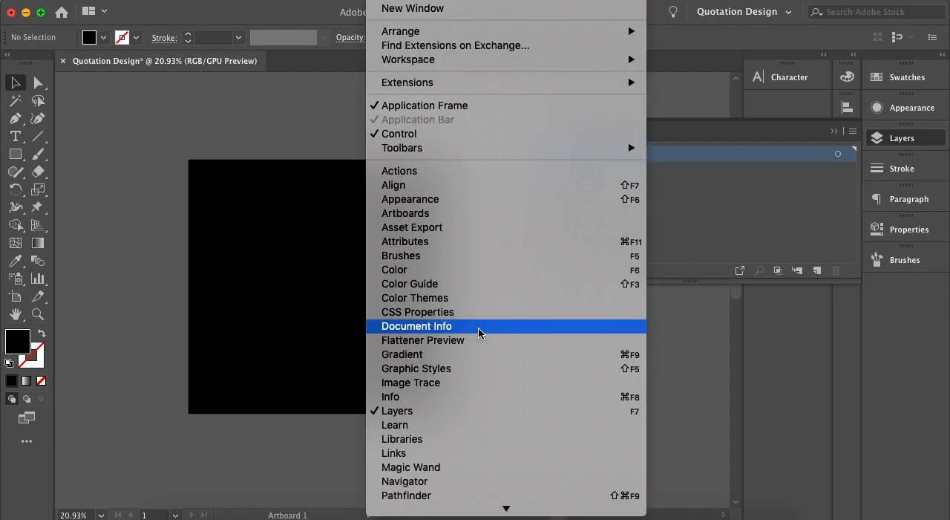
left_click(874, 356)
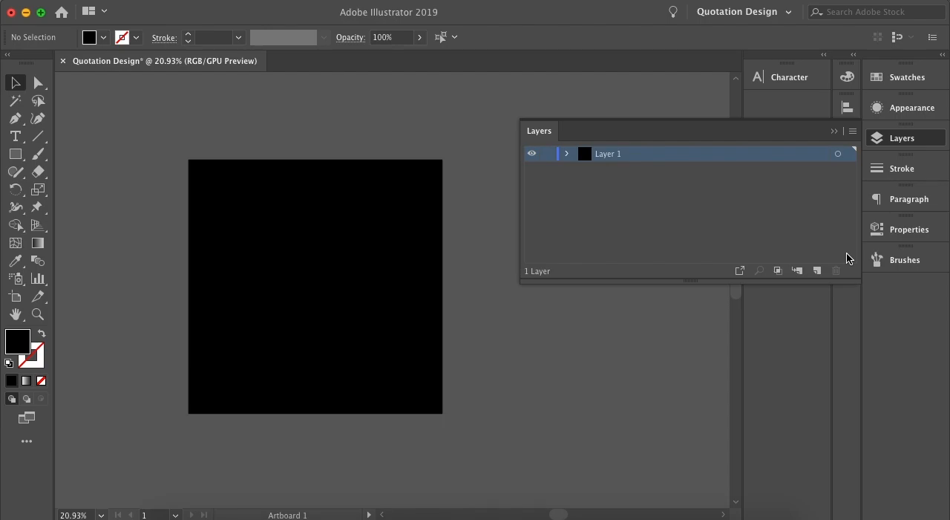
left_click(568, 154)
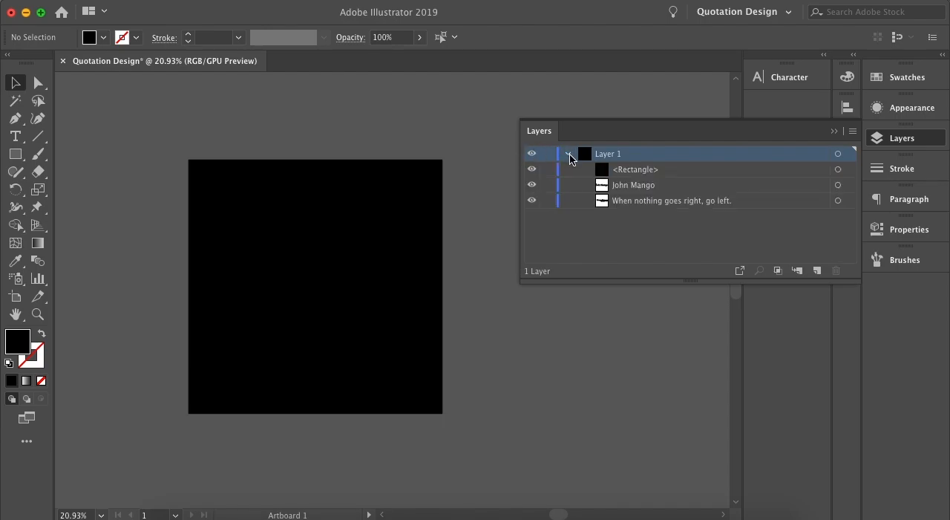
left_click(582, 222)
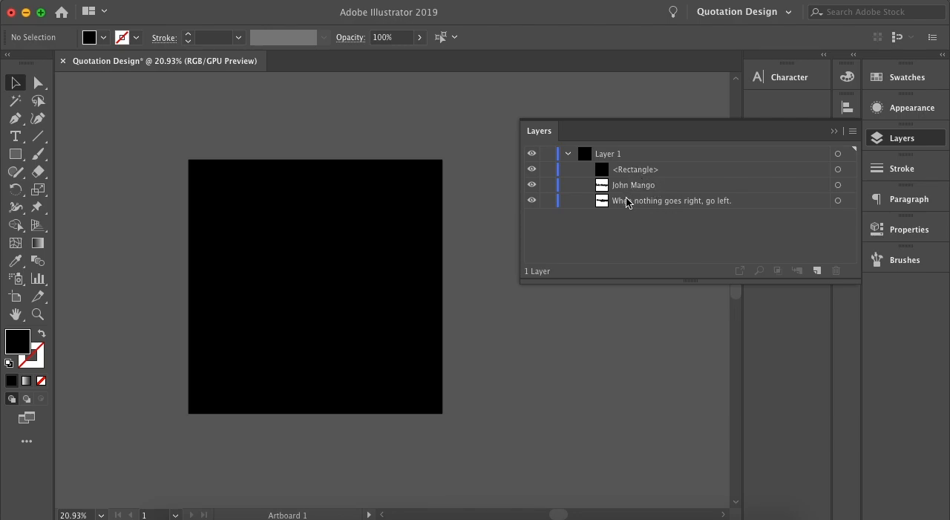
Move the black rectangle beneath both text lines in Layer 1's stacking order, leaving nothing selected.
left_click_drag(626, 171, 622, 205)
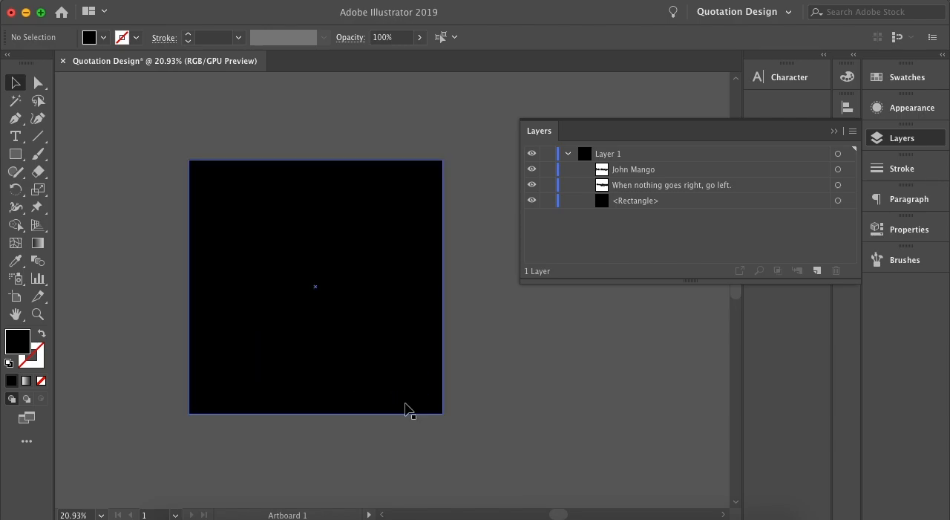
left_click(380, 359)
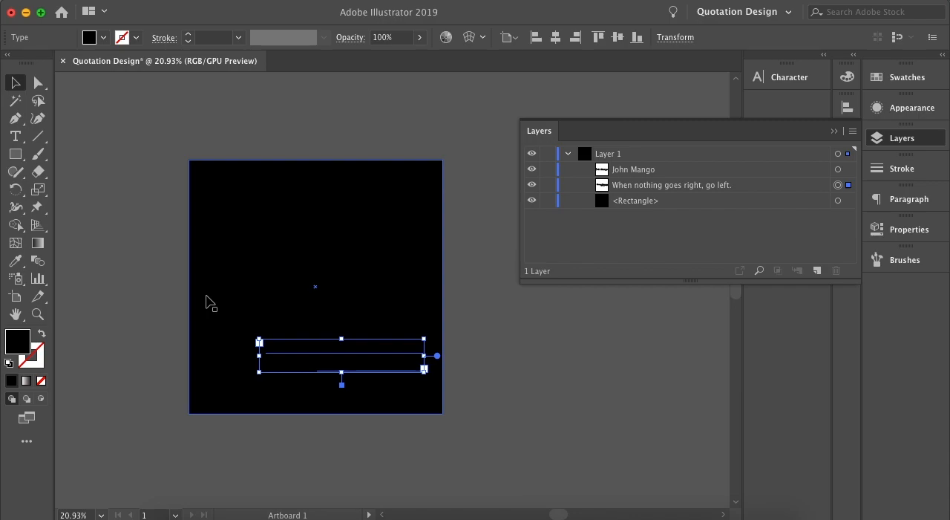
left_click(521, 327)
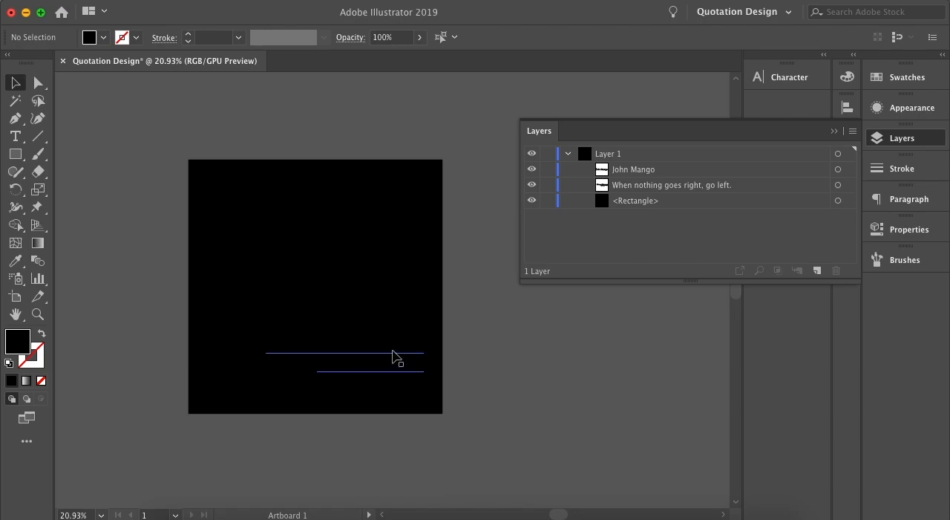
Change the quotation text's fill color to white (FFFFFF) and deselect it.
left_click(393, 355)
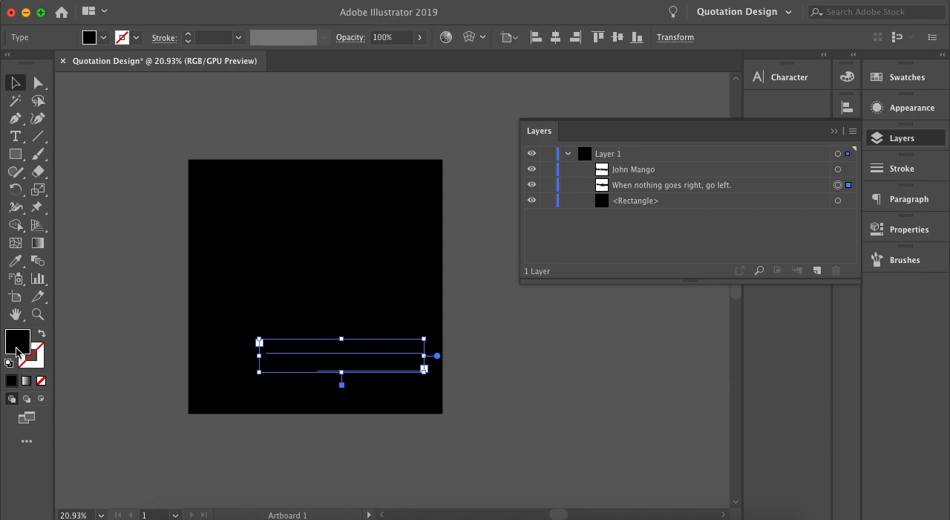
double_click(17, 343)
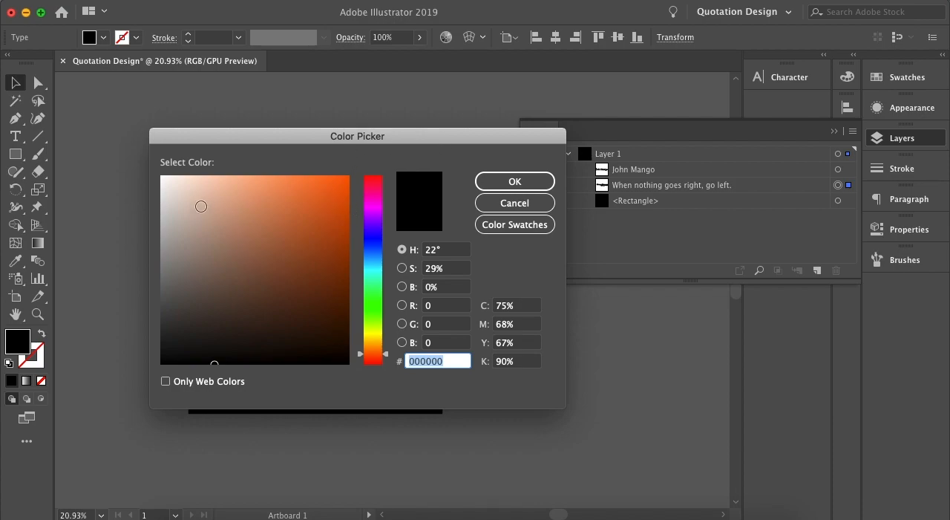
left_click_drag(220, 348, 144, 161)
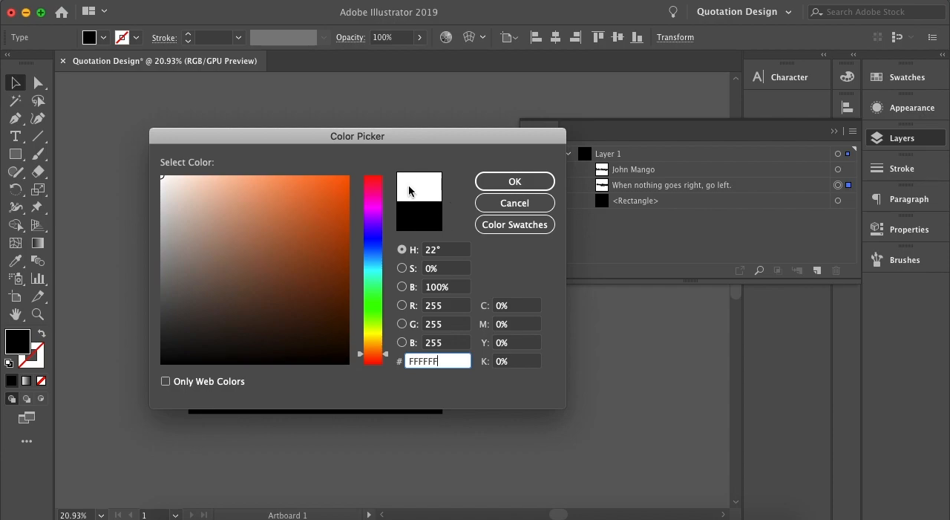
left_click(494, 182)
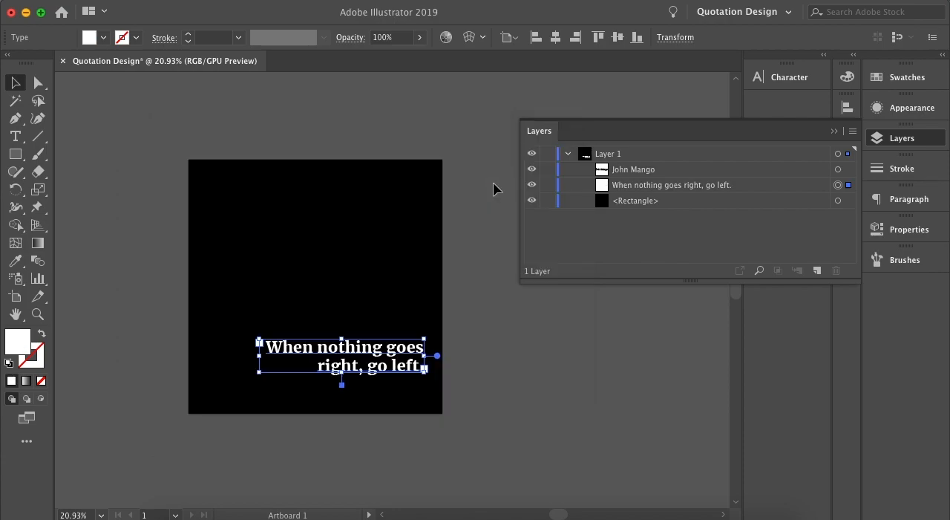
left_click(165, 276)
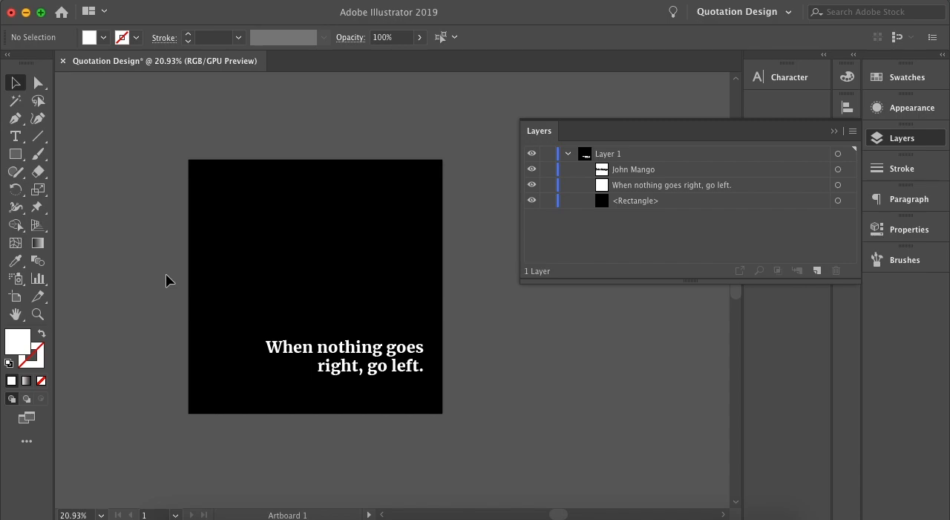
Change the smaller author line's fill color to white (FFFFFF).
left_click(393, 398)
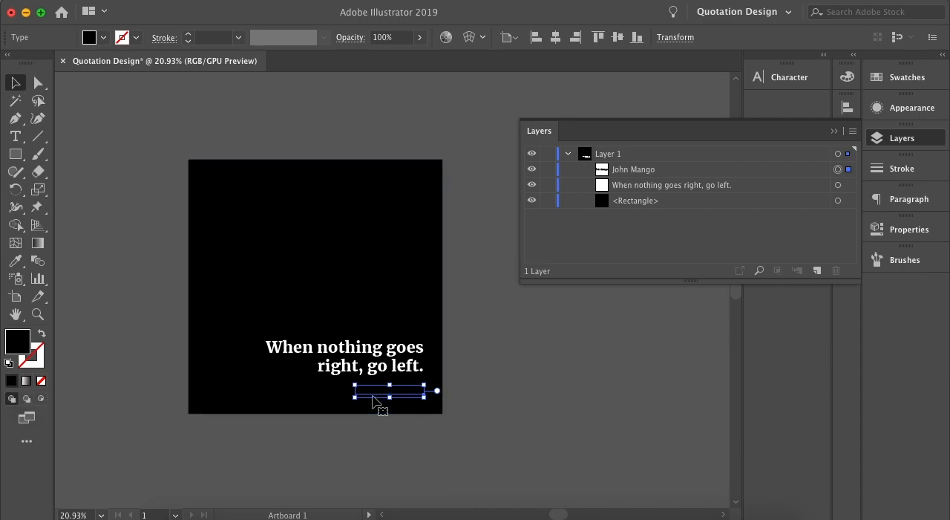
double_click(21, 346)
left_click(154, 168)
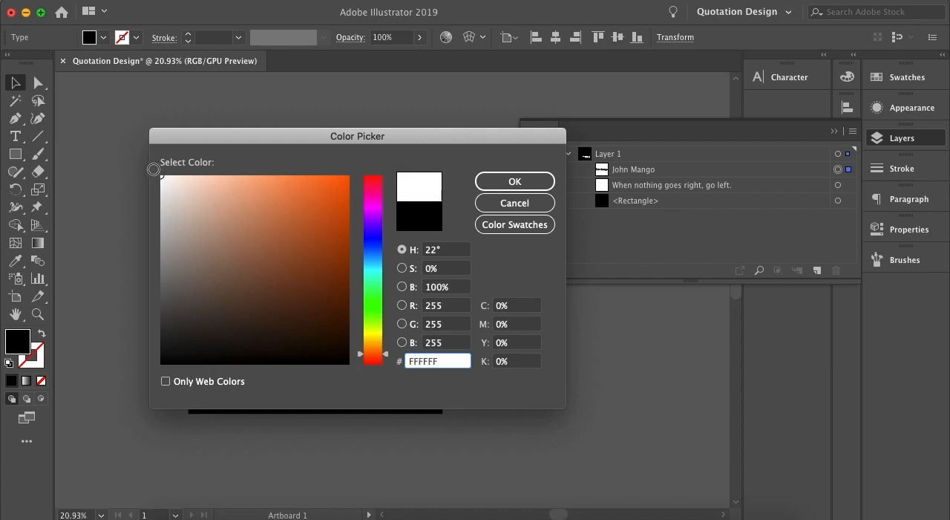
left_click(515, 181)
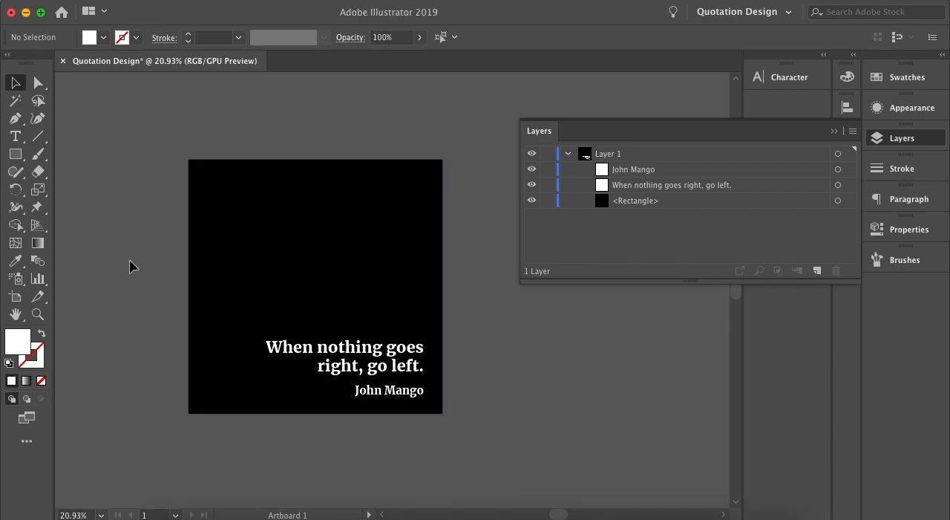
Fill the background rectangle with orange (E58D23) and deselect it.
left_click(222, 256)
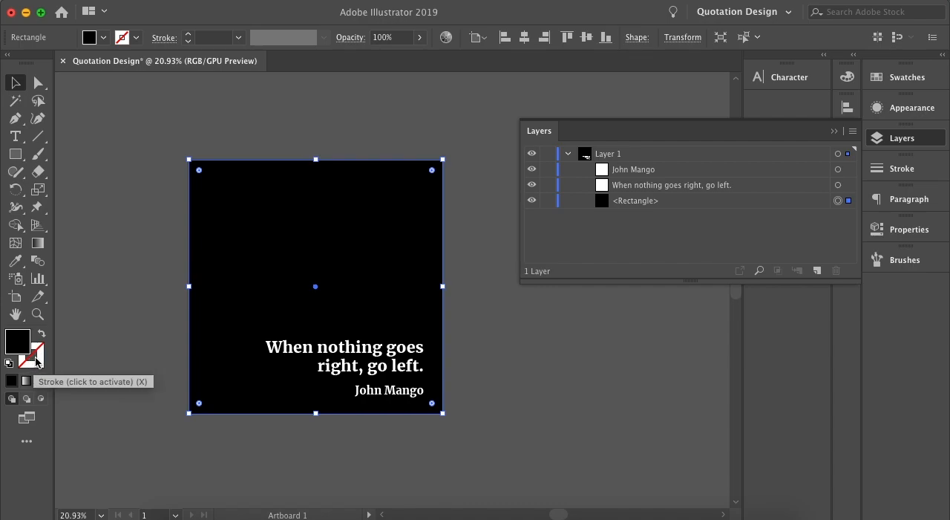
scroll(190, 334, "up", 10)
scroll(187, 328, "up", 2)
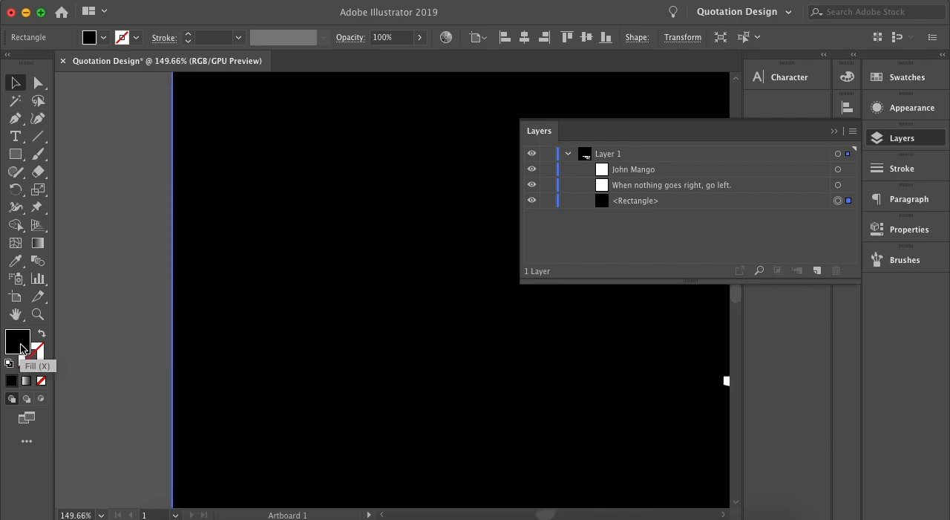
double_click(22, 349)
left_click(376, 347)
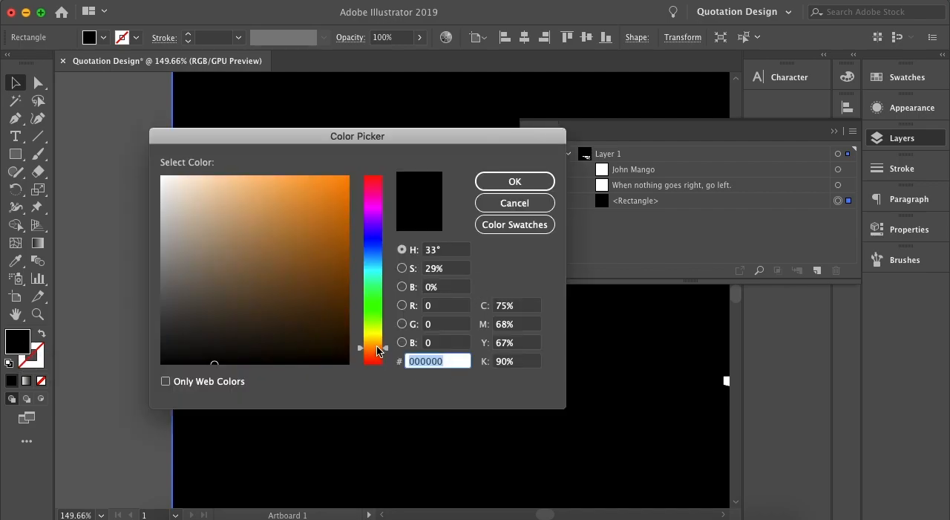
mouse_move(310, 188)
left_mouse_down()
mouse_move(325, 203)
mouse_move(320, 194)
left_mouse_up()
left_click(493, 187)
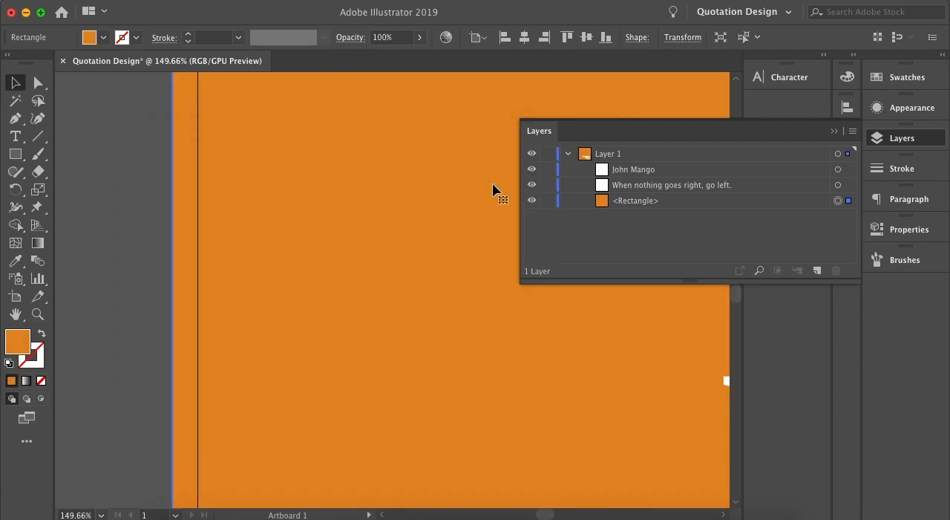
left_click(123, 269)
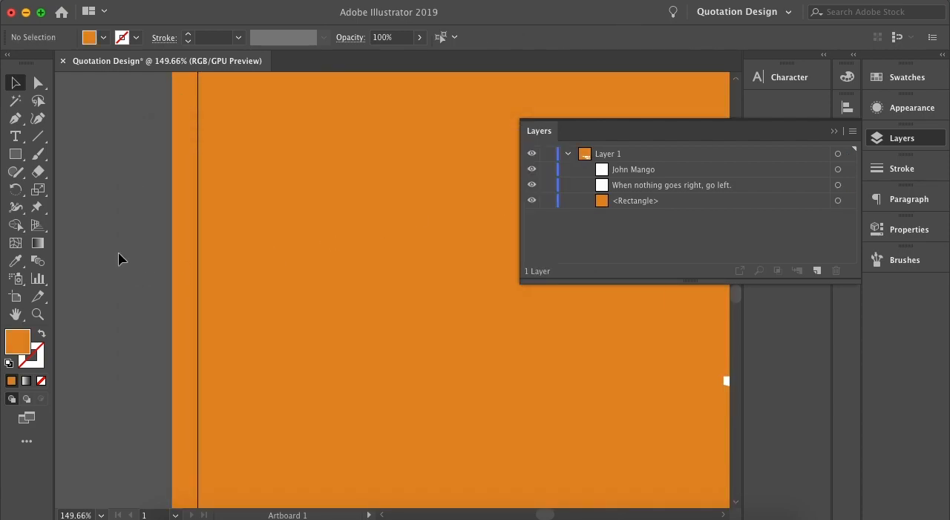
scroll(259, 322, "down", 5)
scroll(260, 324, "down", 1)
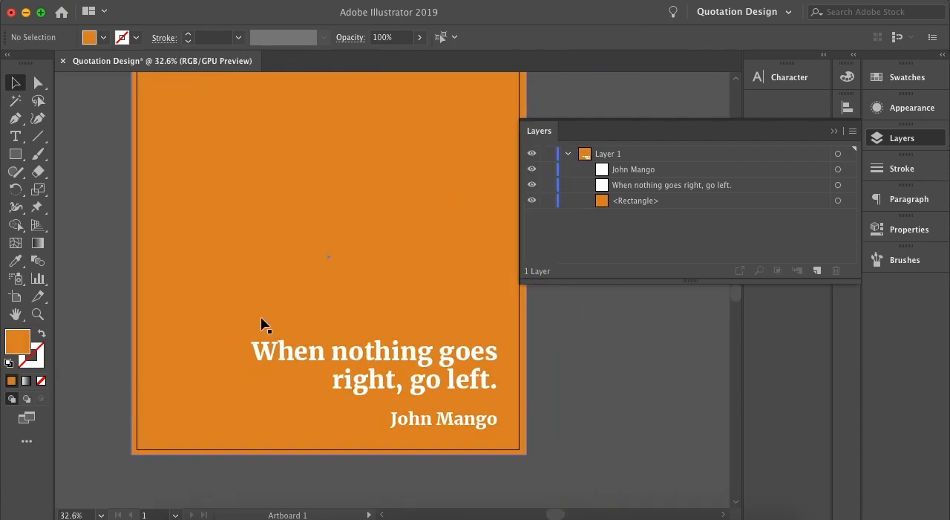
scroll(106, 295, "up", 3)
scroll(107, 296, "down", 1)
scroll(107, 296, "down", 1)
scroll(108, 296, "up", 3)
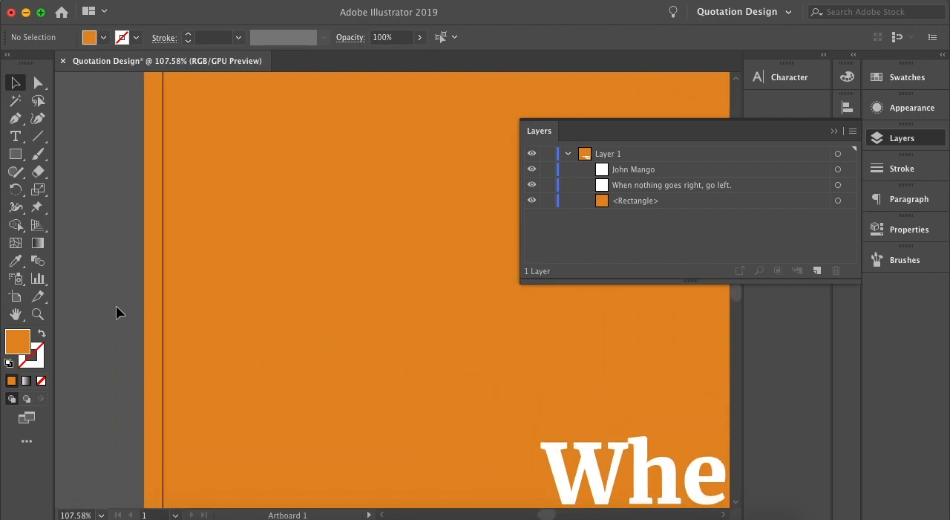
double_click(35, 362)
left_click(512, 201)
left_click(18, 343)
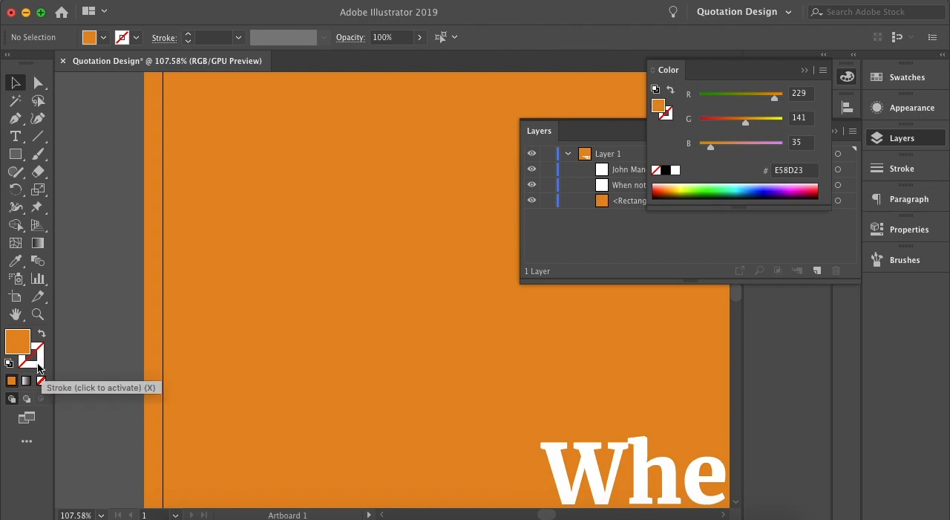
Set the current stroke color to red (EF2E41) with nothing selected.
left_click(40, 363)
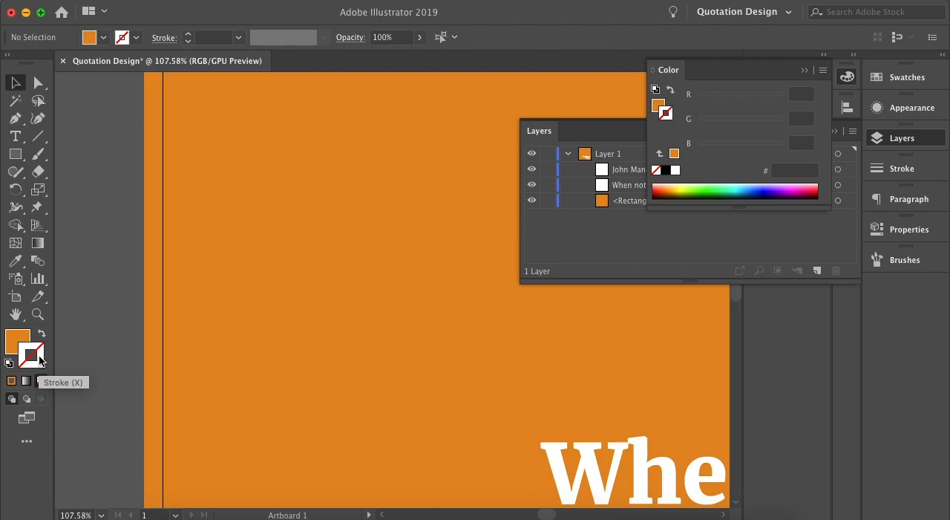
double_click(40, 363)
left_click(372, 180)
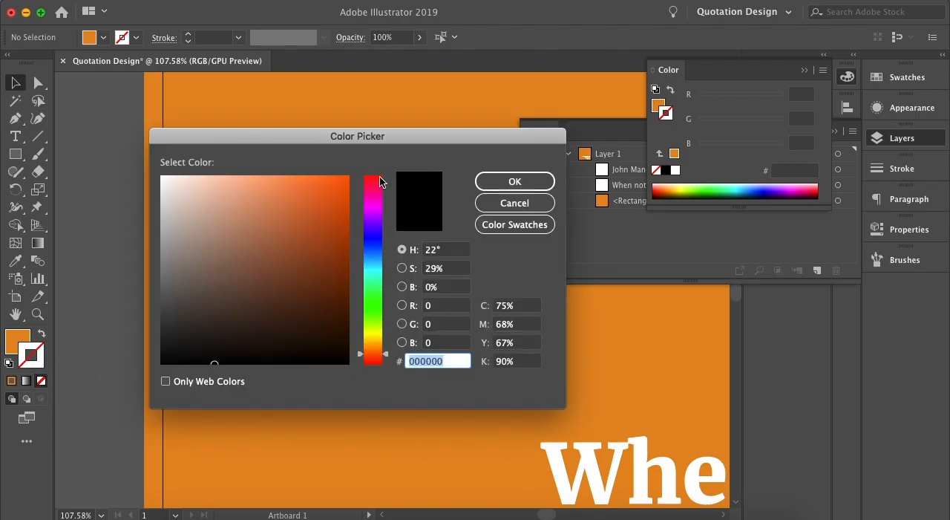
left_click(313, 187)
left_click(490, 183)
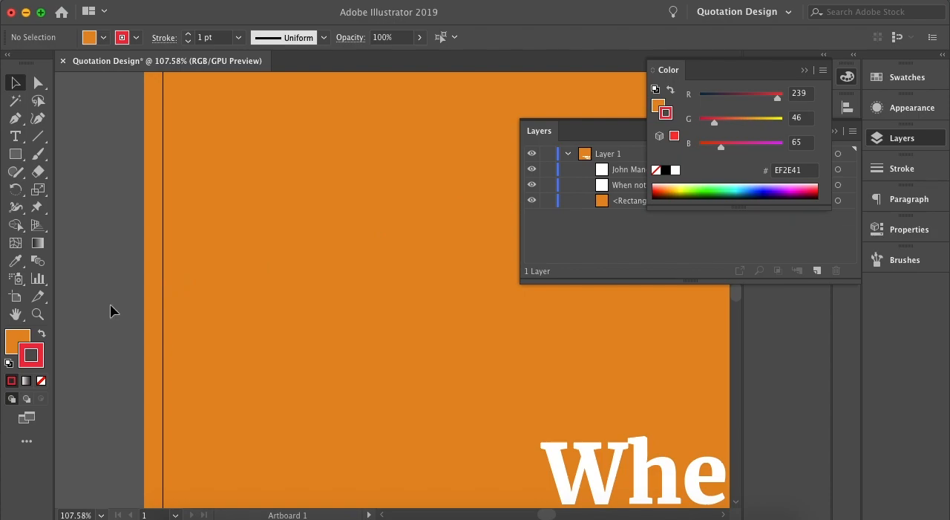
Apply the 1 pt red stroke to the background rectangle and deselect it.
scroll(134, 309, "up", 10)
scroll(236, 326, "up", 10)
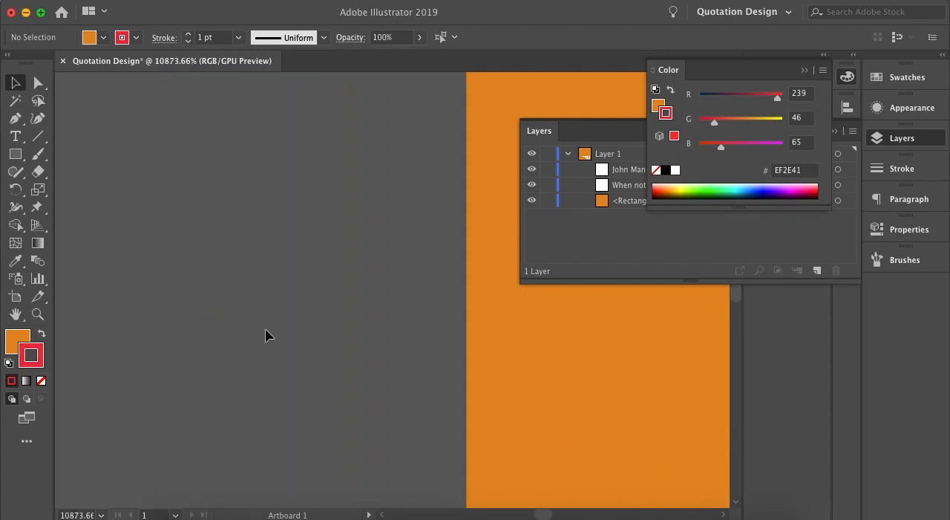
scroll(327, 328, "right", 8)
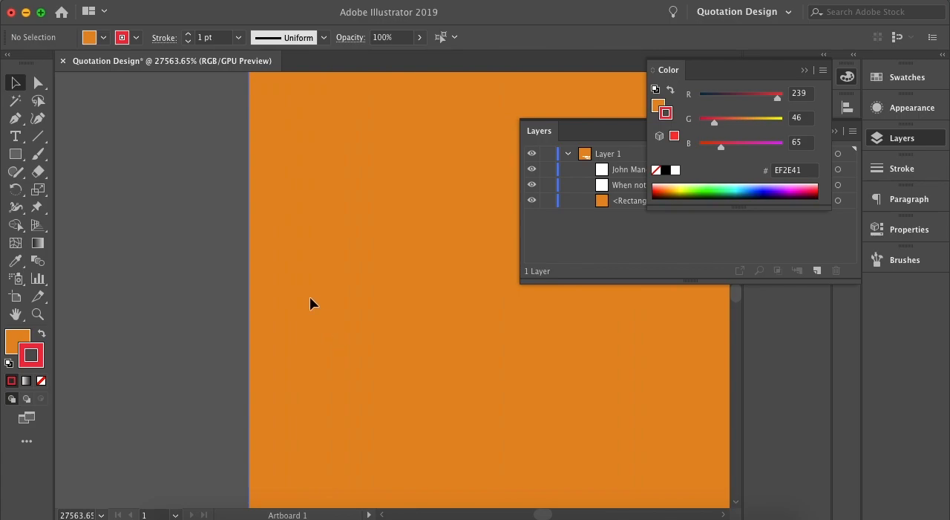
left_click(311, 303)
left_click(12, 380)
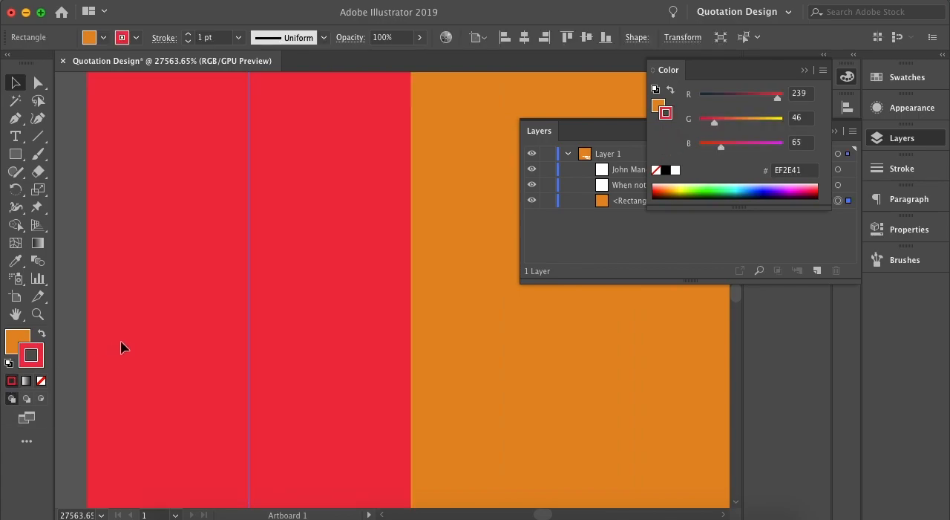
left_click(67, 321)
scroll(282, 354, "down", 14)
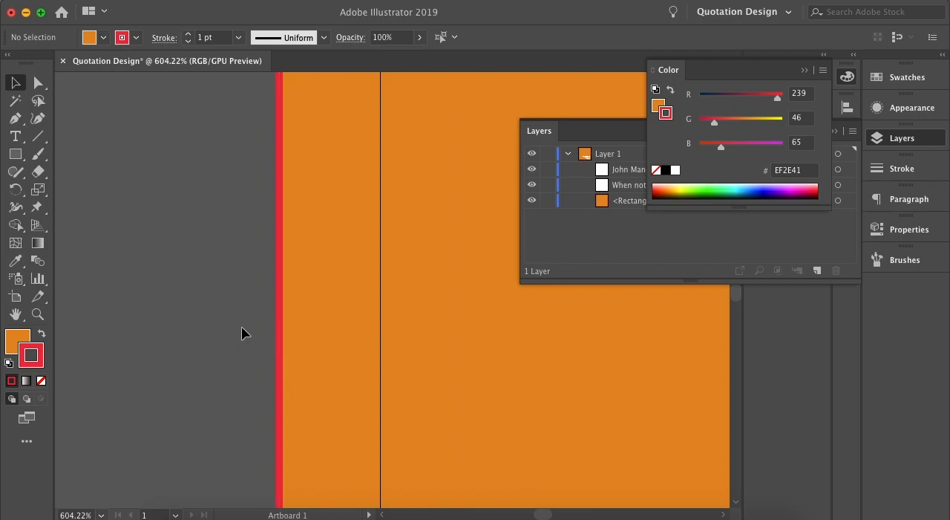
Remove the red stroke from the background rectangle by setting its stroke to None, and deselect it.
left_click(17, 343)
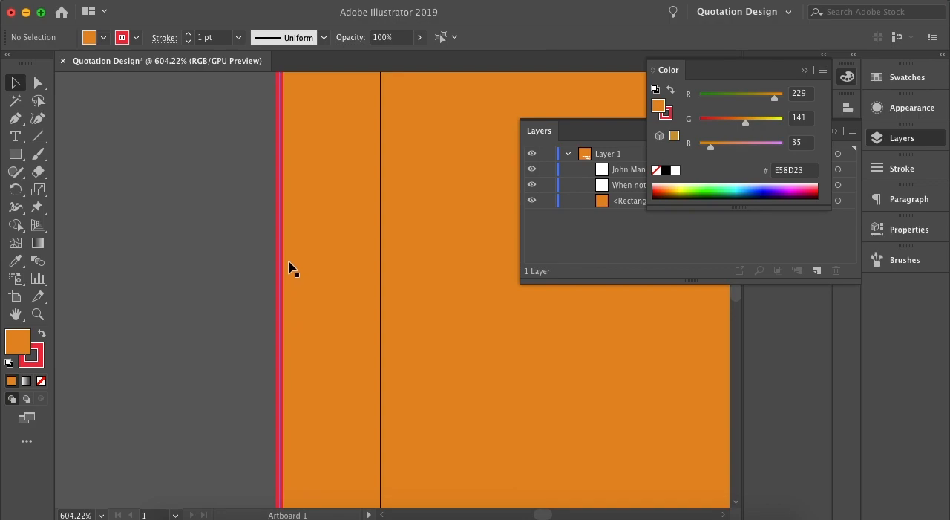
left_click(311, 319)
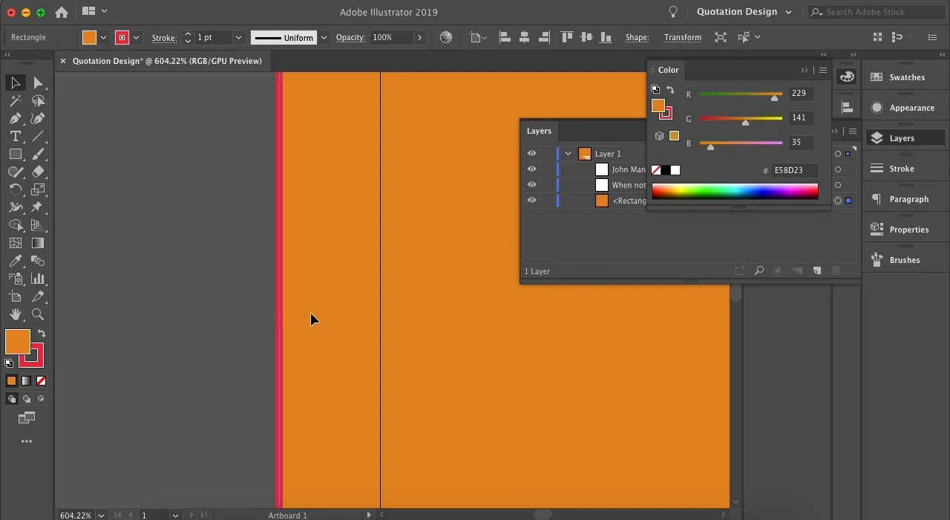
left_click(41, 366)
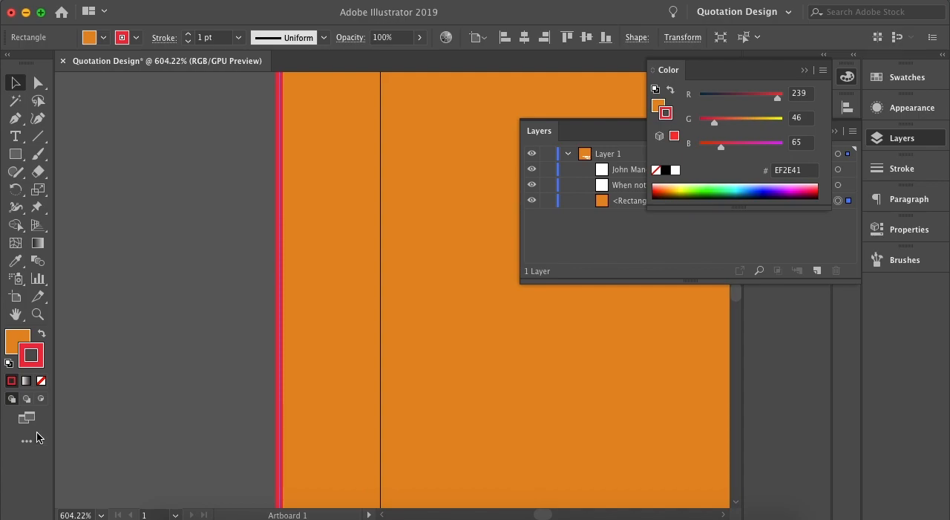
left_click(42, 381)
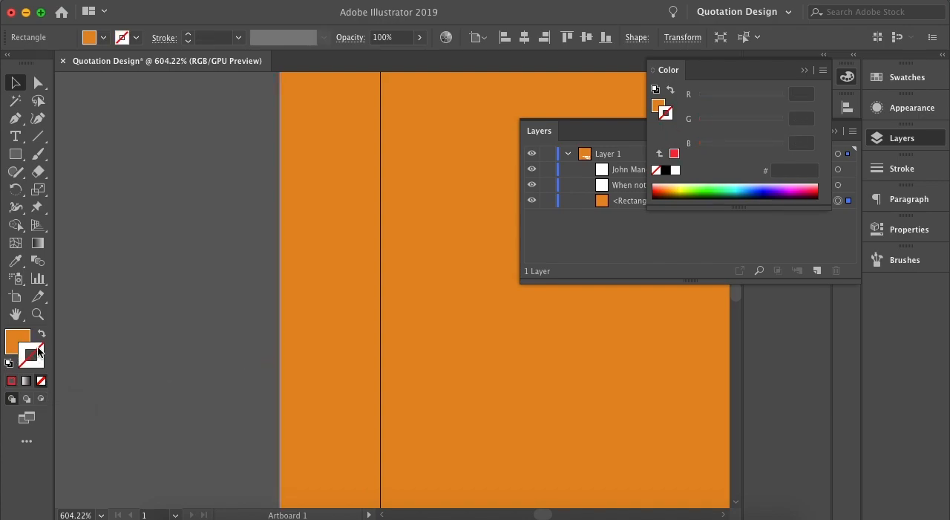
left_click(141, 350)
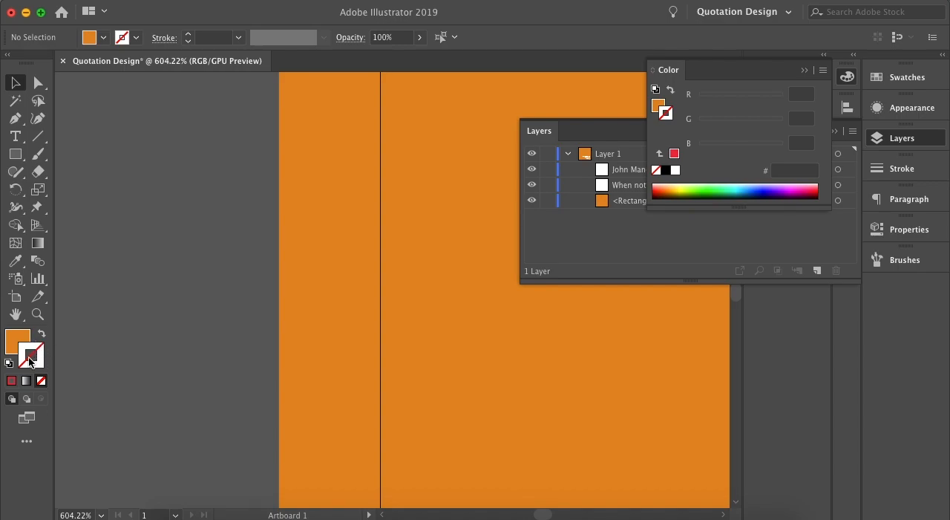
Set the background rectangle's fill to None and deselect it.
left_click(293, 289)
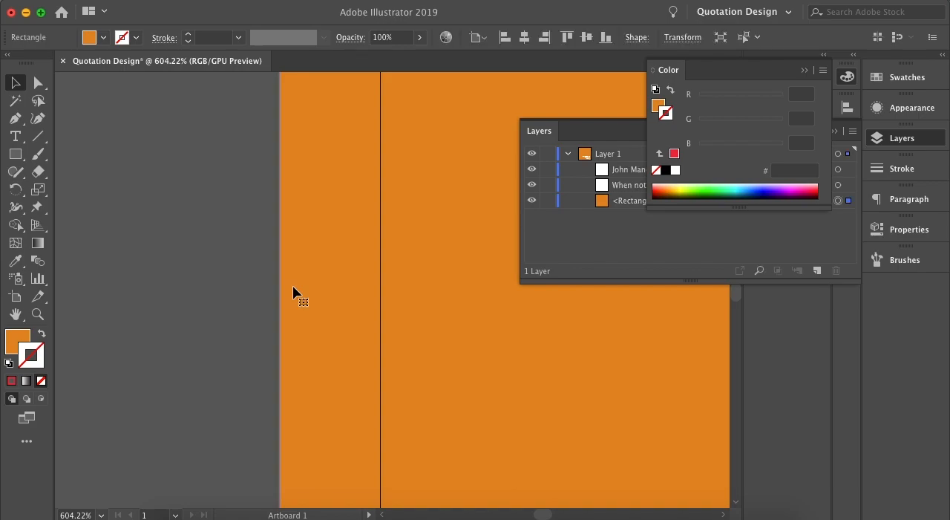
left_click(17, 343)
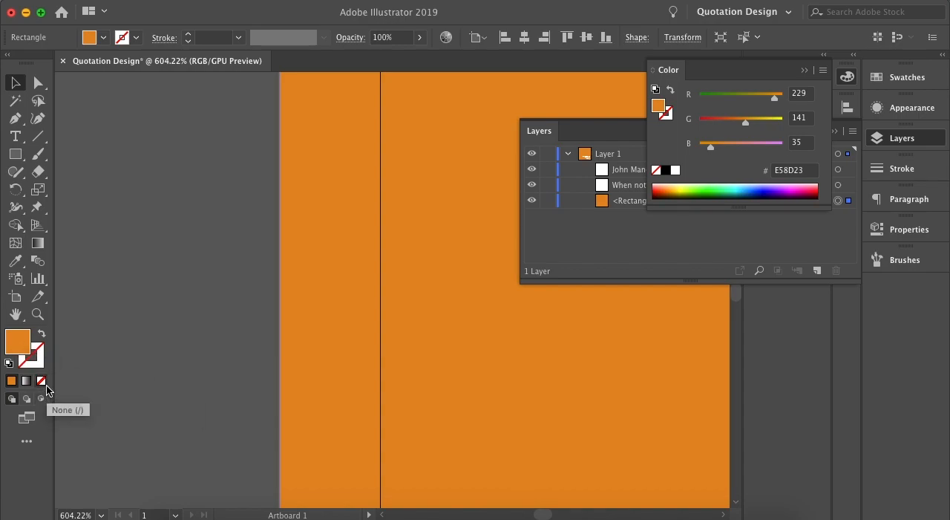
left_click(42, 382)
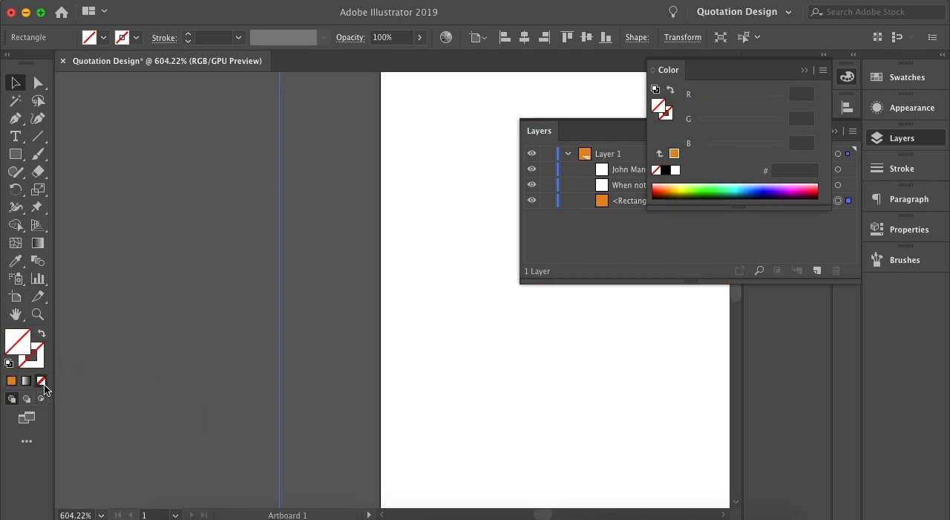
left_click(236, 345)
Reapply the orange fill (E58D23) to the background rectangle and deselect it.
left_click_drag(364, 366, 360, 364)
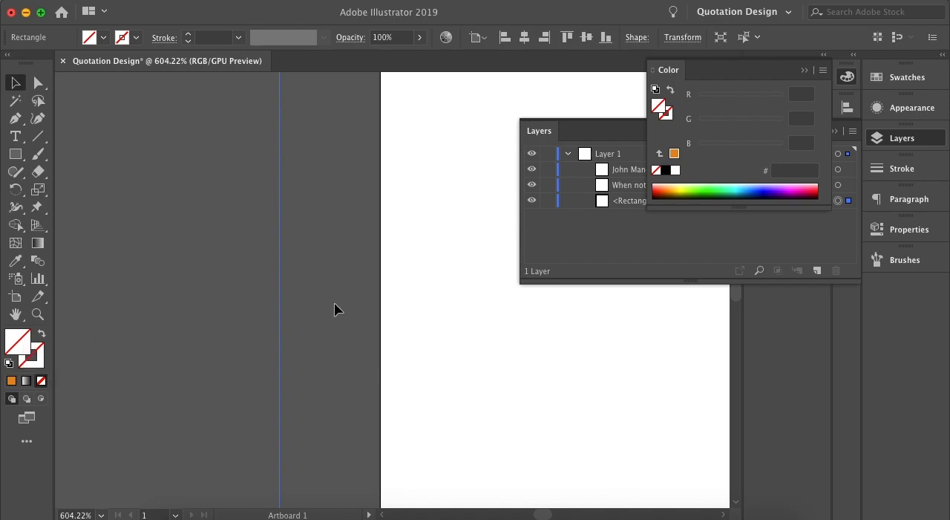
left_click(11, 380)
left_click(139, 359)
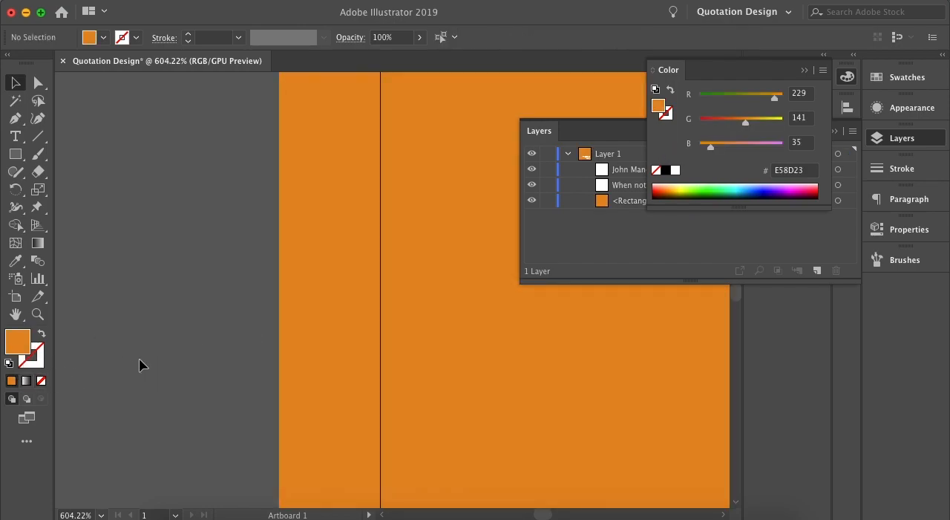
Check the background rectangle's edges against the artboard, and collapse the Color and Layers panels.
scroll(258, 305, "down", 3)
scroll(260, 302, "down", 5)
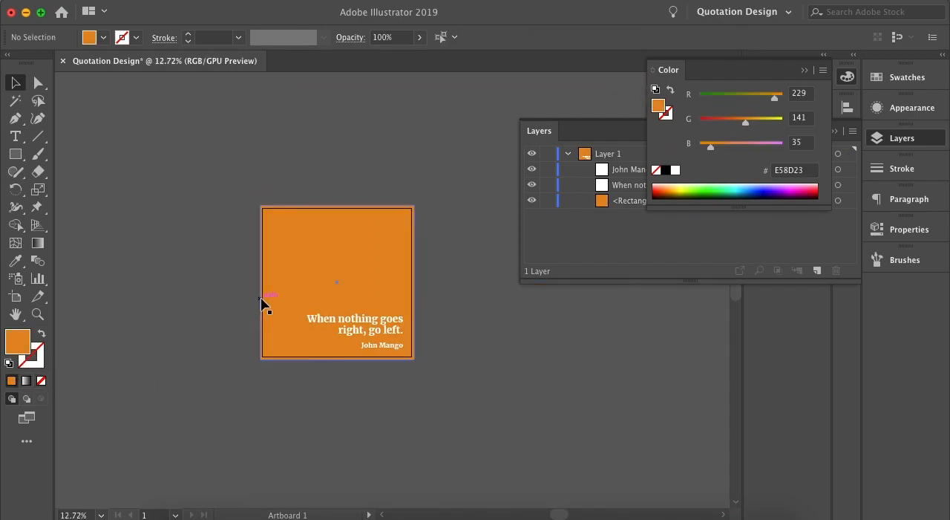
scroll(316, 323, "up", 3)
scroll(445, 269, "up", 3)
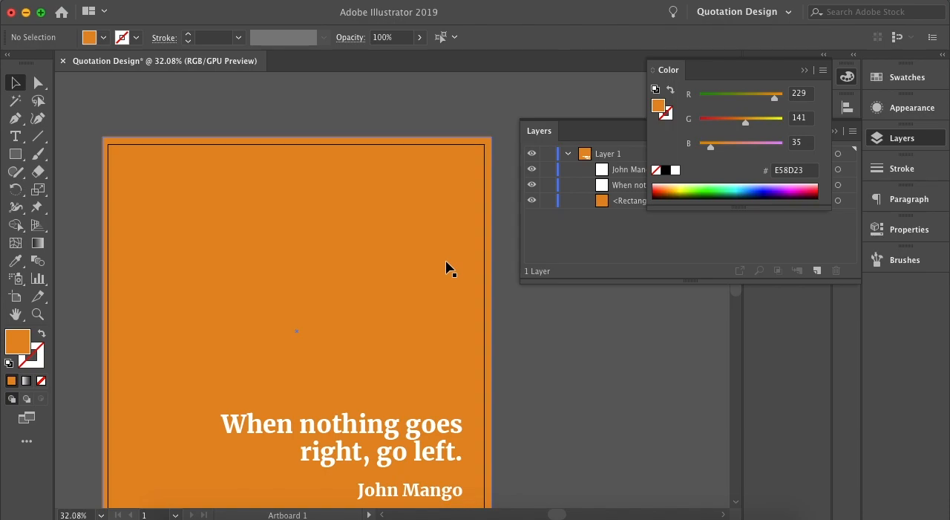
left_click(803, 70)
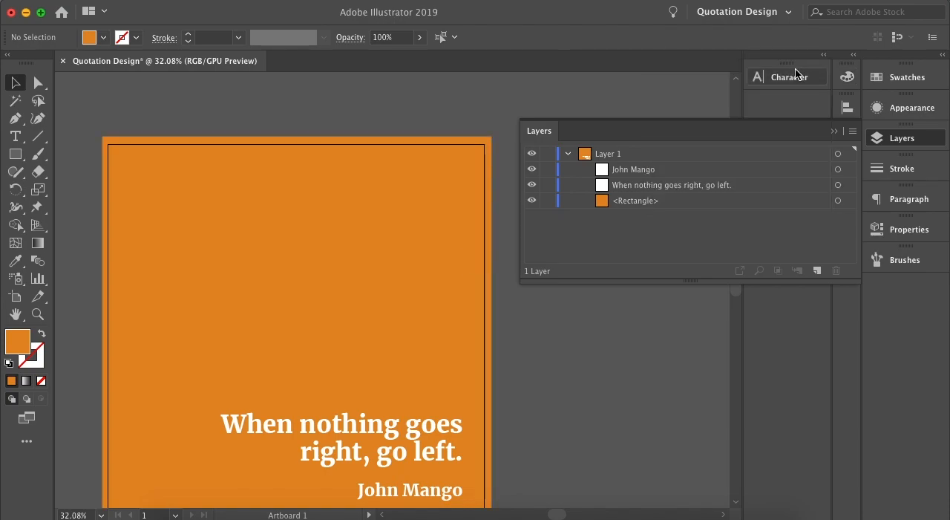
left_click(833, 132)
Move the orange background rectangle off the artboard into the empty space to its right, and deselect it.
scroll(397, 238, "down", 5)
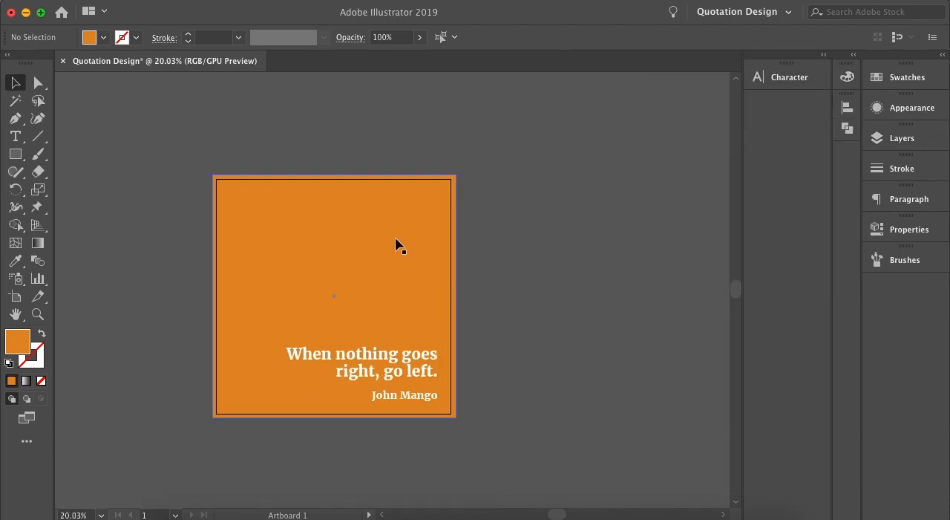
left_click_drag(396, 238, 324, 222)
left_click(213, 251)
left_click_drag(213, 251, 620, 246)
left_click(502, 239)
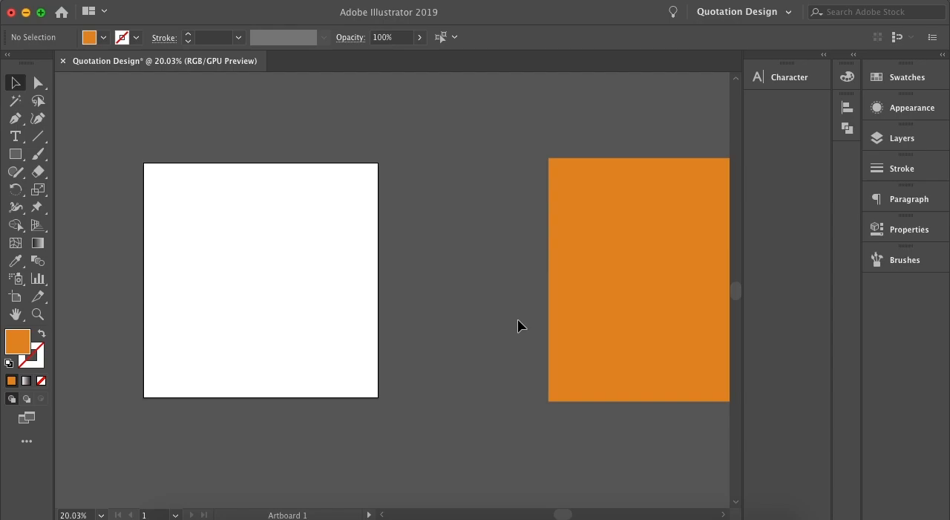
Switch to Chrome, return to Unsplash's path photo results, and dismiss the thank-you notice and the downloads bar.
left_click(562, 512)
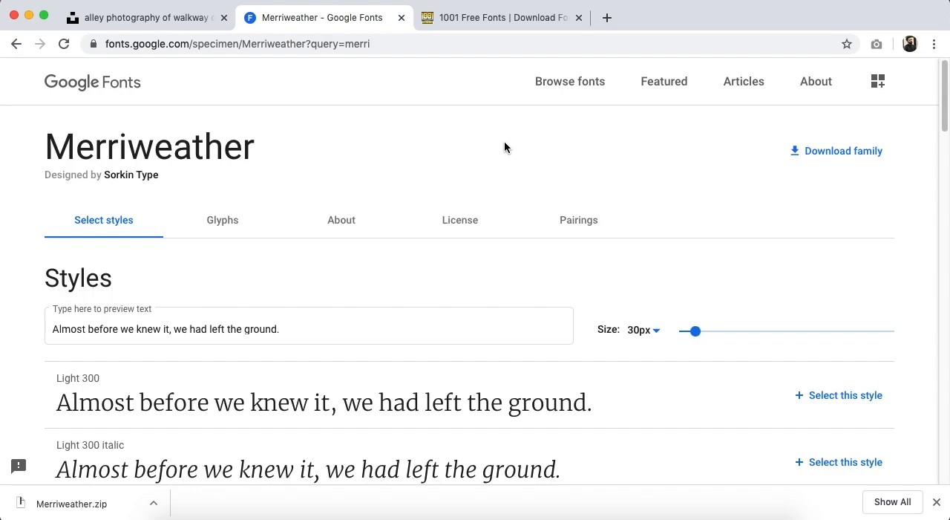
left_click(171, 22)
left_click(15, 73)
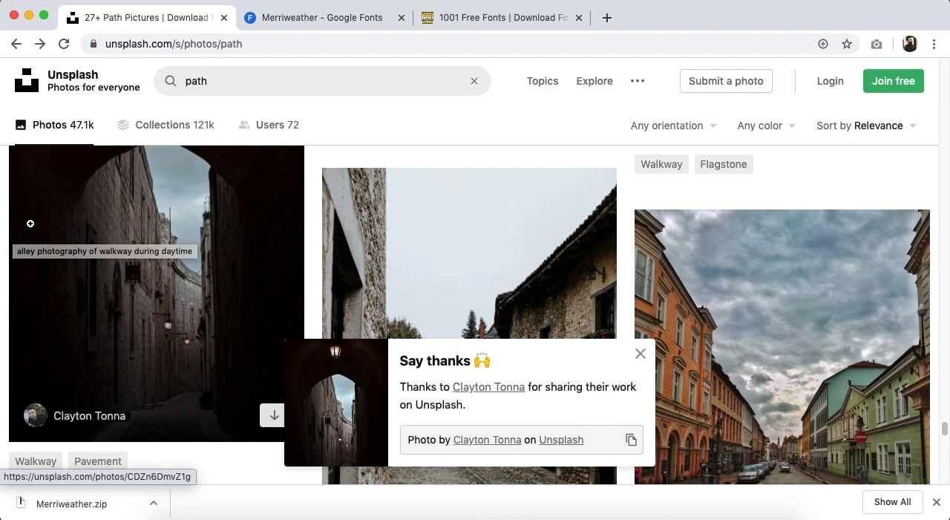
left_click(640, 354)
left_click(936, 502)
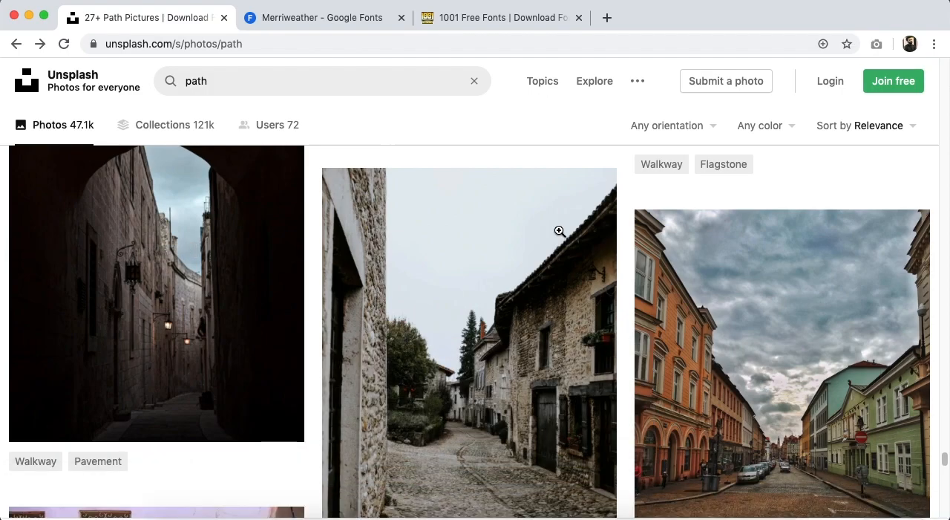
Browse the walkway and pavement photos in the path results, and return to the beginning of the page.
scroll(3, 196, "down", 4)
scroll(4, 196, "down", 15)
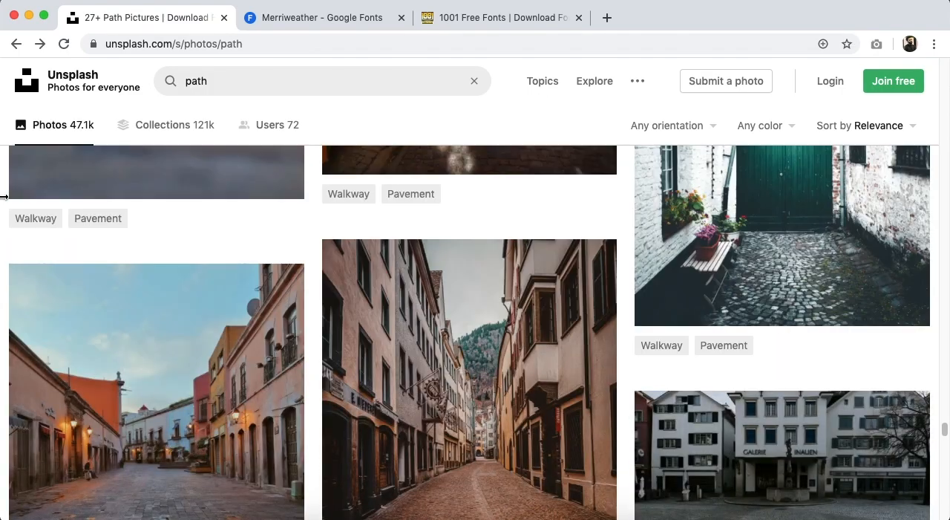
scroll(4, 200, "down", 15)
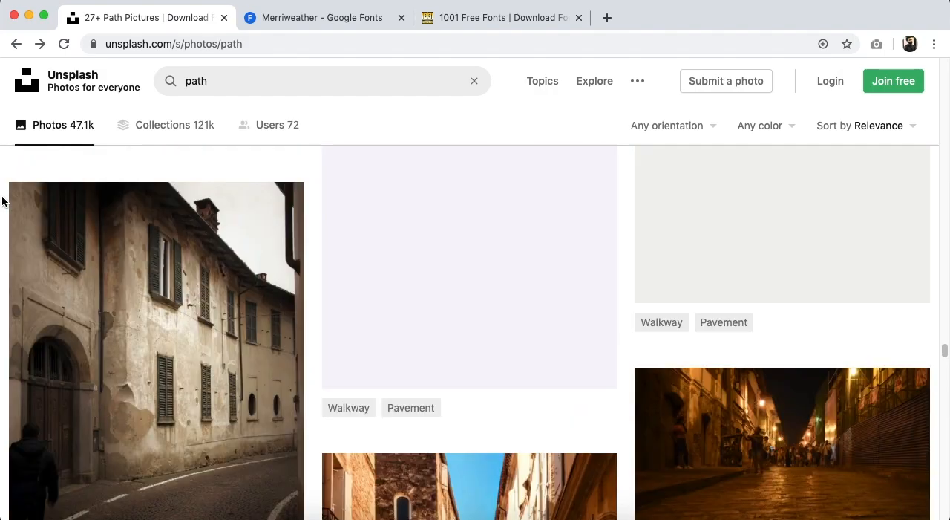
scroll(4, 200, "down", 15)
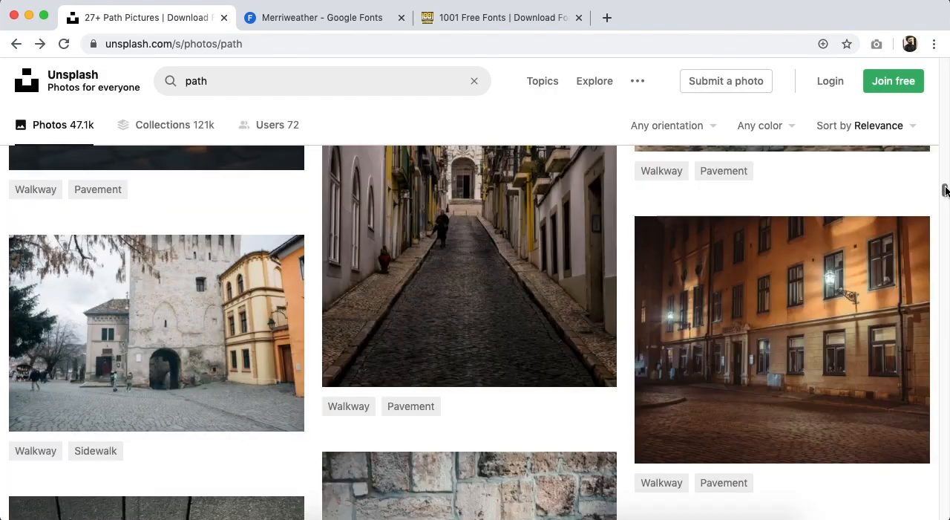
left_click_drag(945, 190, 945, 67)
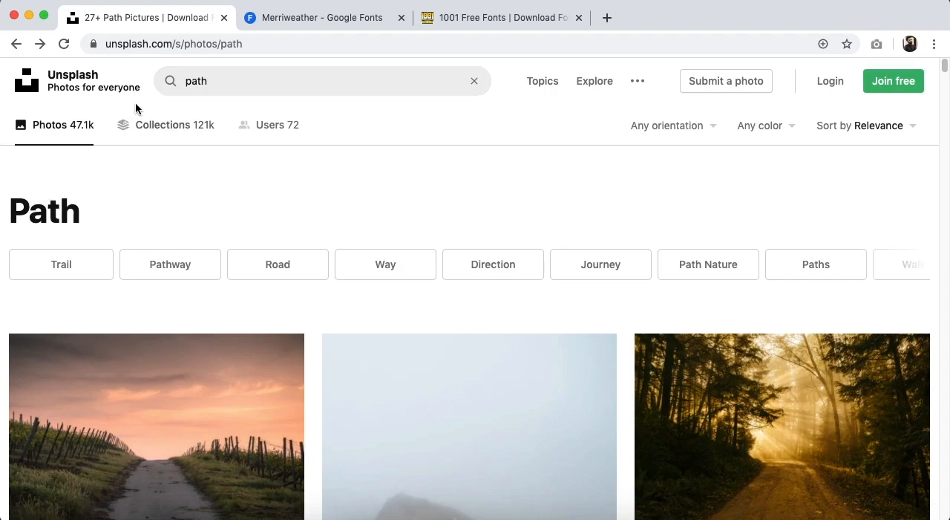
Go to the Unsplash home page and look through the COVID-19 topic's photos.
left_click(28, 88)
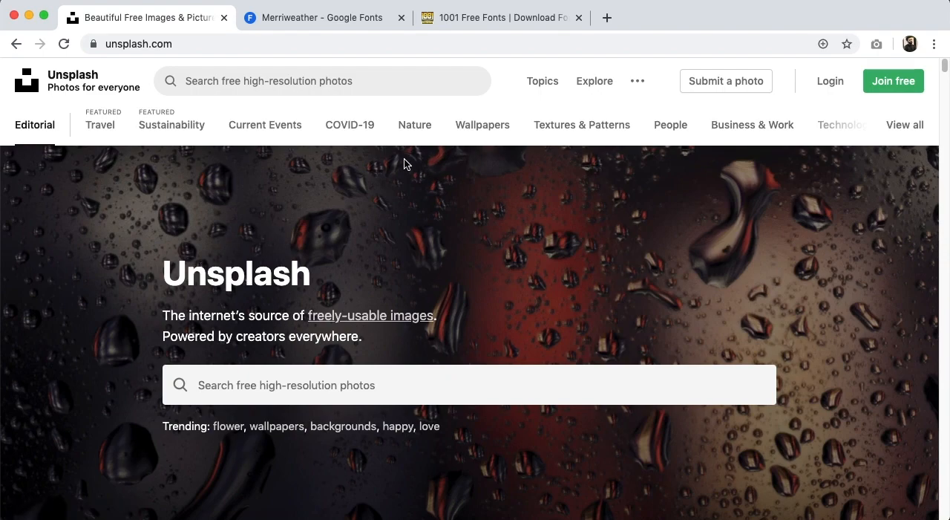
left_click(369, 130)
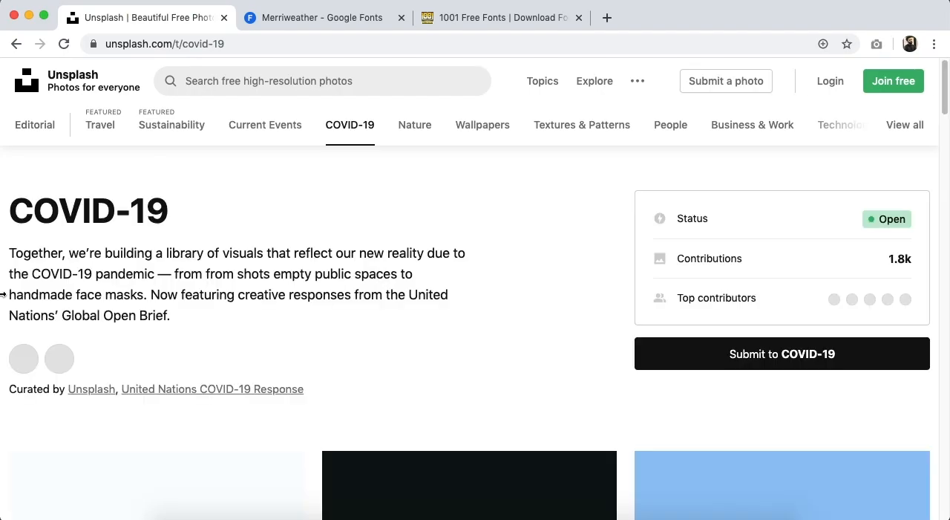
scroll(3, 297, "down", 10)
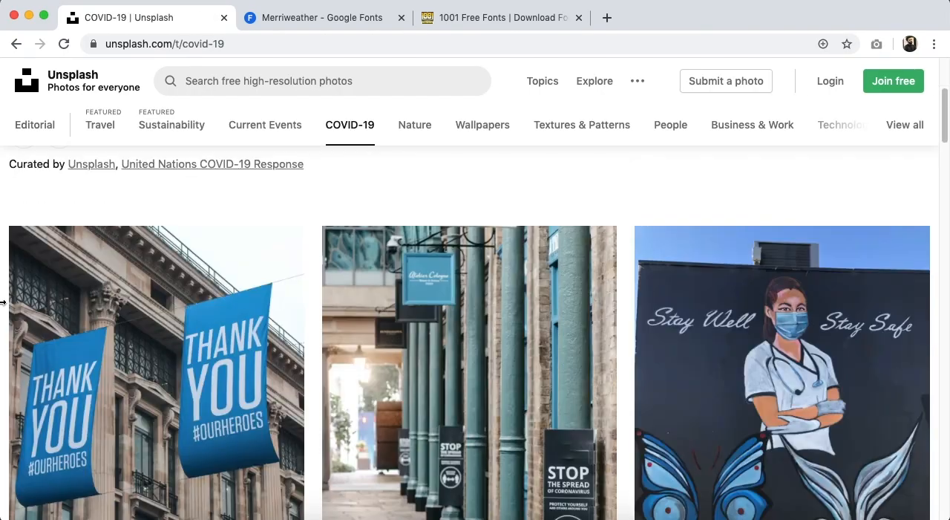
scroll(3, 302, "up", 10)
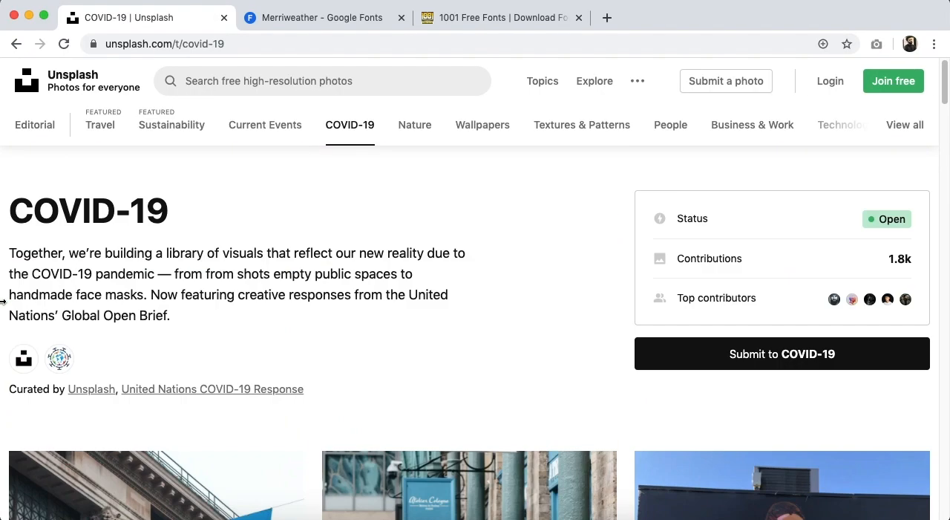
left_click(372, 87)
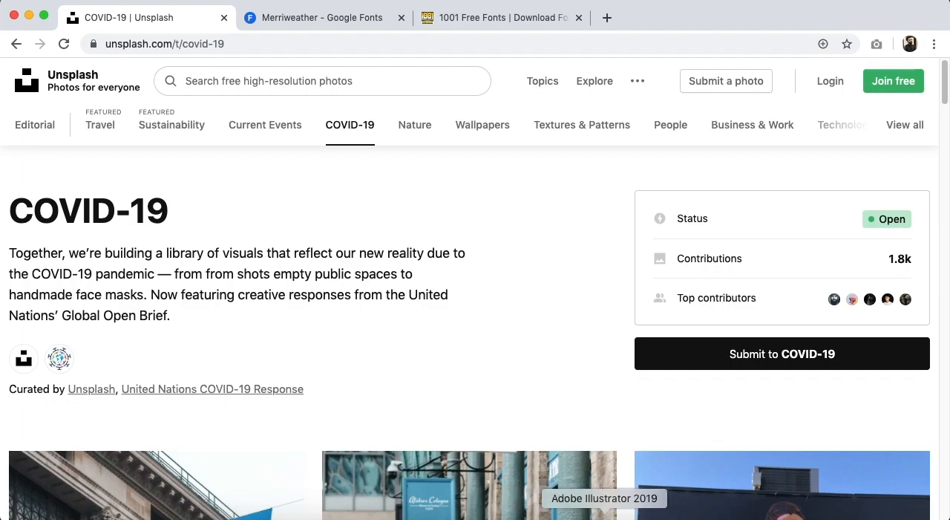
Switch back to Illustrator, open the Crash Course - Youtube folder in Finder, and reposition its window to reveal the artboard.
left_click(604, 511)
left_click(184, 511)
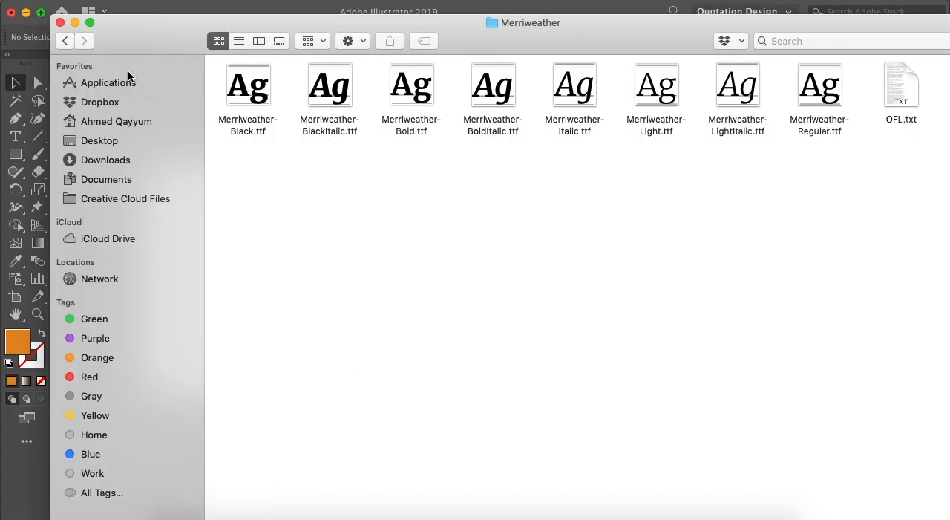
left_click(65, 41)
left_click_drag(223, 46, 235, 274)
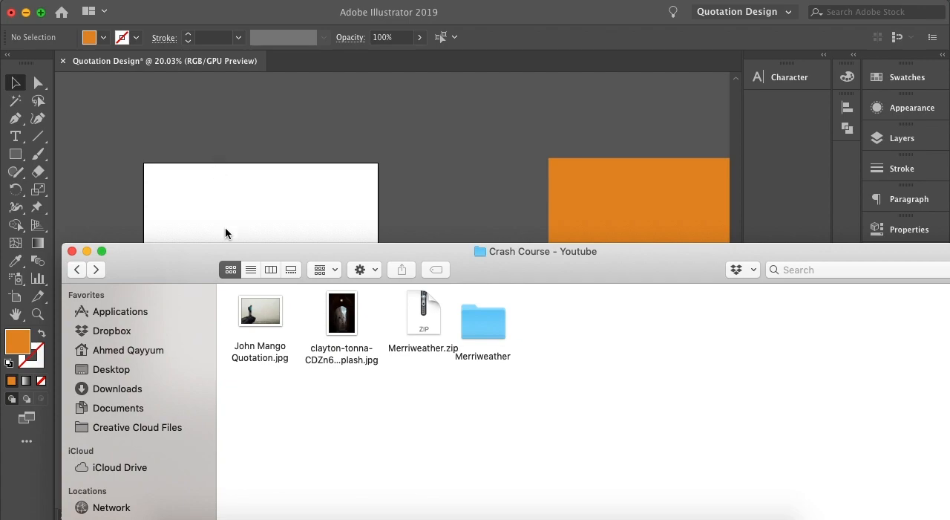
left_click_drag(156, 271, 395, 210)
mouse_move(577, 251)
left_mouse_down()
mouse_move(153, 330)
mouse_move(559, 232)
mouse_move(572, 245)
left_mouse_up()
left_click(162, 142)
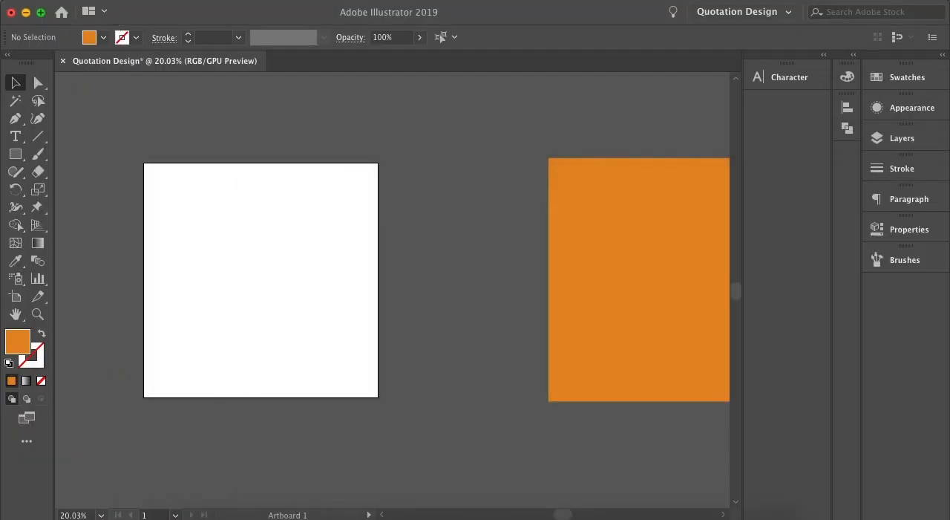
left_click(109, 1)
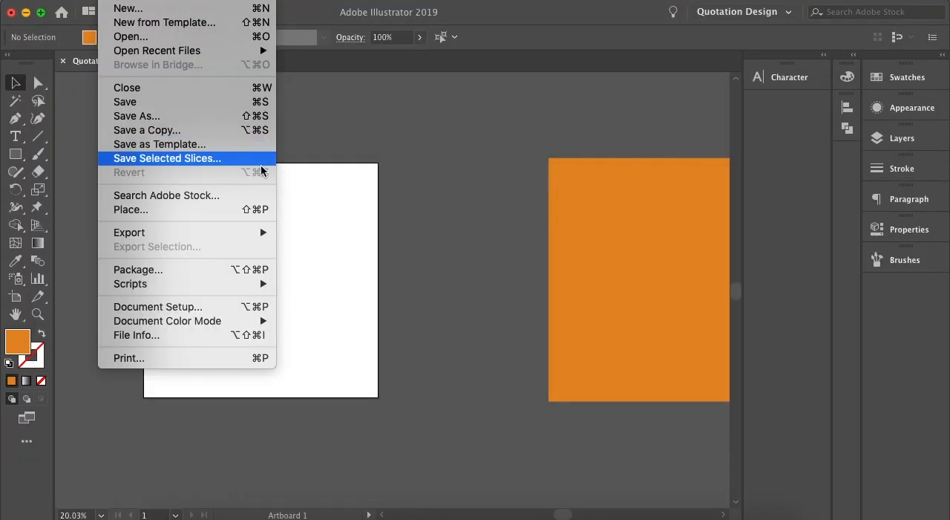
left_click(247, 210)
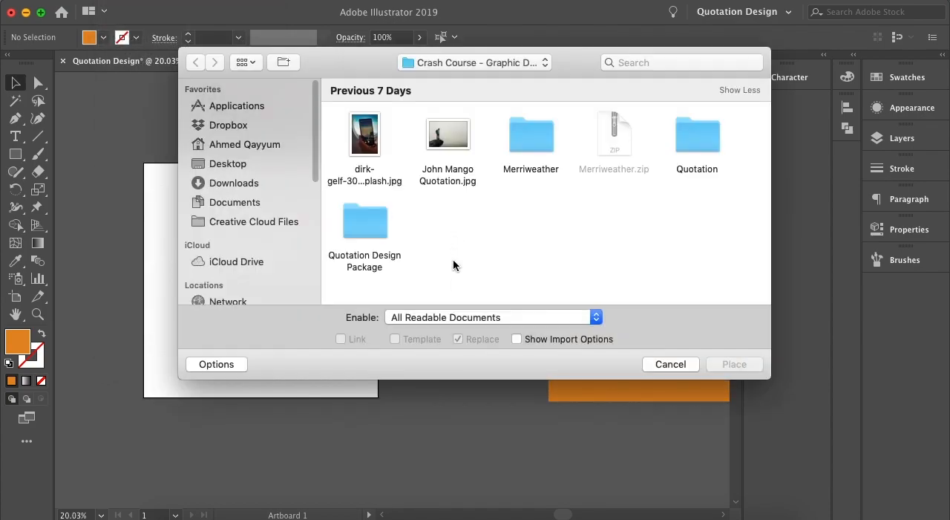
left_click(440, 145)
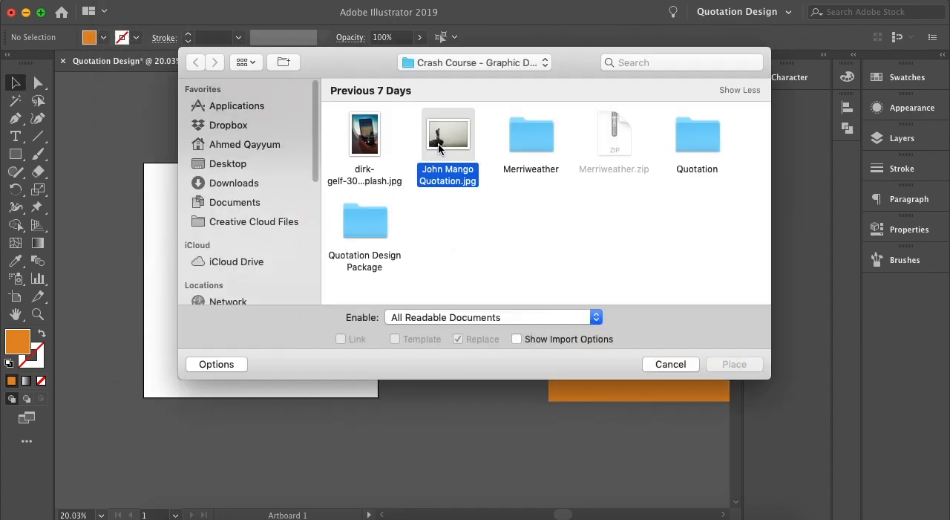
left_click(659, 362)
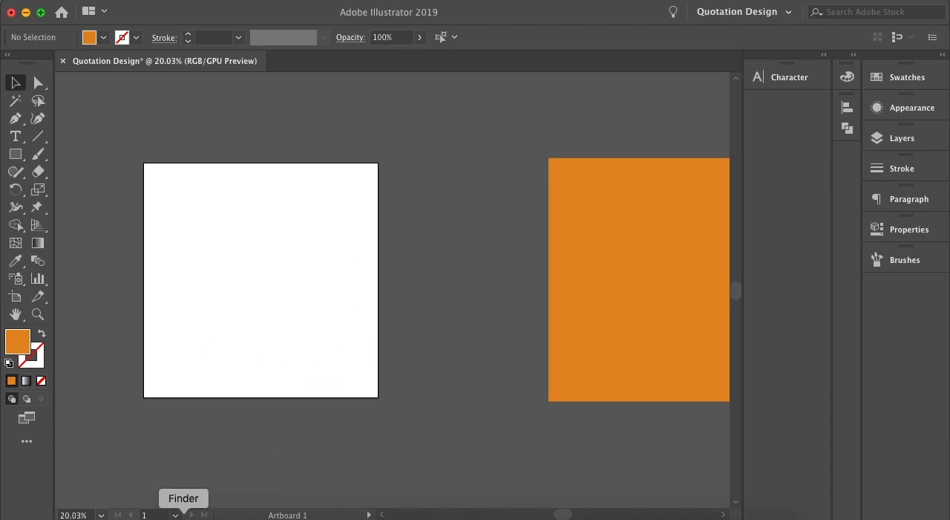
Bring the dark alley JPG from the Finder folder into the Illustrator document as a linked image.
left_click(185, 513)
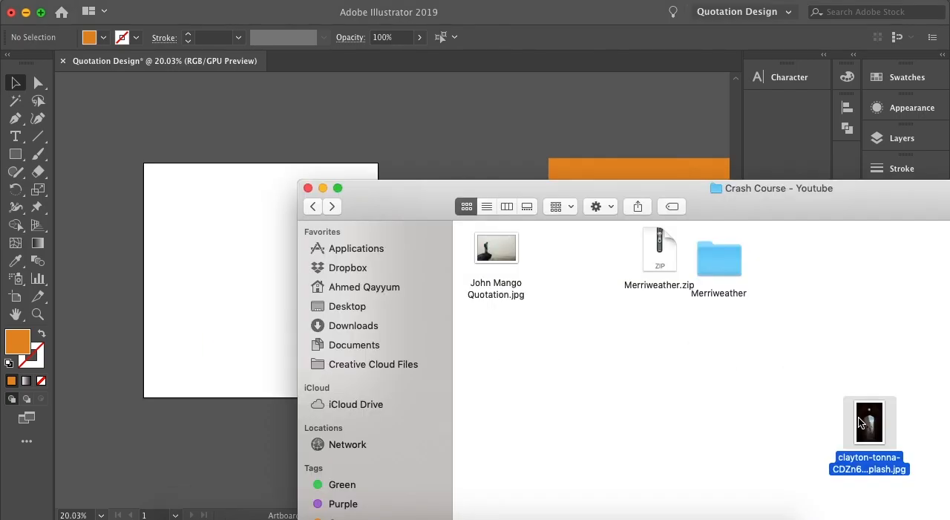
left_click_drag(869, 422, 215, 172)
left_click(535, 127)
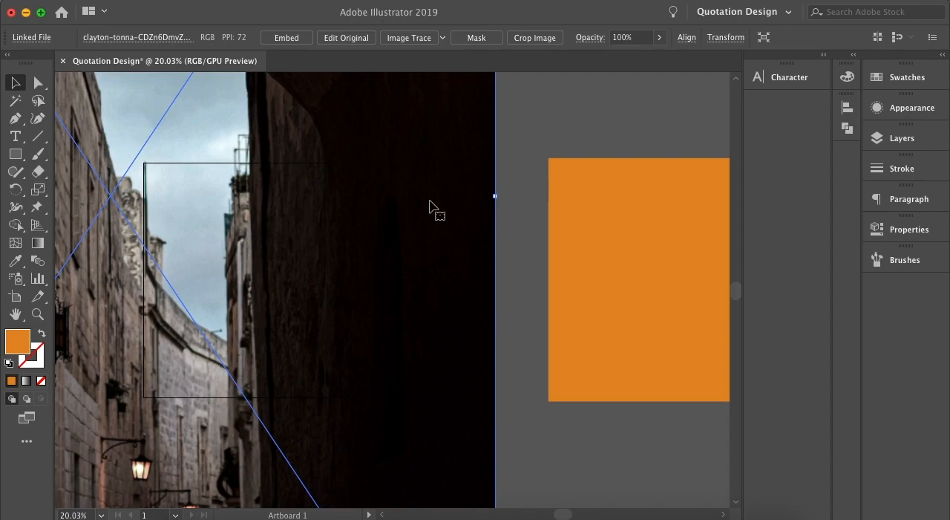
Try to shrink the alley photo by its upper corner without constraining its proportions, and undo each resize.
scroll(429, 206, "down", 5, "alt")
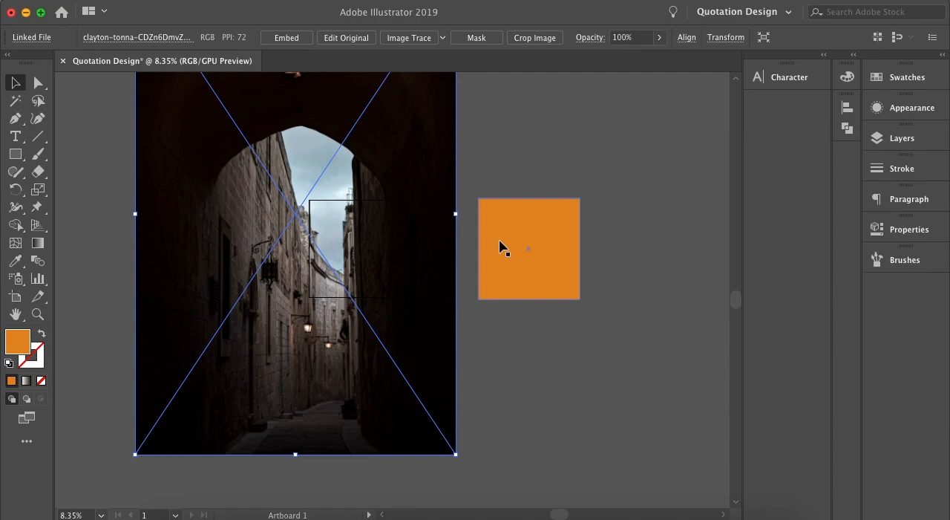
scroll(482, 248, "up", 5)
scroll(483, 247, "left", 1)
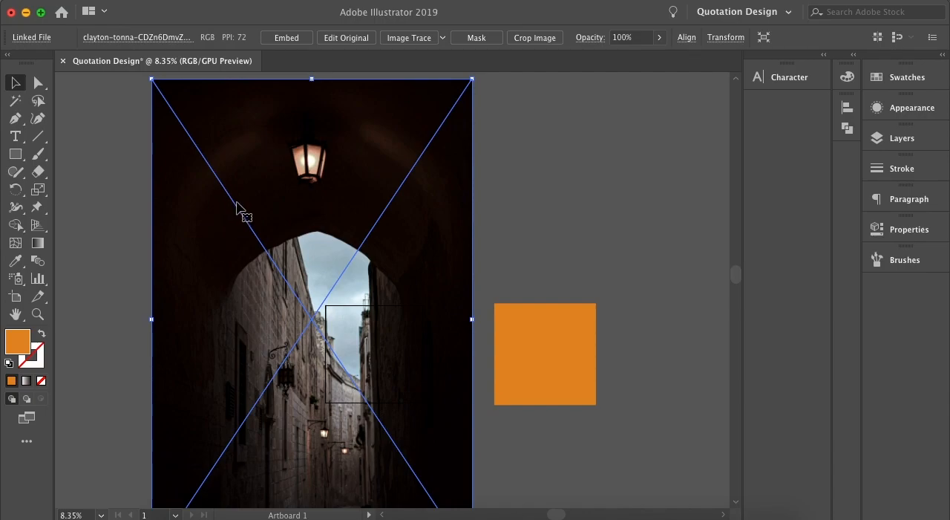
left_click_drag(151, 79, 354, 312)
key("super+z")
left_click_drag(154, 82, 312, 243)
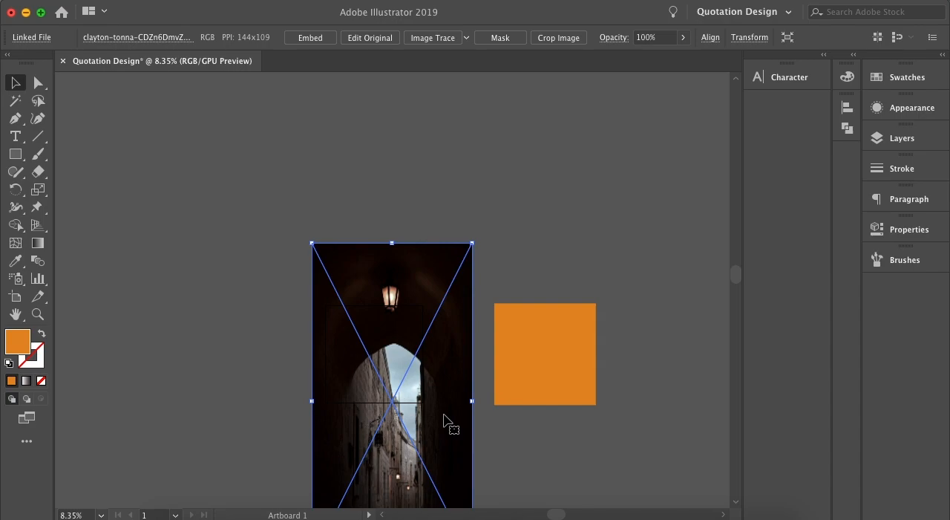
key("super+z")
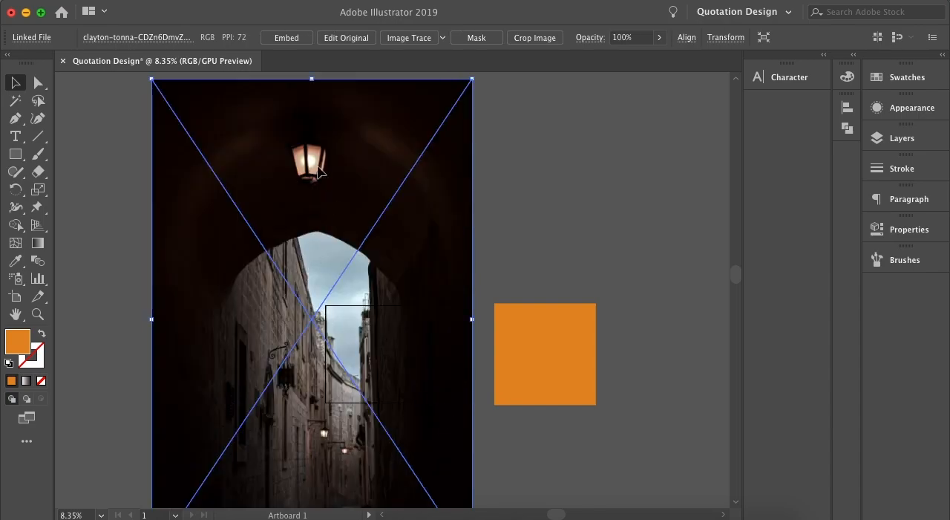
Scale the alley photo down proportionally and move it so its street and lamps cover the artboard.
left_click_drag(152, 79, 346, 371)
scroll(360, 265, "down", 5)
left_click_drag(433, 351, 388, 219)
scroll(389, 219, "up", 5)
scroll(401, 297, "up", 3)
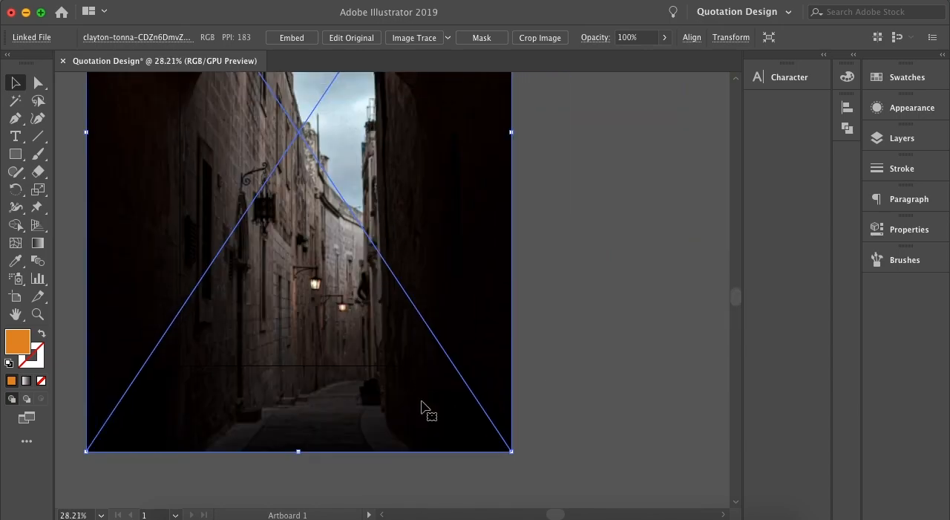
left_click_drag(434, 365, 462, 318)
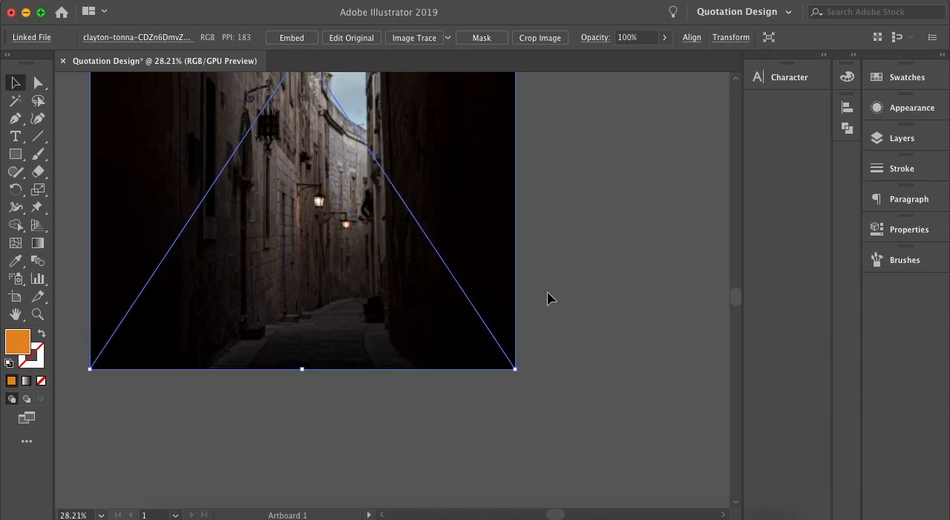
Scale the alley photo down slightly further from its upper-left corner, keeping its proportions, and deselect it.
scroll(546, 286, "up", 10)
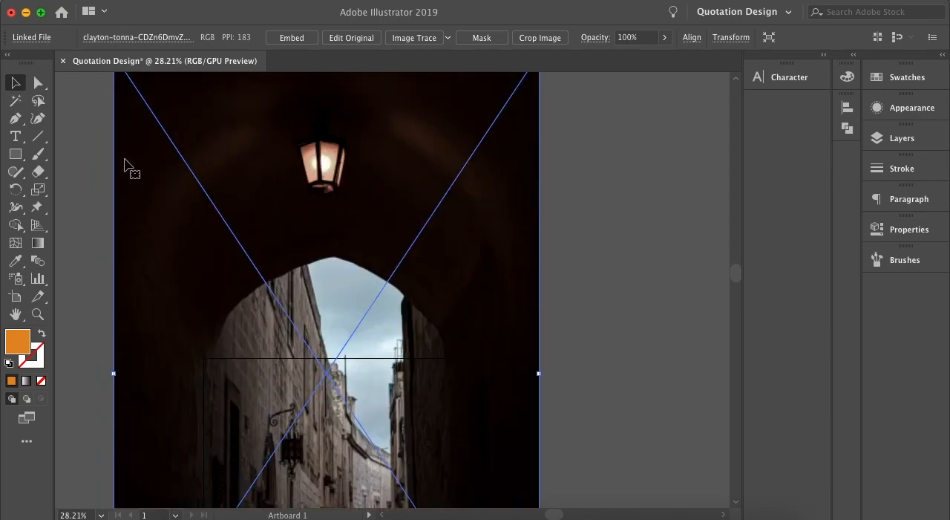
scroll(131, 164, "down", 4)
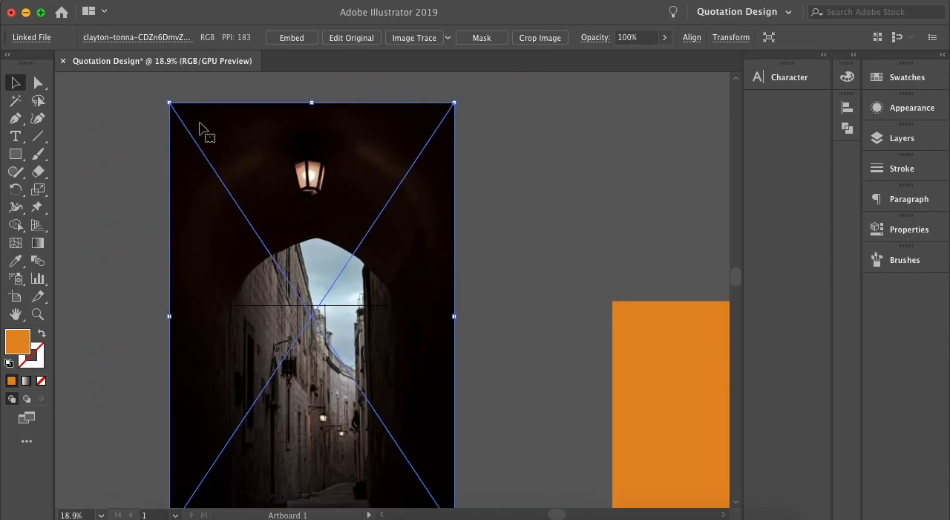
left_click_drag(174, 103, 117, 129)
left_click(480, 313)
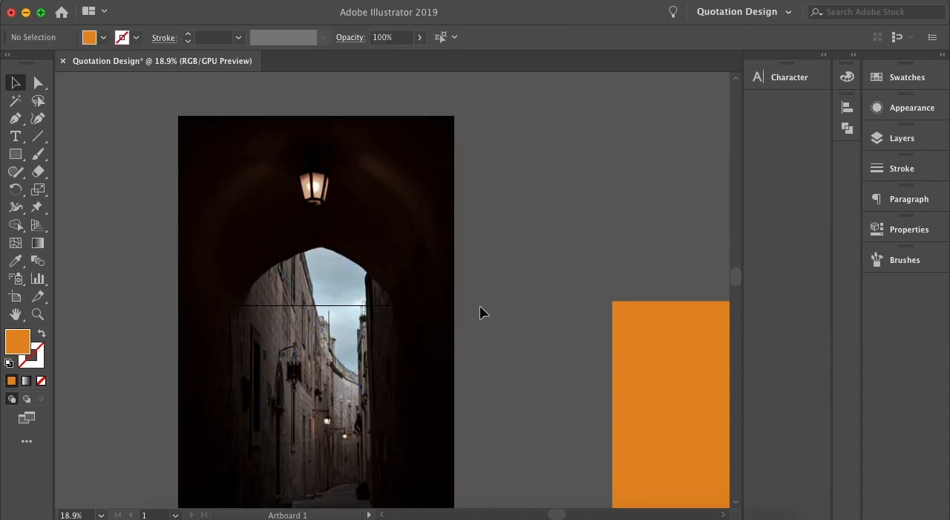
Move the linked alley photo below the quote and author text in the layer order, directly above the orange rectangle, and deselect it.
scroll(478, 293, "down", 4)
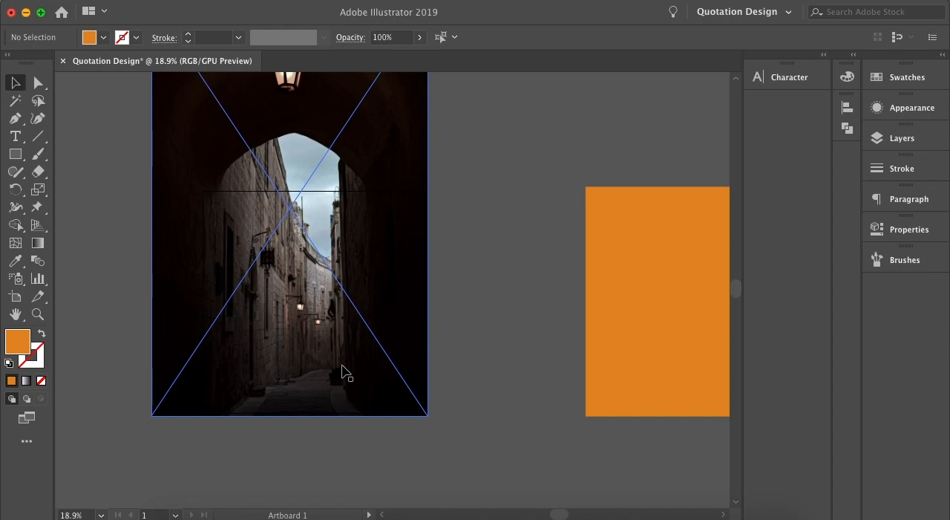
left_click(398, 284)
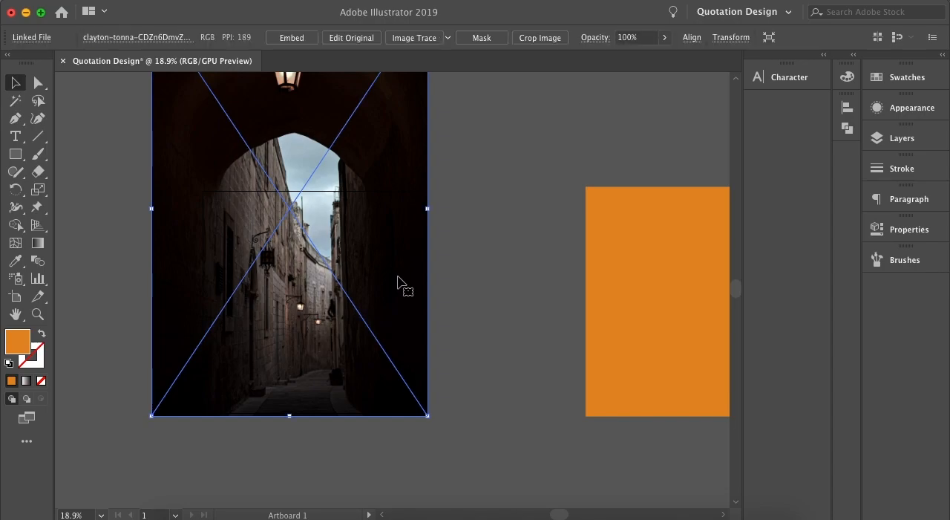
left_click(899, 141)
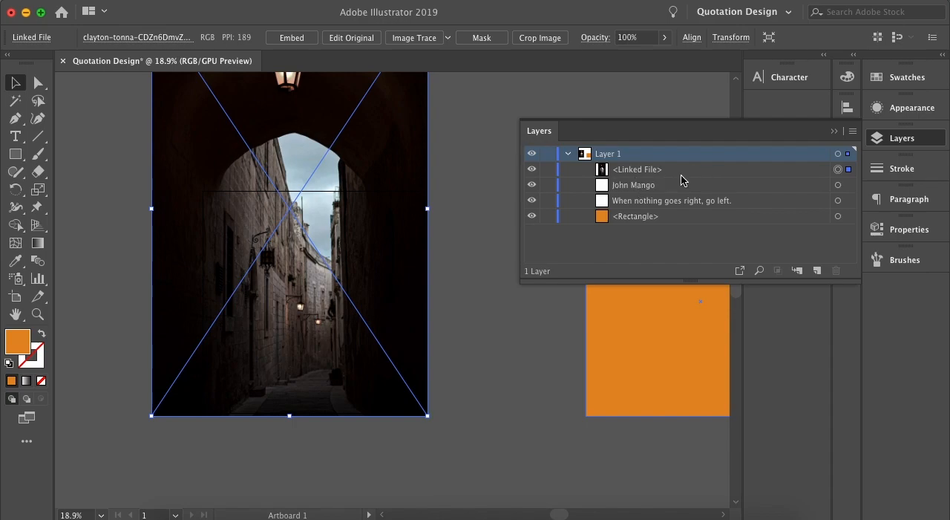
left_click(621, 172)
left_click_drag(621, 172, 616, 204)
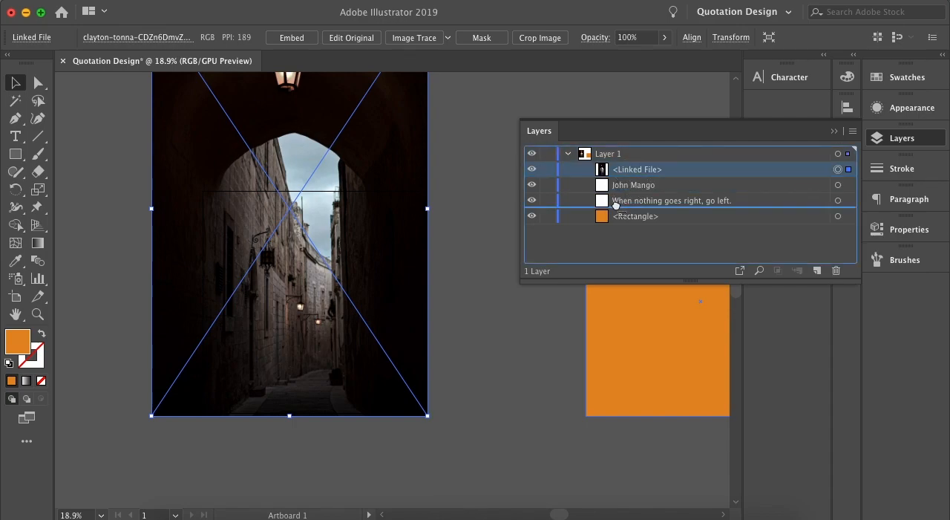
left_click_drag(616, 204, 619, 207)
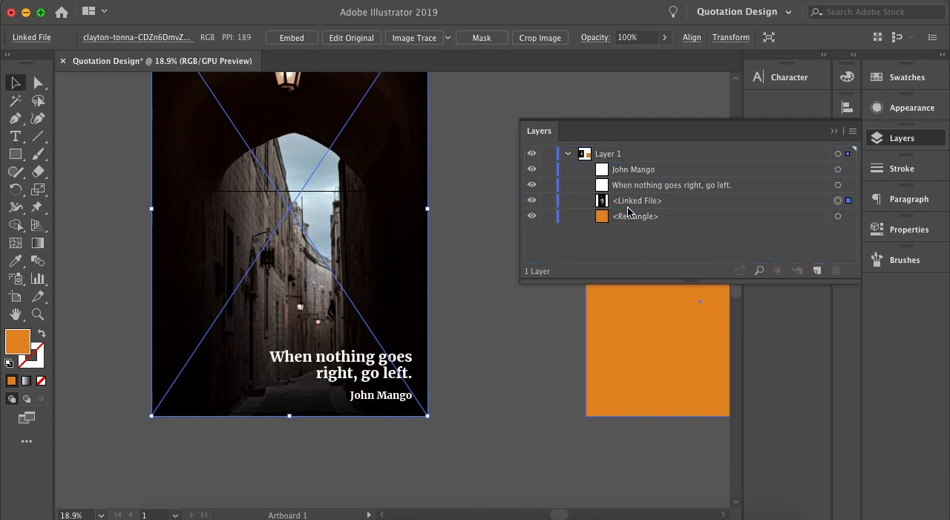
left_click(479, 300)
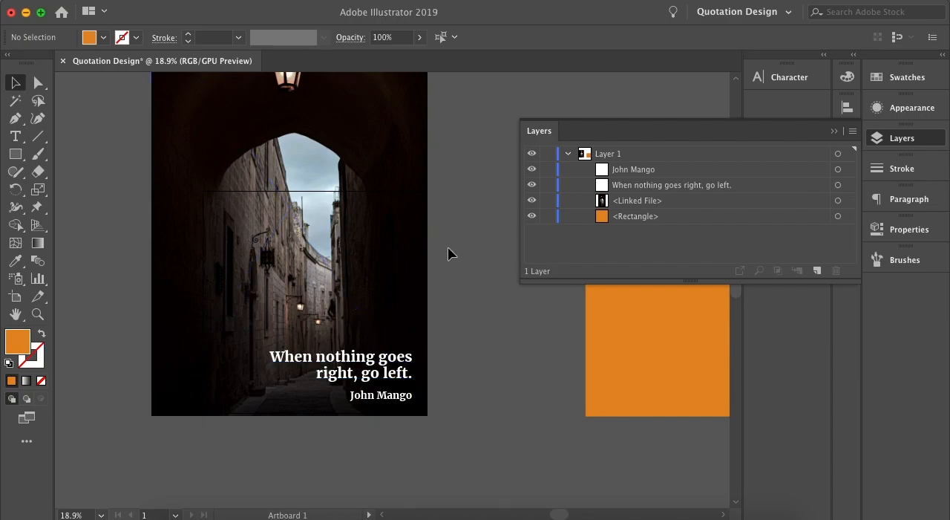
Reflect the alley photo across the vertical axis and deselect it.
left_click(304, 242)
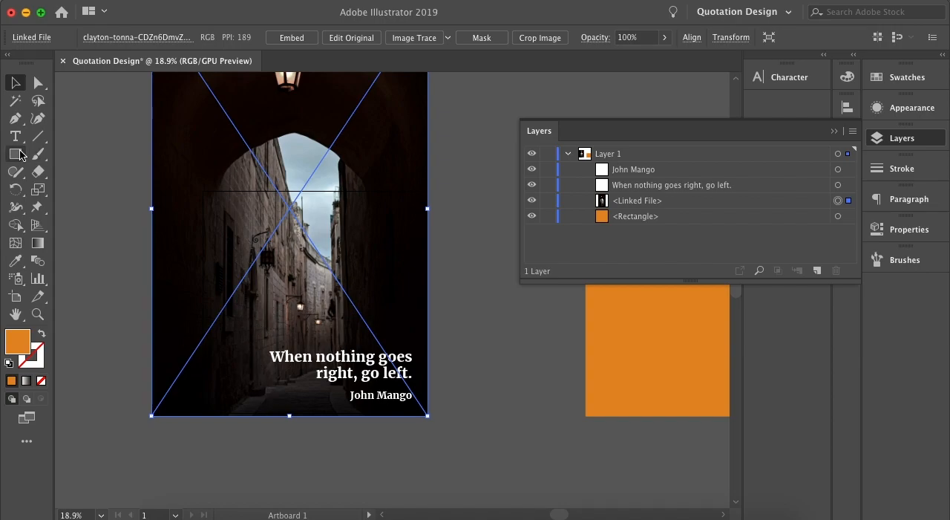
right_click(351, 236)
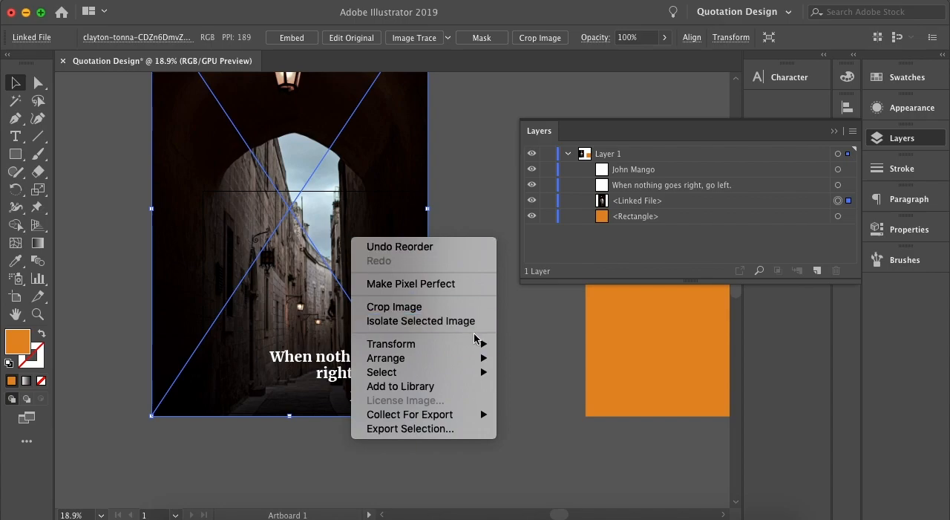
mouse_move(483, 343)
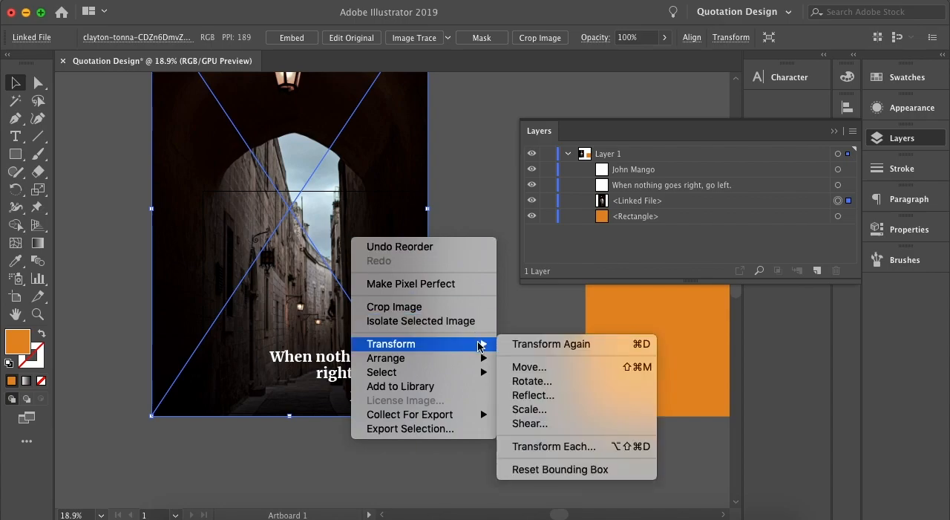
left_click(537, 397)
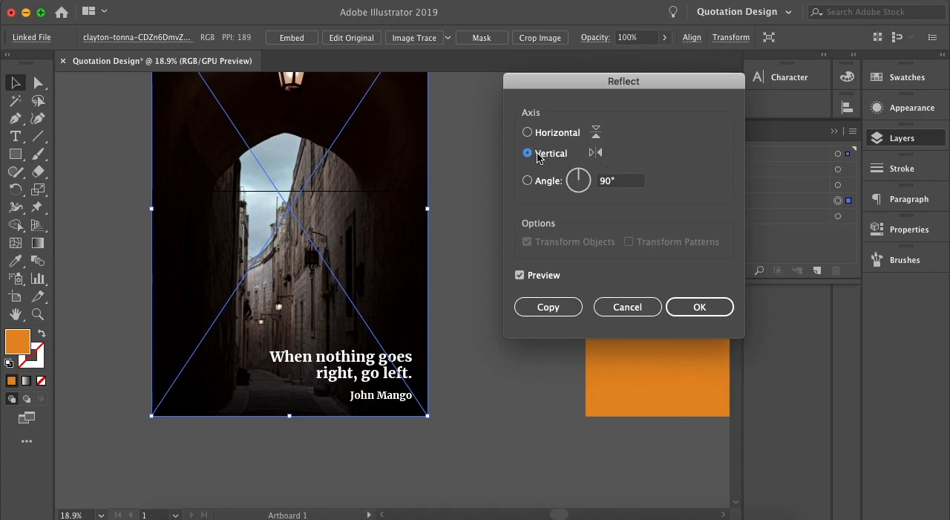
left_click(699, 306)
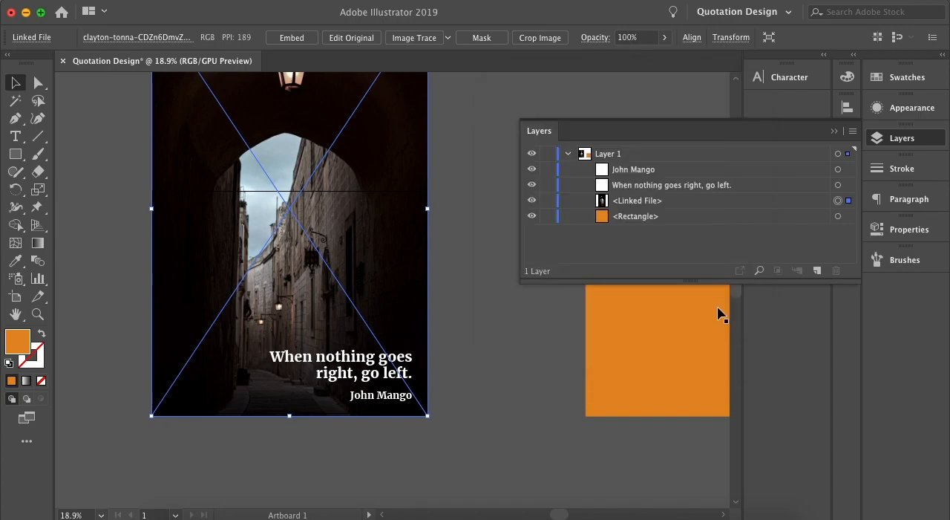
left_click(485, 357)
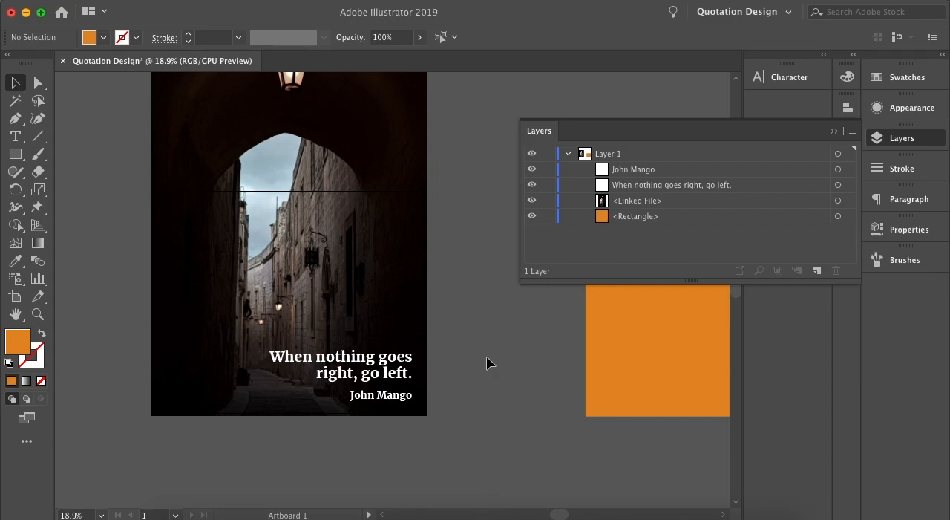
Enlarge the alley photo slightly from its upper-left corner, keeping its proportions, then deselect it and collapse the layer list.
scroll(486, 356, "up", 3)
scroll(486, 356, "left", 1)
left_click(303, 239)
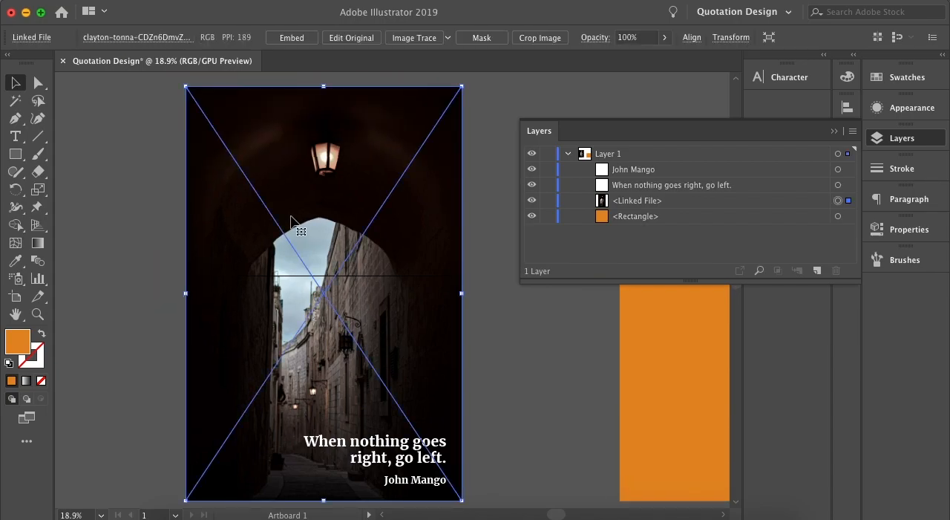
scroll(291, 220, "down", 3)
left_click_drag(228, 139, 209, 119)
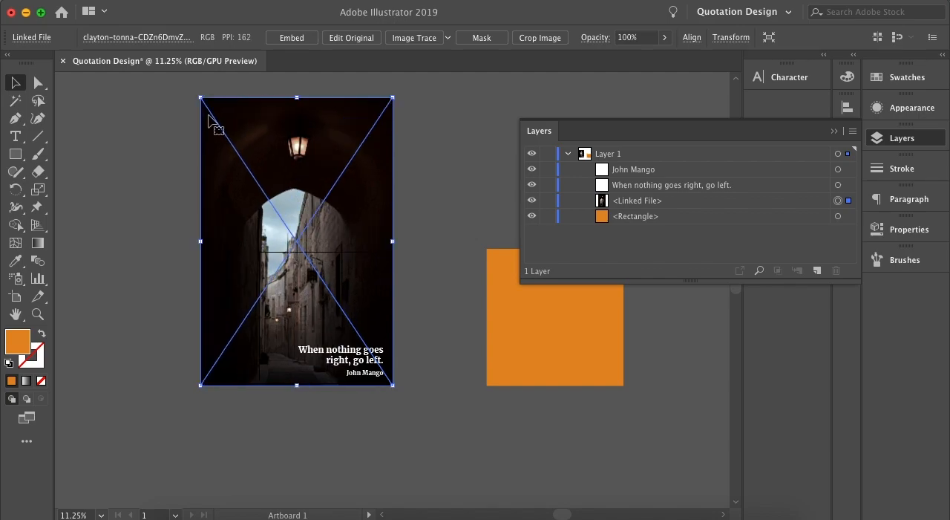
left_click(442, 267)
scroll(404, 351, "up", 3)
scroll(419, 344, "left", 2)
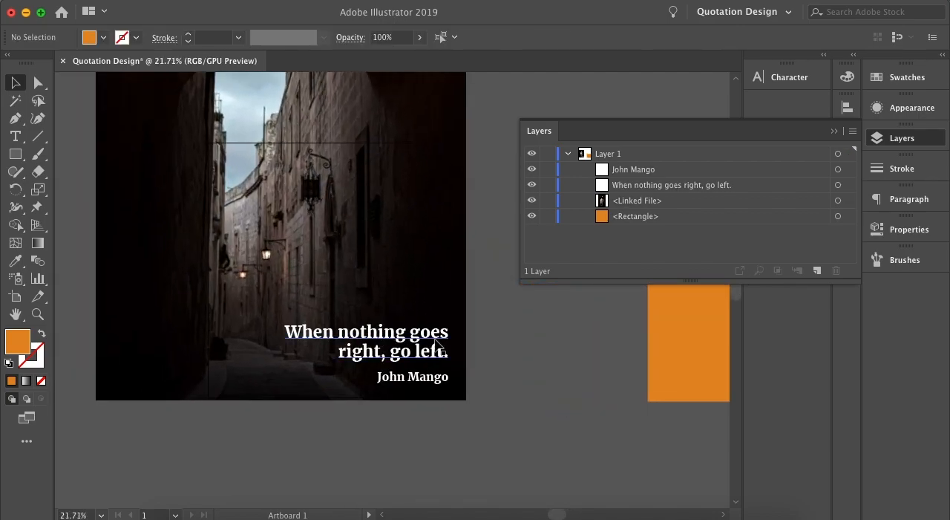
scroll(460, 337, "left", 1)
left_click(833, 131)
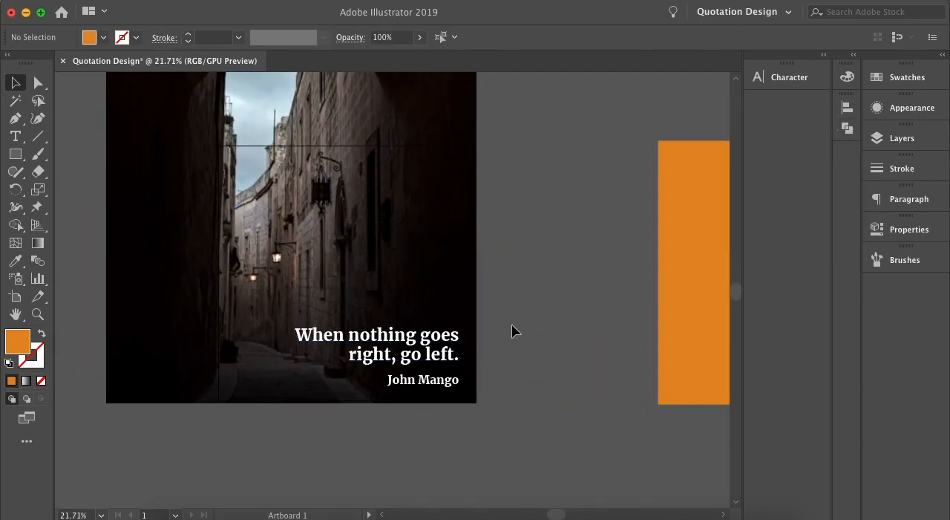
Recolour the author name with a peach tone sampled from the glowing street lamp using the Eyedropper, and deselect it.
left_click(449, 383)
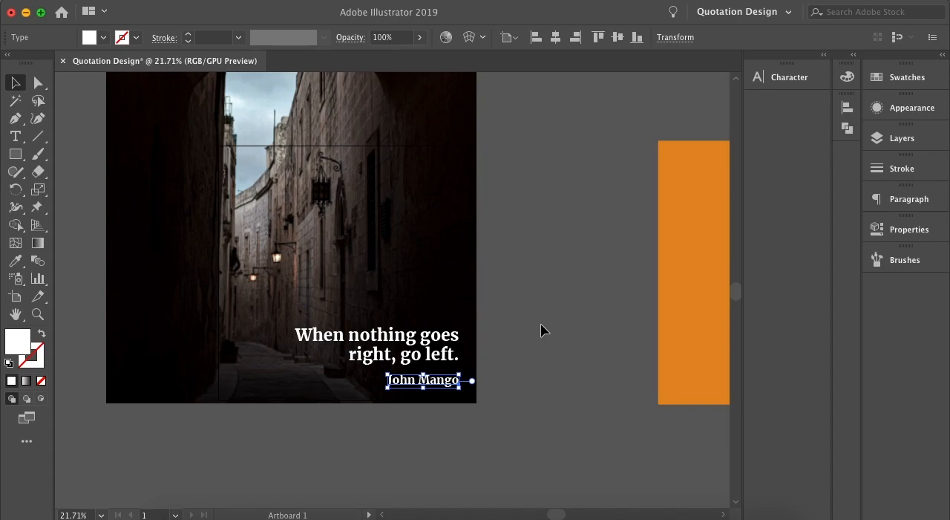
scroll(322, 274, "up", 3)
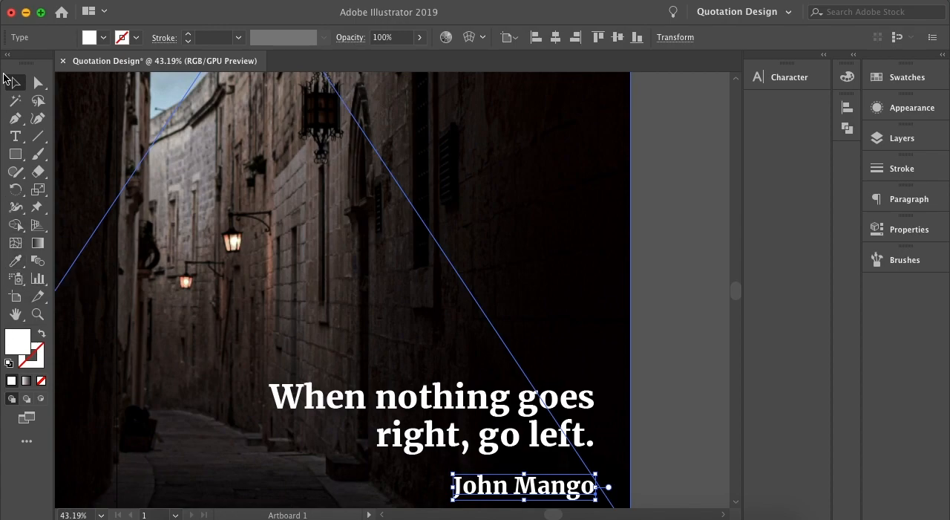
left_click(14, 264)
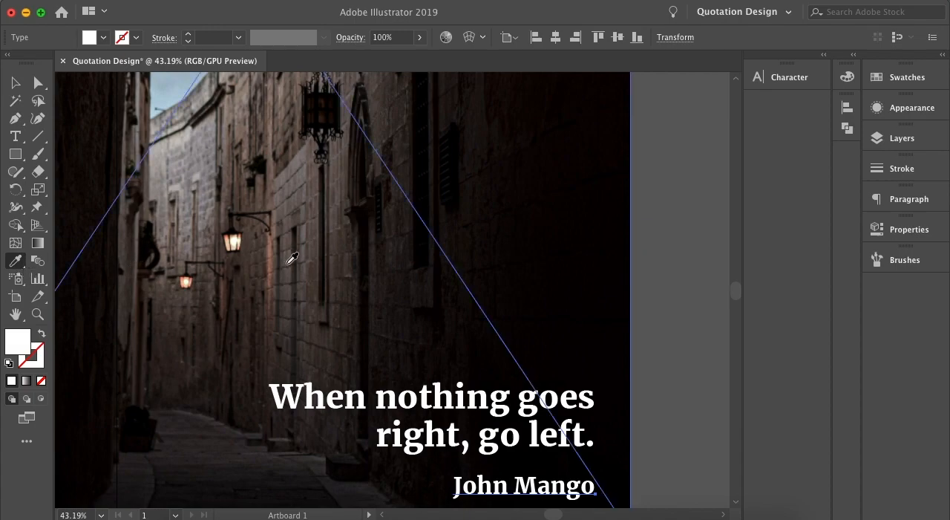
scroll(235, 233, "up", 5)
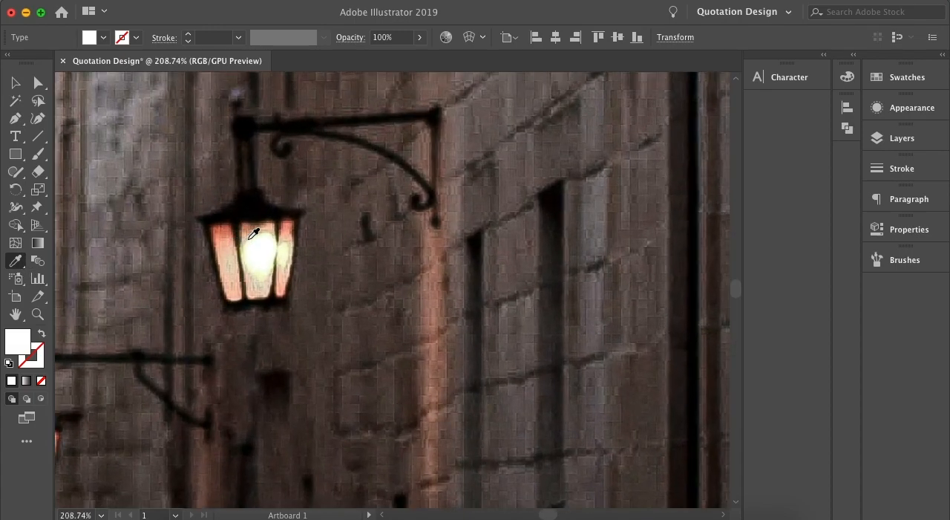
left_click(250, 230)
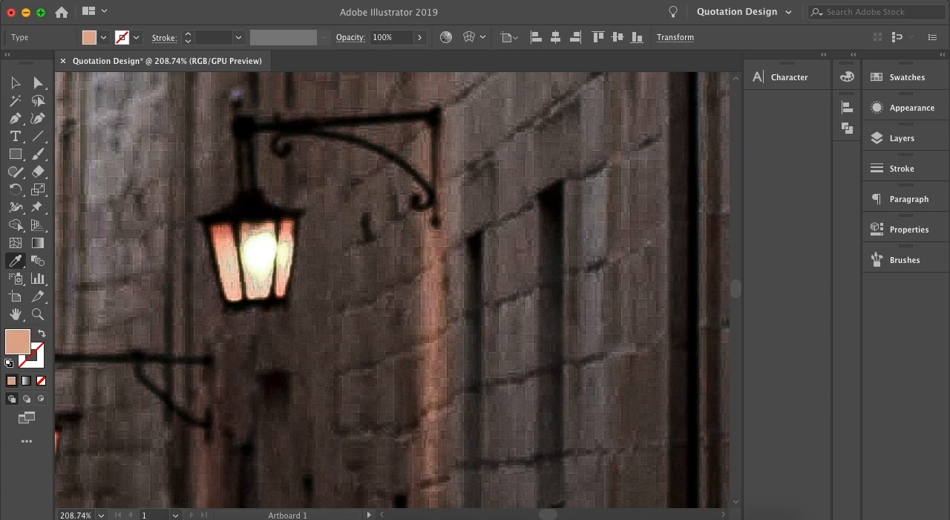
scroll(248, 239, "up", 3)
scroll(261, 202, "up", 6)
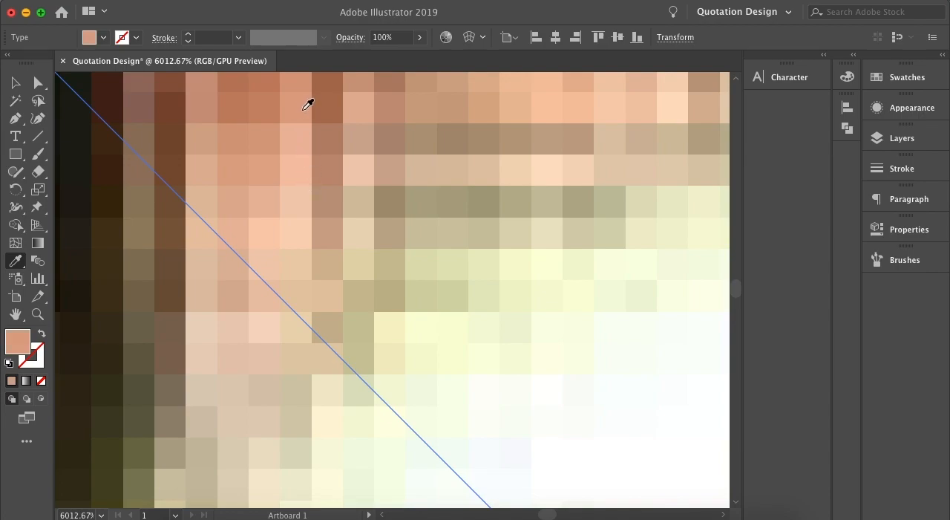
scroll(371, 190, "down", 20)
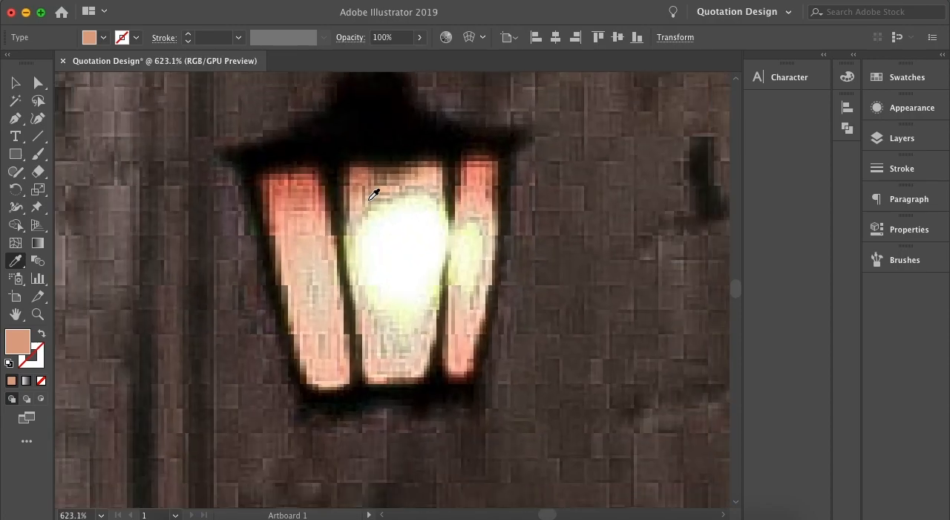
scroll(511, 243, "up", 5)
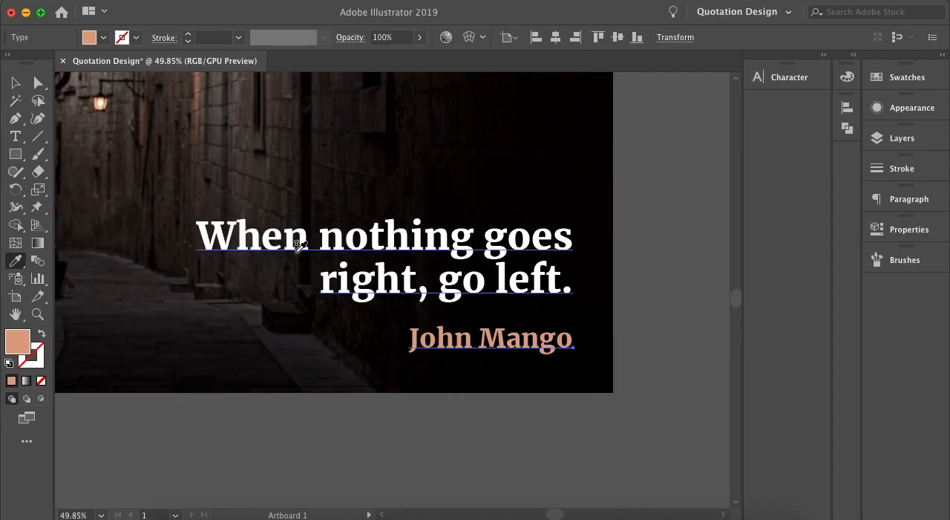
key("v")
left_click(659, 256)
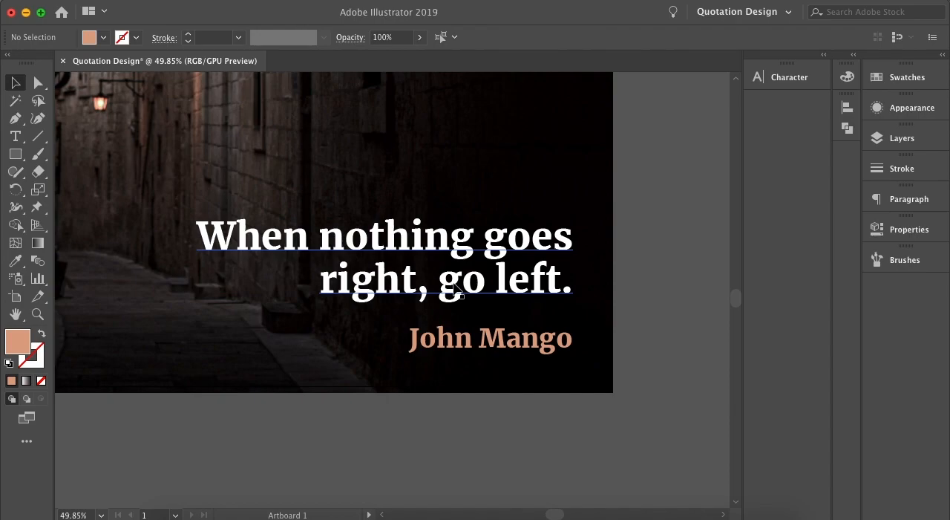
Try to apply the author name's peach colour to the quote text with the Eyedropper, undo it and deselect the quote.
left_click(455, 291)
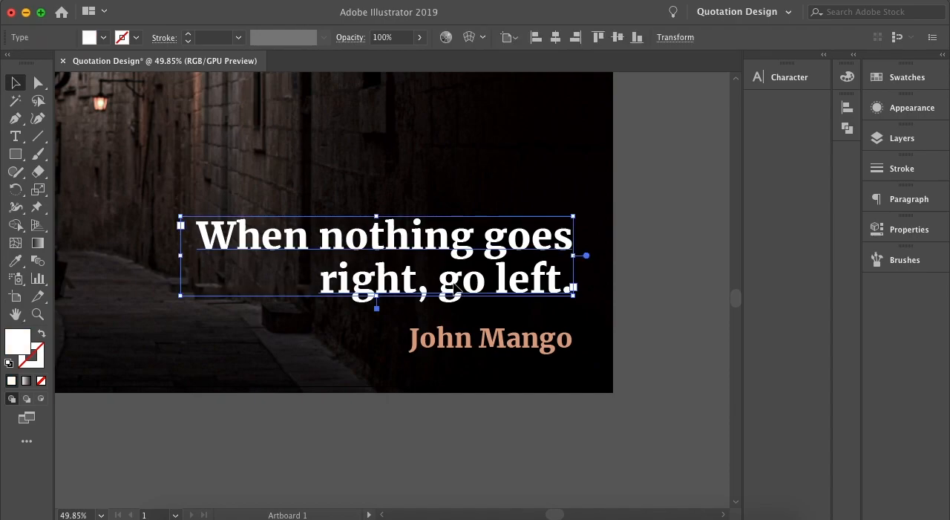
left_click(16, 260)
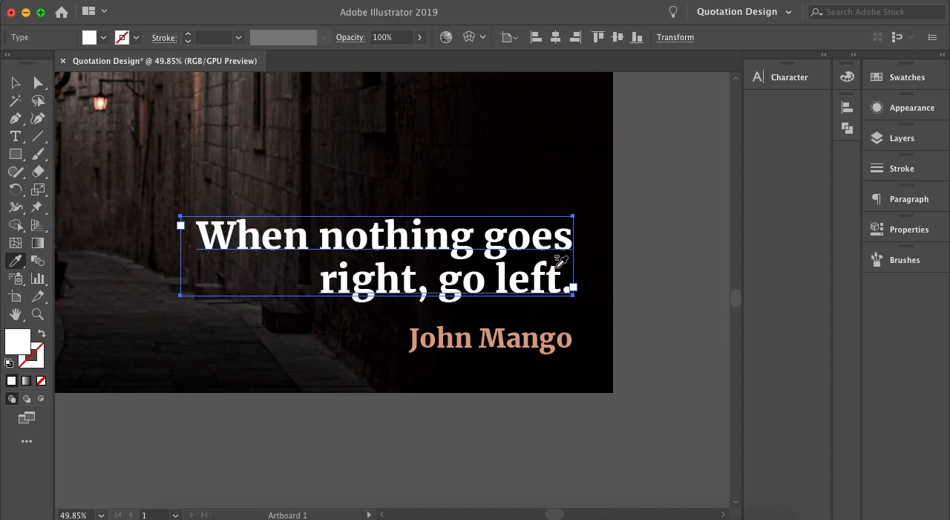
left_click(540, 334)
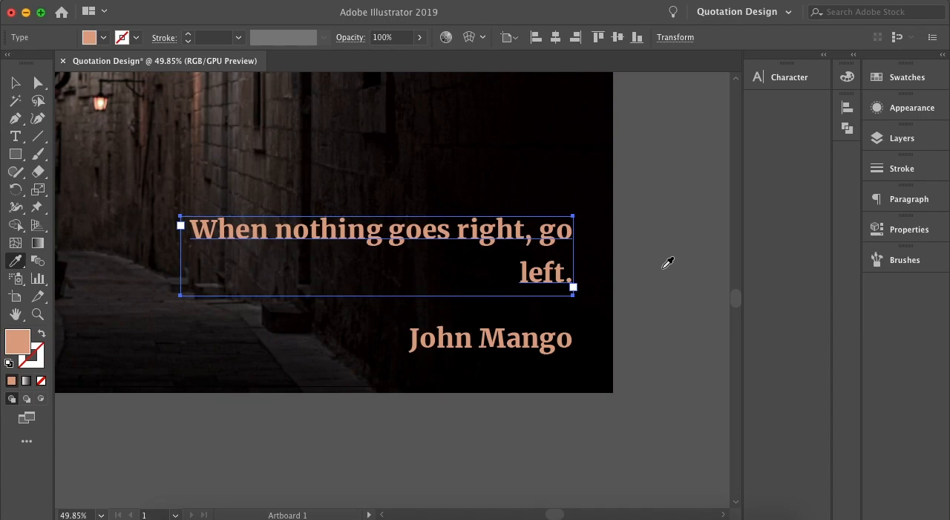
key("super+z")
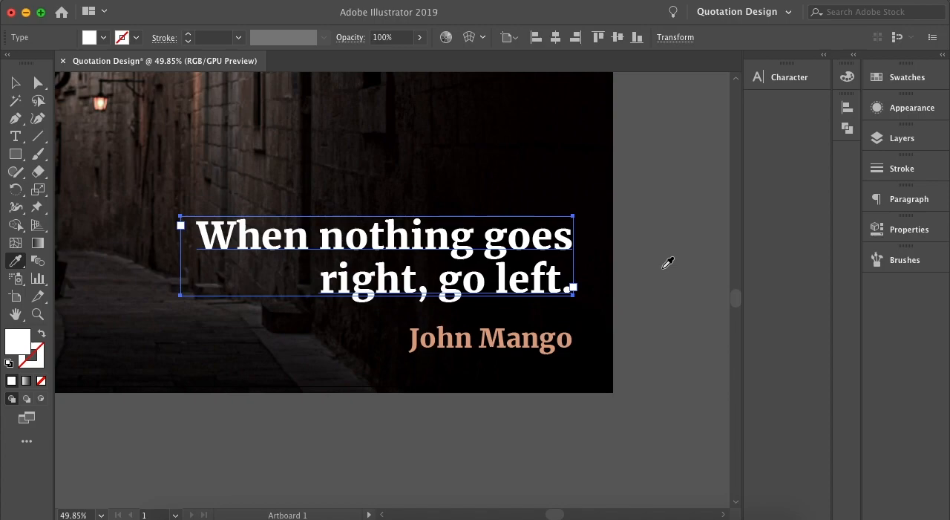
key("v")
left_click(663, 188)
Start exporting the quotation design in PNG format to the Crash Course - Youtube folder.
key("super+0")
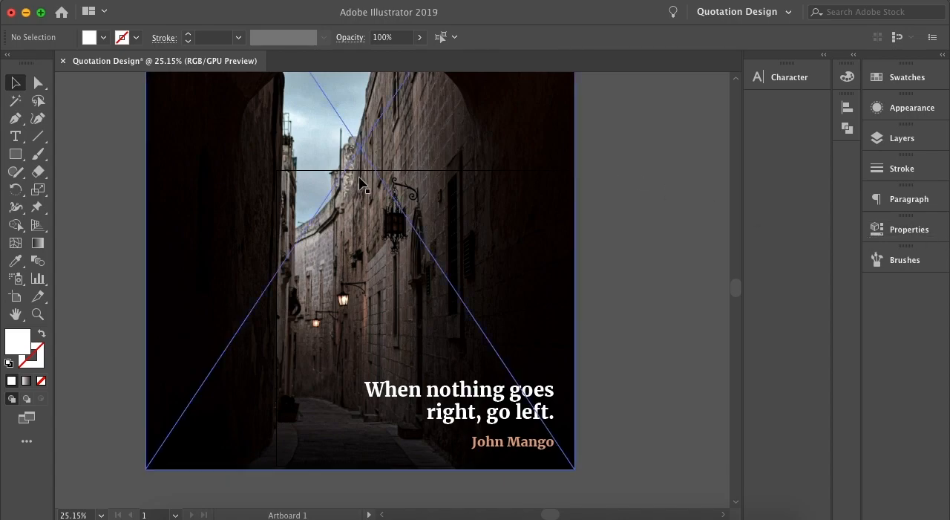
left_click(110, 1)
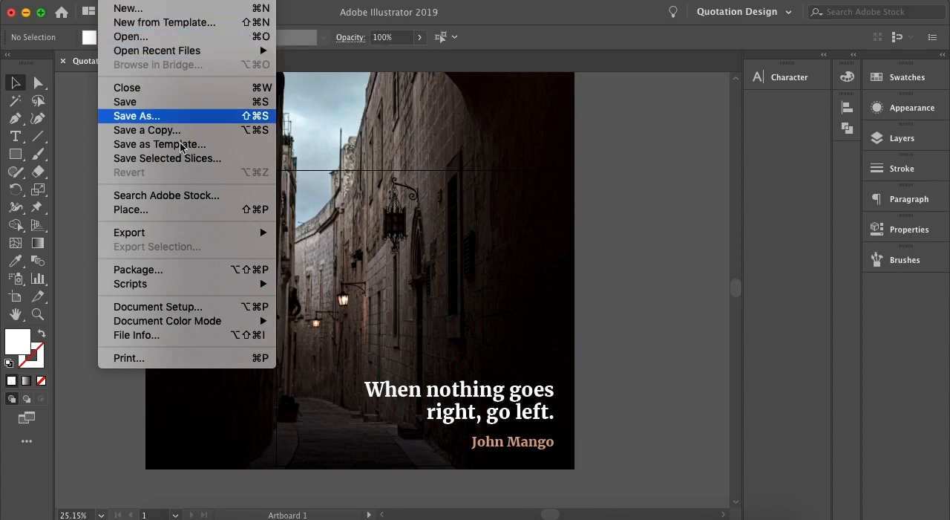
mouse_move(208, 233)
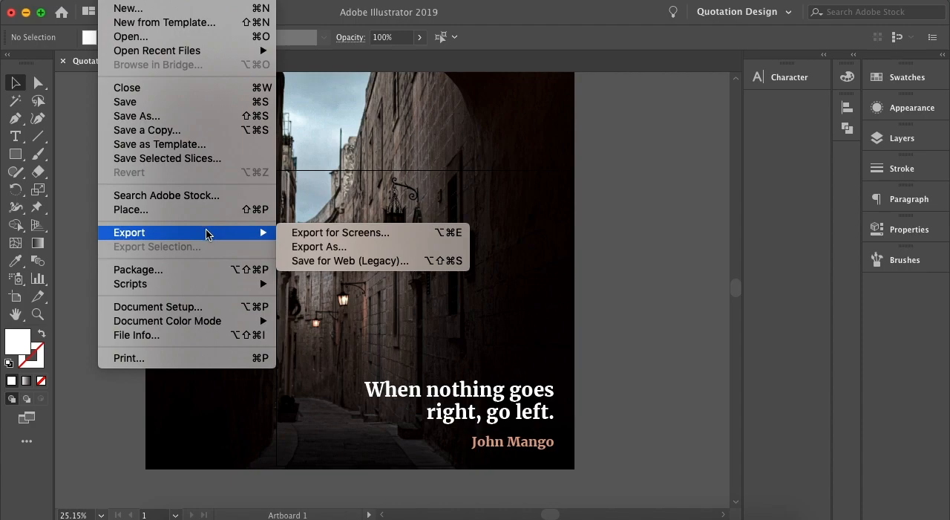
left_click(324, 246)
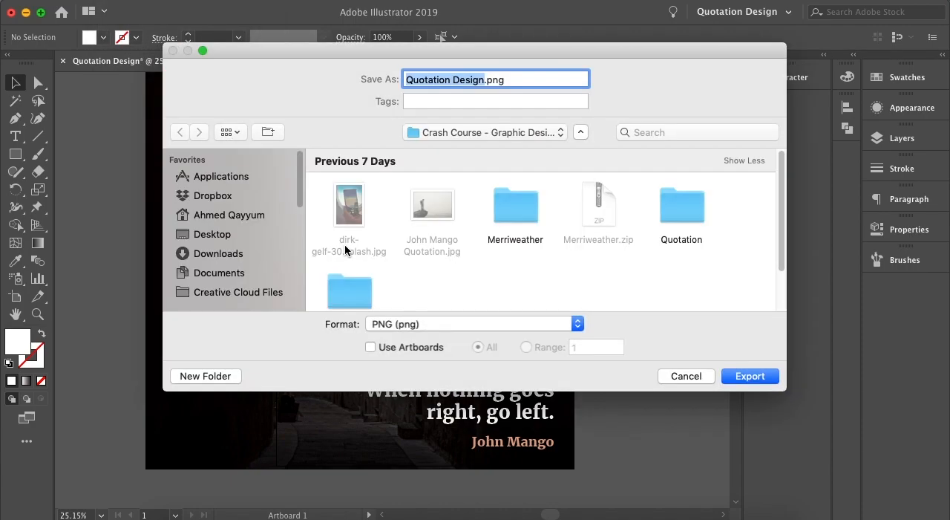
left_click(507, 133)
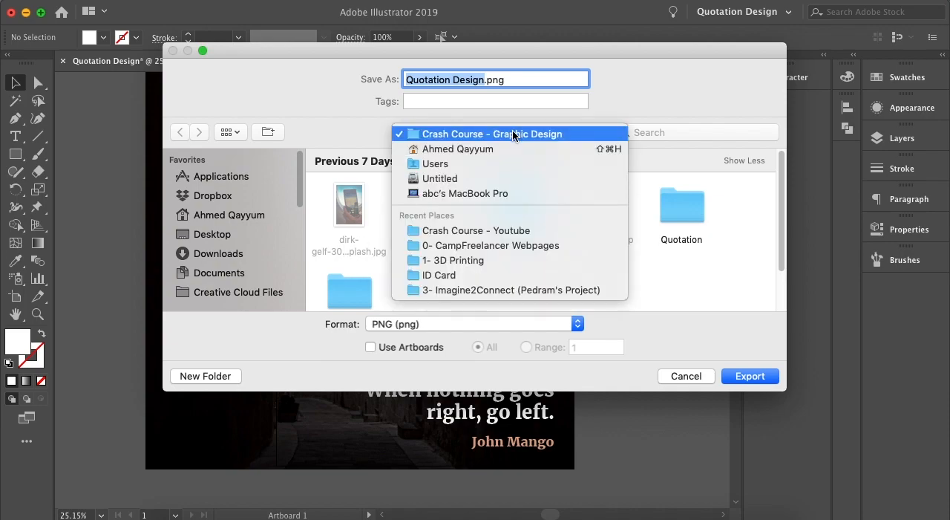
left_click(455, 231)
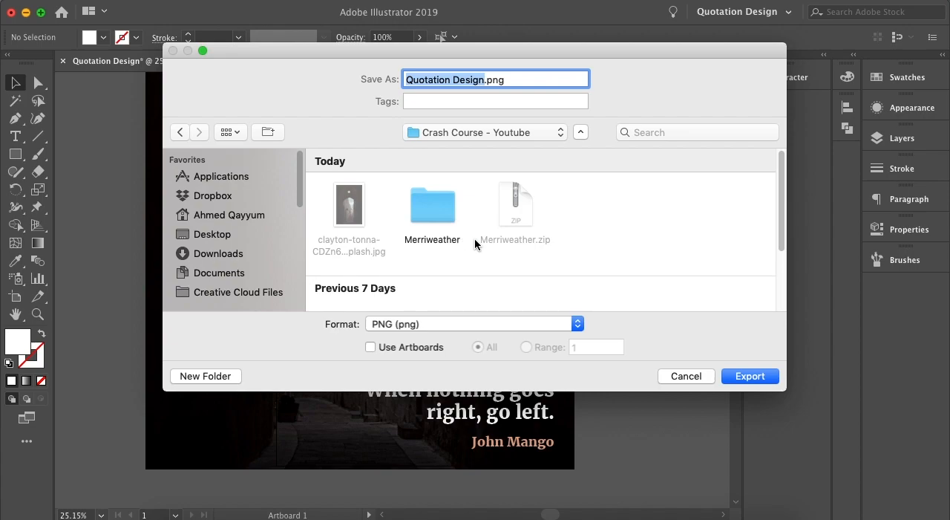
scroll(474, 237, "down", 3)
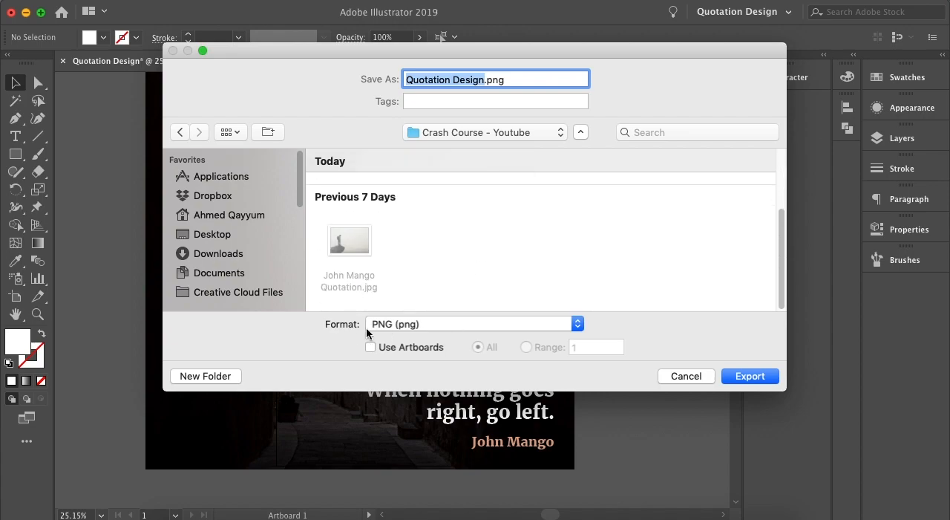
left_click(576, 325)
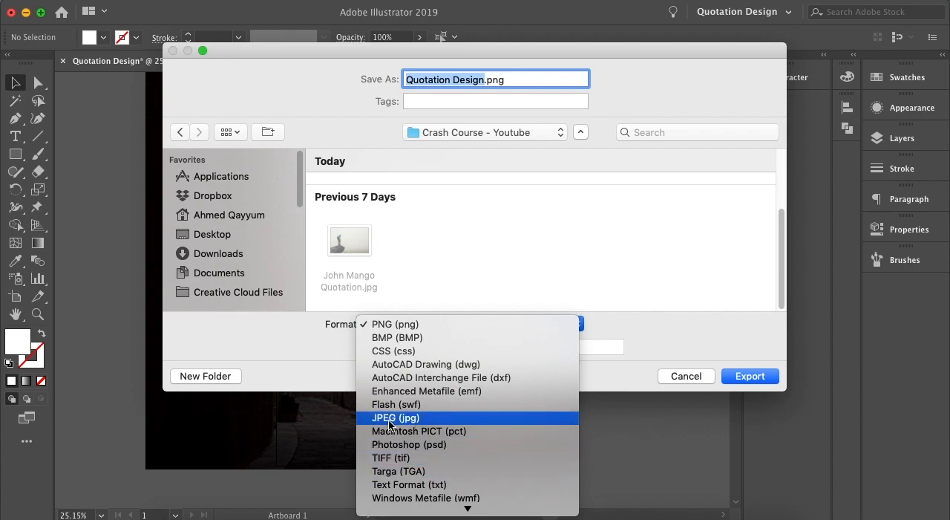
left_click(651, 339)
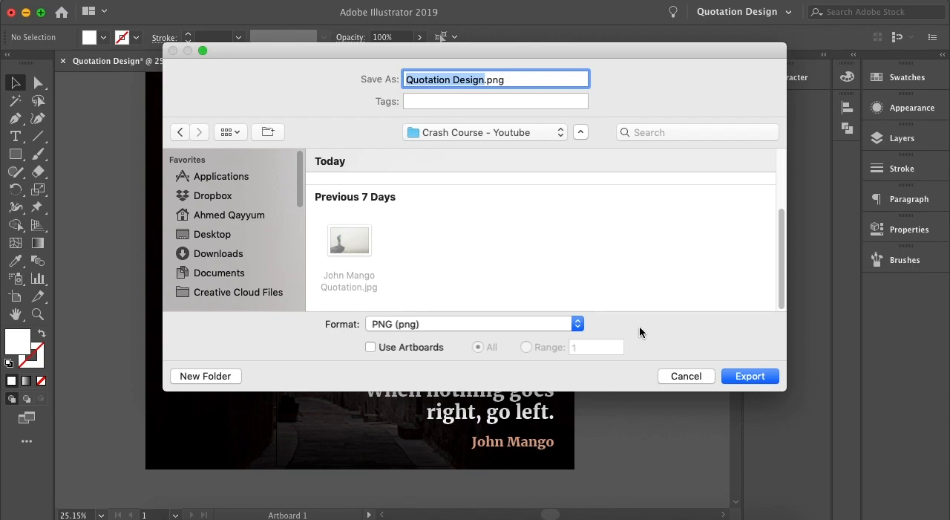
Name the export file Quotation Design V1, restrict it to artboard range 1 and proceed to the PNG options.
left_click(458, 79)
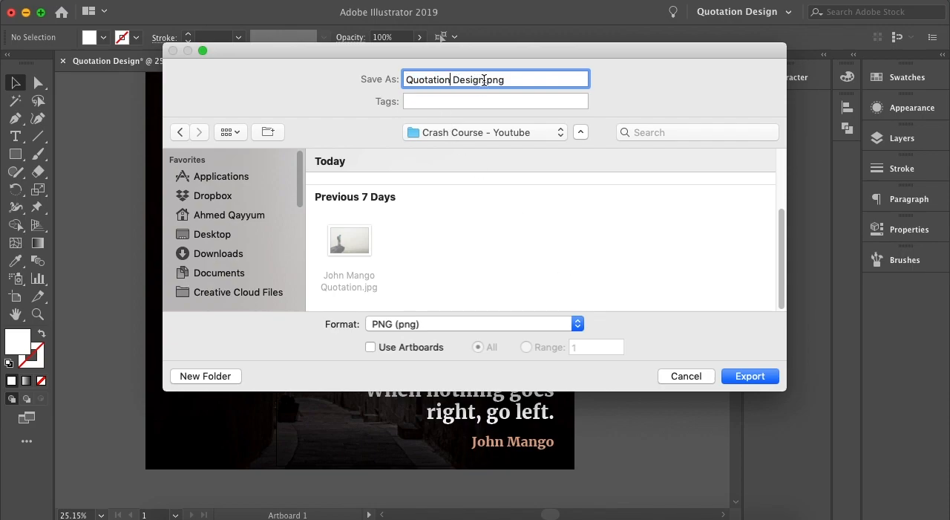
left_click(485, 79)
type("V1")
left_click(370, 347)
left_click(526, 346)
left_click(586, 346)
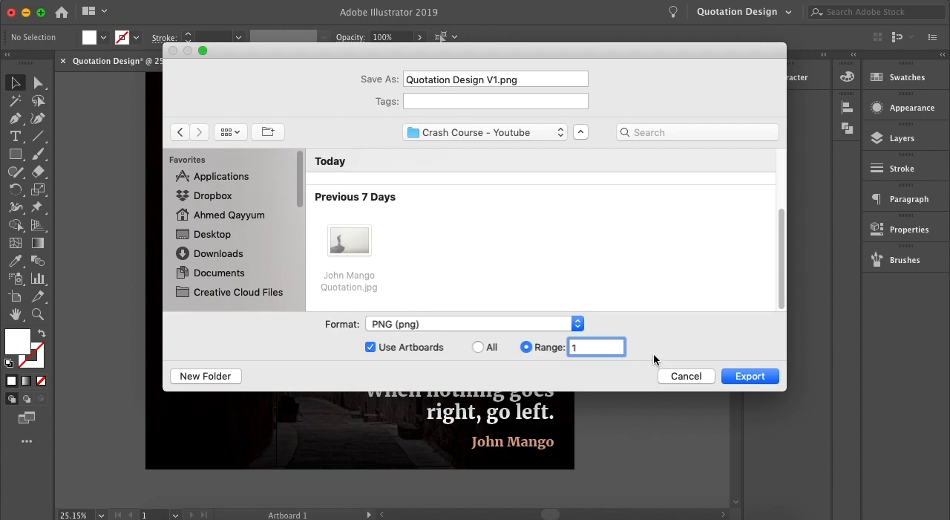
key("Return")
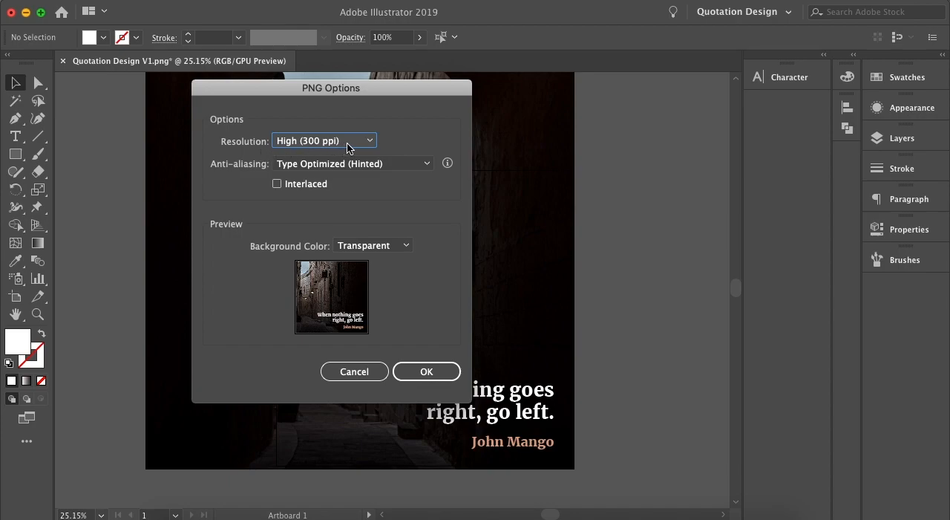
Export the PNG at High (300 ppi) resolution, keeping type-optimized anti-aliasing and a transparent background.
left_click(371, 142)
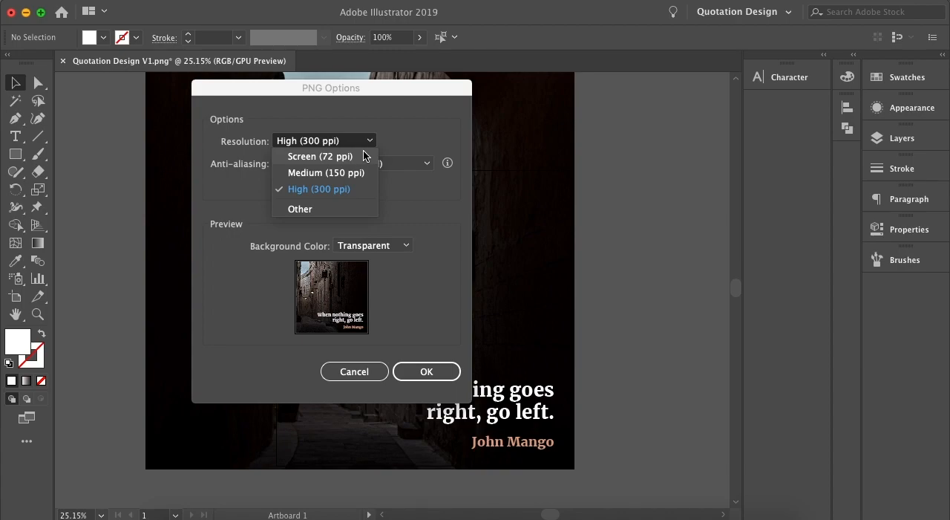
left_click(393, 135)
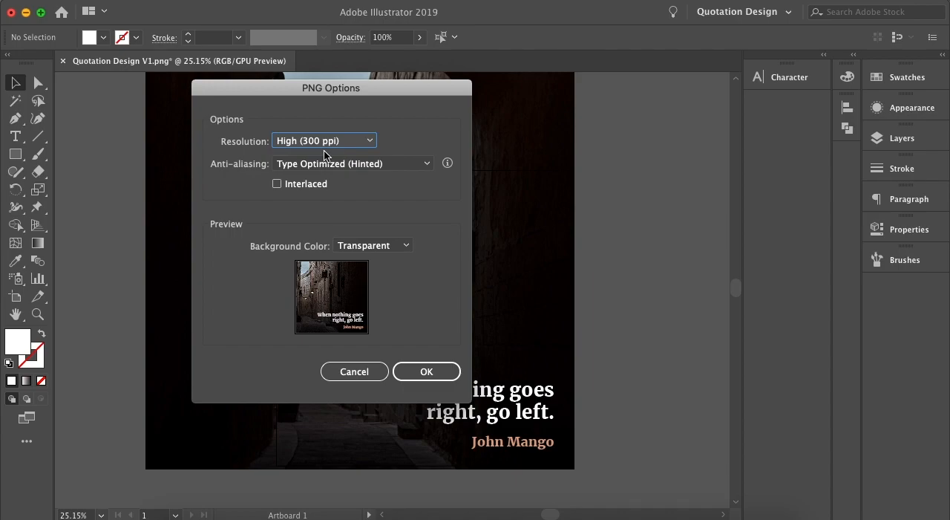
left_click(407, 371)
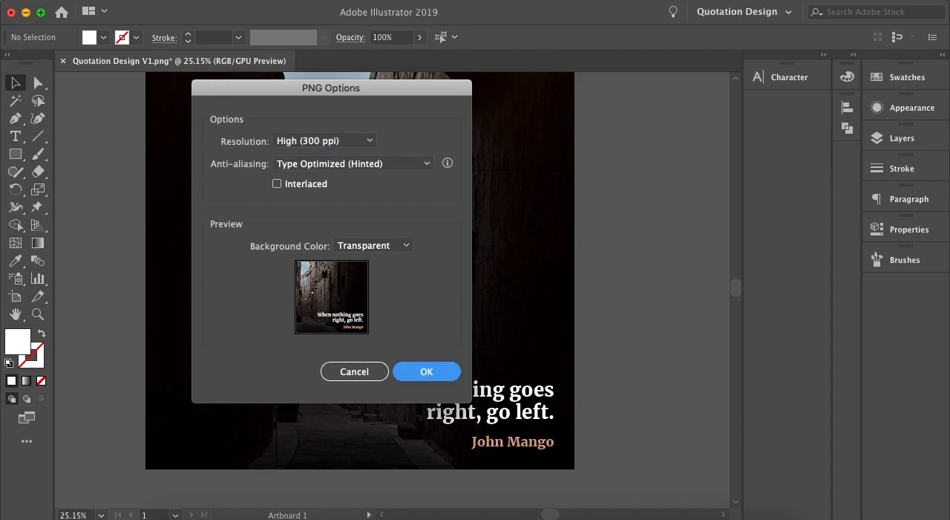
Switch to Finder, open Quotation Design V1-01.png to examine the exported artboard, close it and return to Illustrator.
left_click(183, 516)
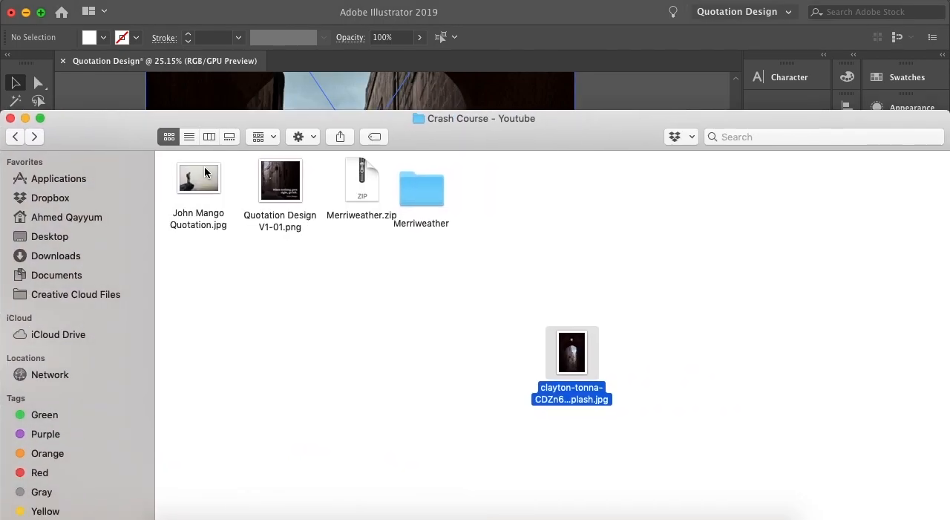
left_click(274, 245)
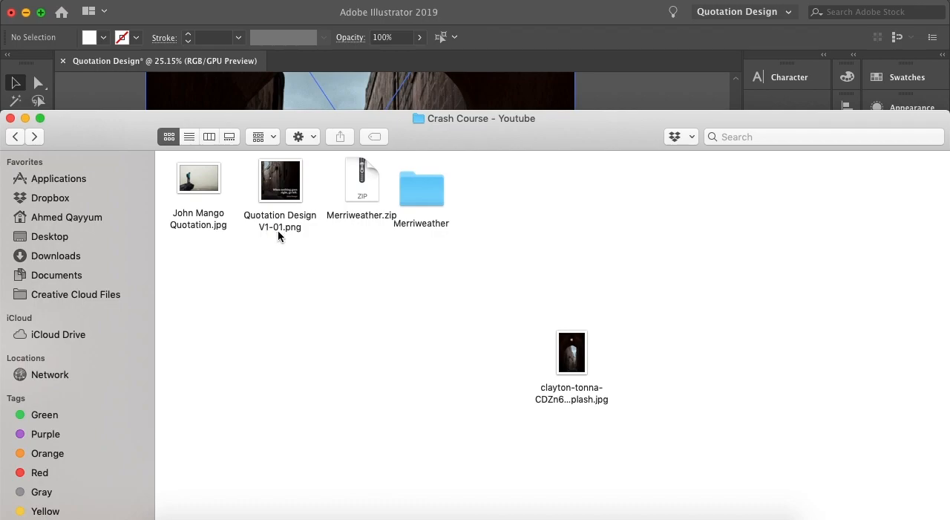
double_click(278, 235)
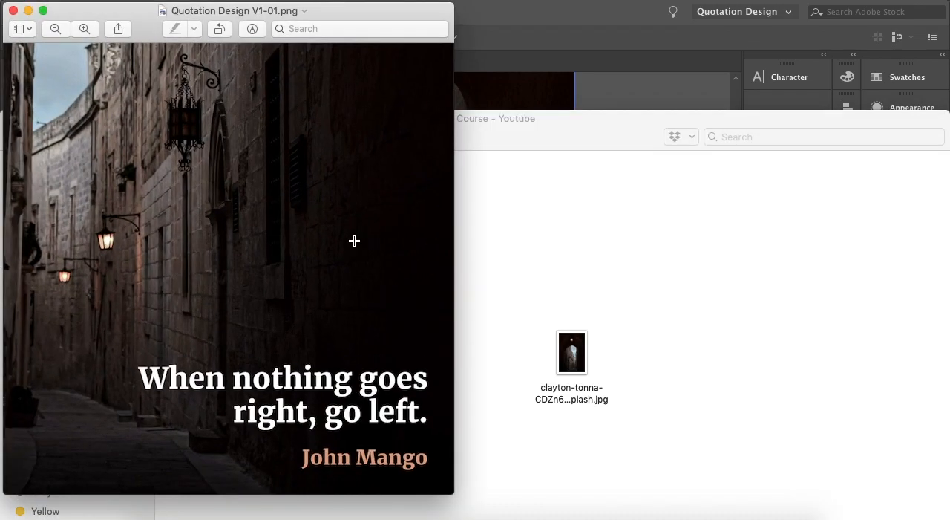
left_click_drag(124, 19, 322, 44)
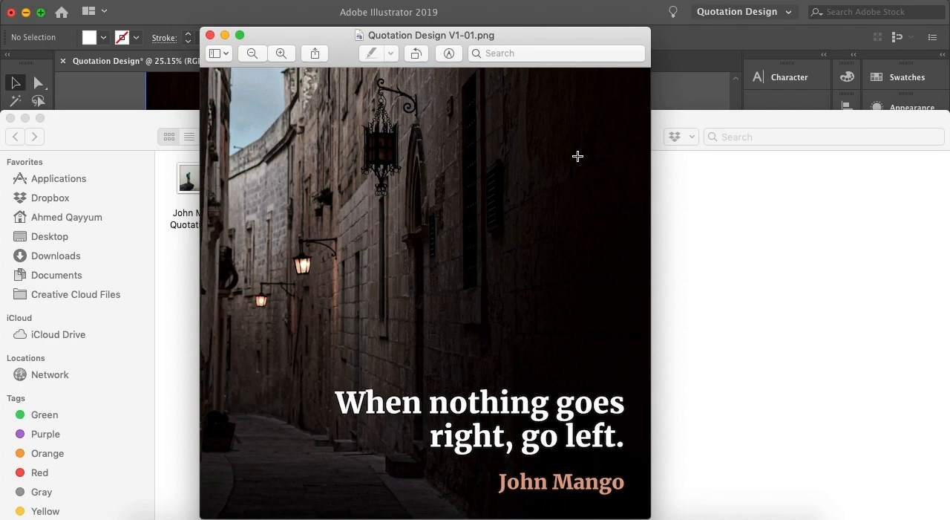
left_click(210, 35)
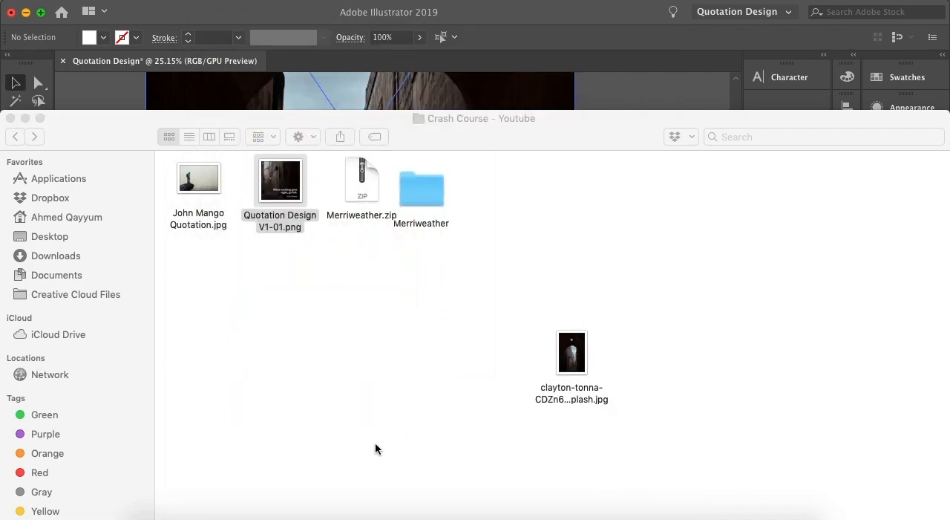
left_click(629, 518)
right_click(630, 517)
left_click(632, 505)
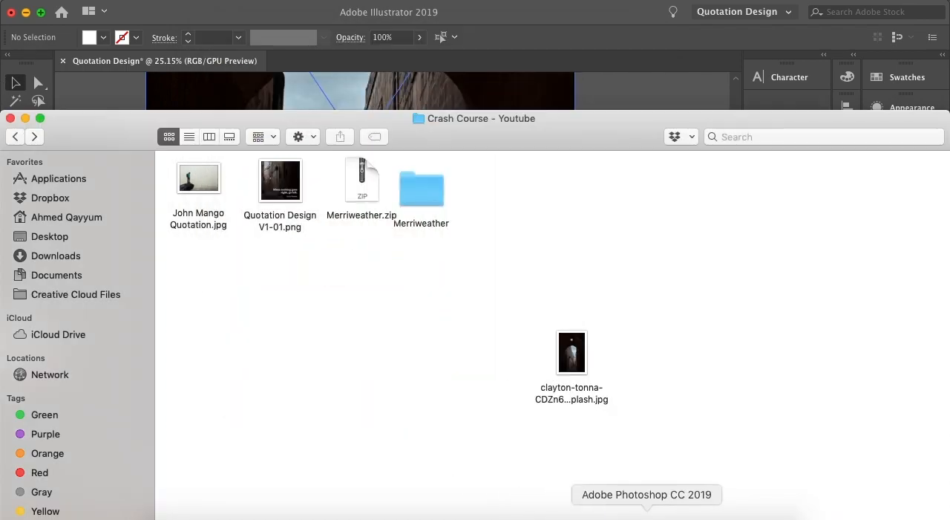
right_click(645, 516)
left_click(656, 489)
left_click(606, 516)
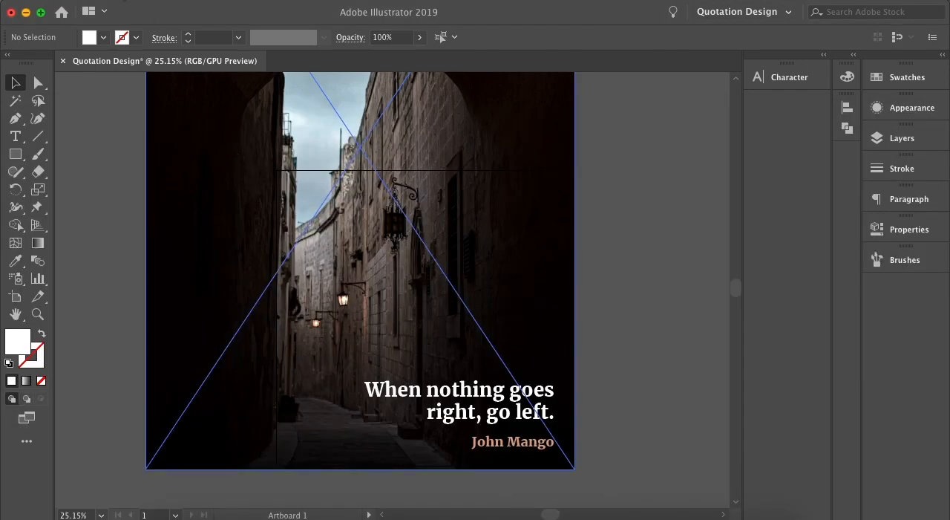
Export the design as a 300 ppi PNG named Quotation Design V2 without using artboards.
left_click(112, 0)
mouse_move(186, 233)
left_click(352, 248)
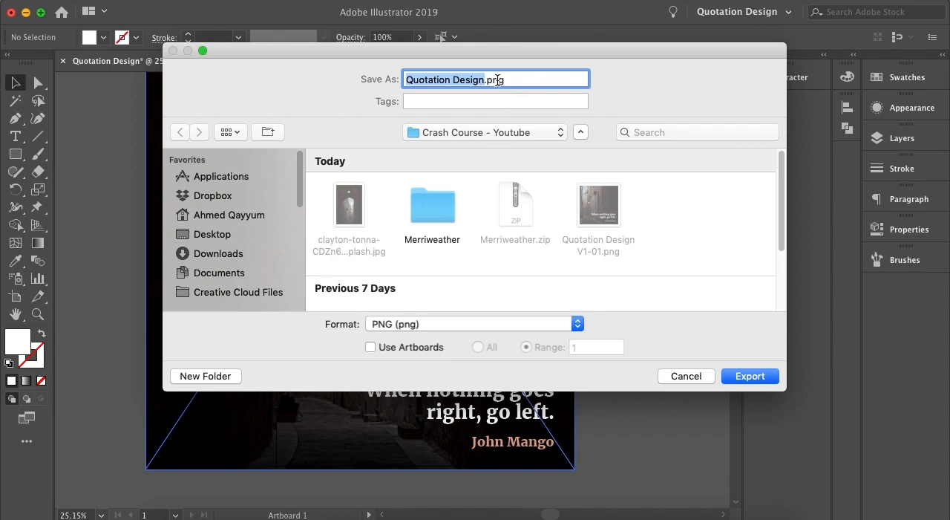
key("Right")
type("V2")
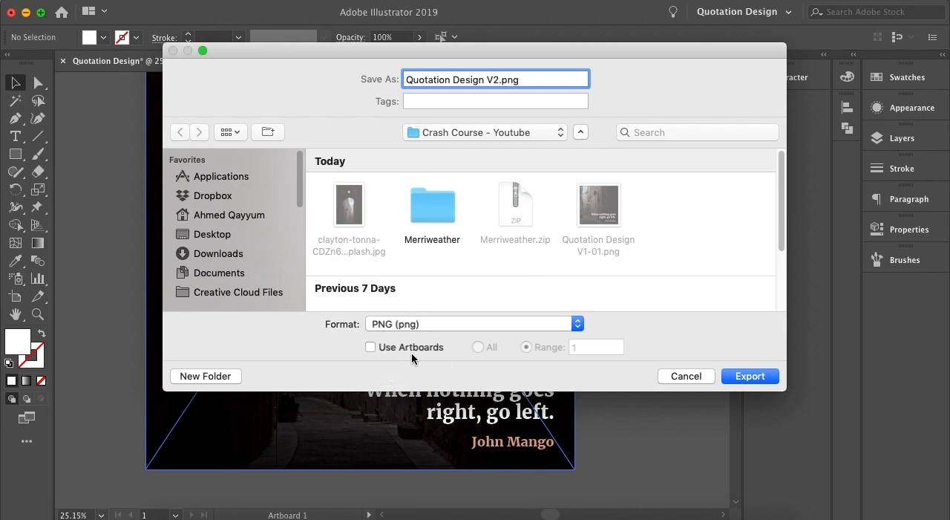
left_click(745, 376)
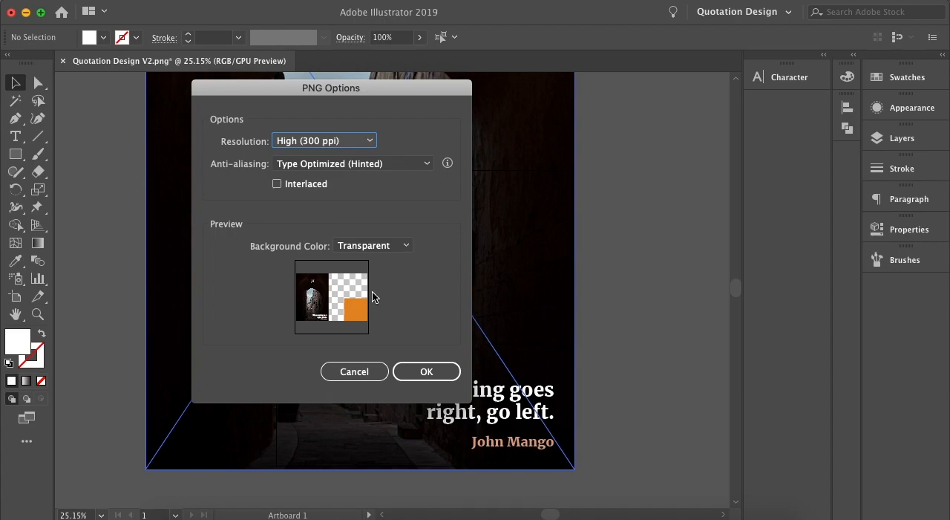
left_click(429, 369)
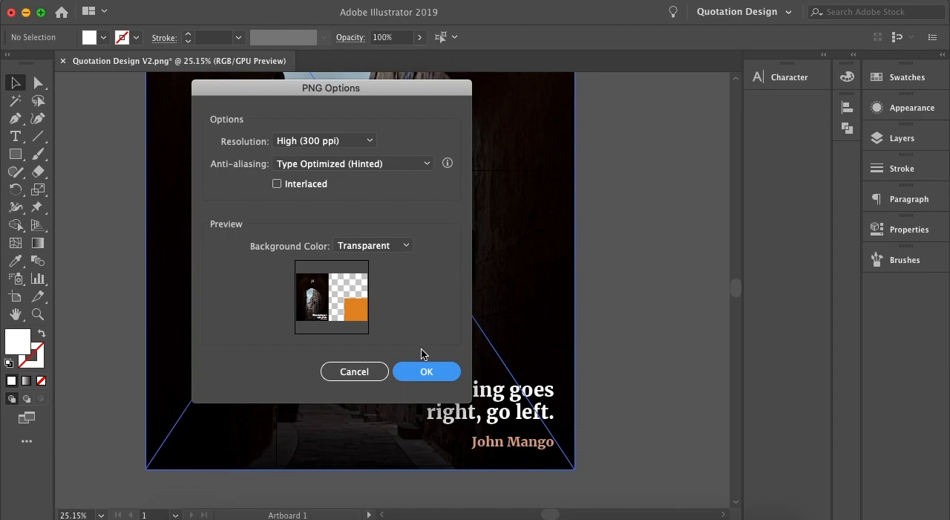
key("Return")
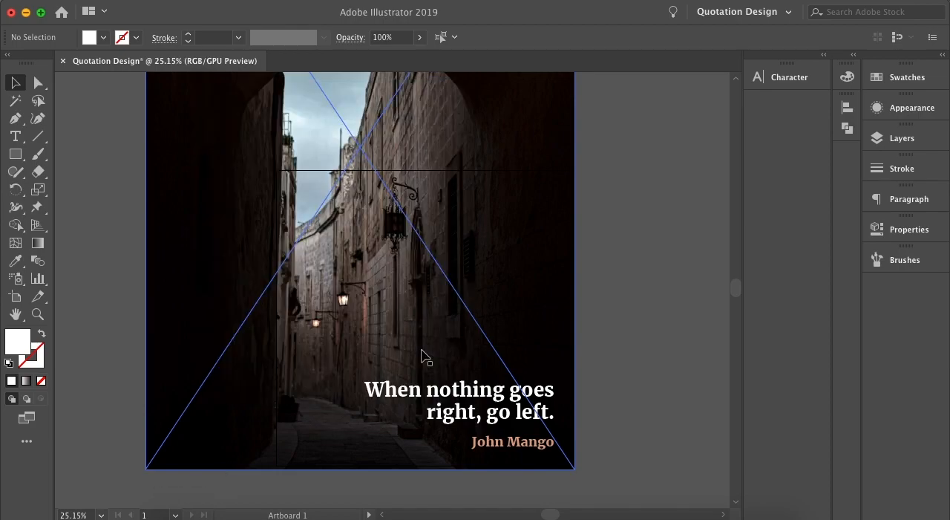
Switch to Finder, open Quotation Design V2.png to examine what was exported, close it and return to Illustrator.
left_click(180, 510)
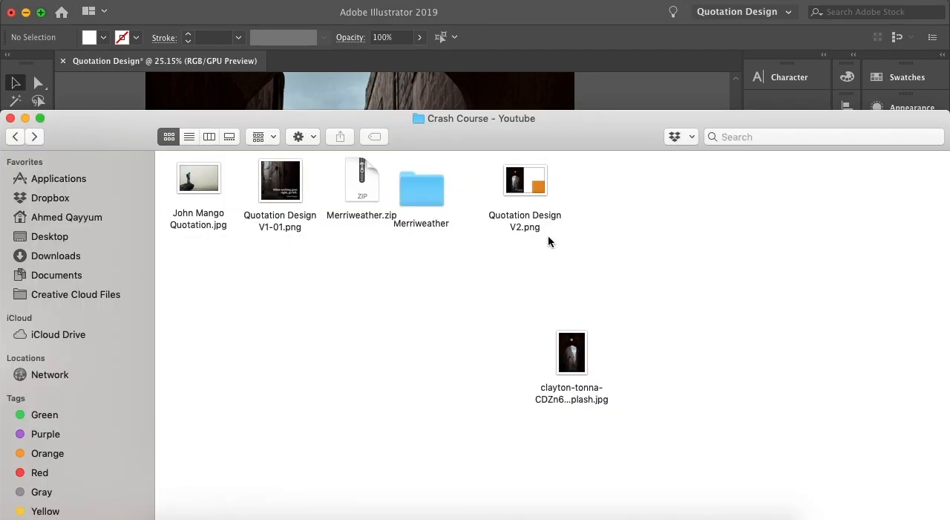
left_click(537, 188)
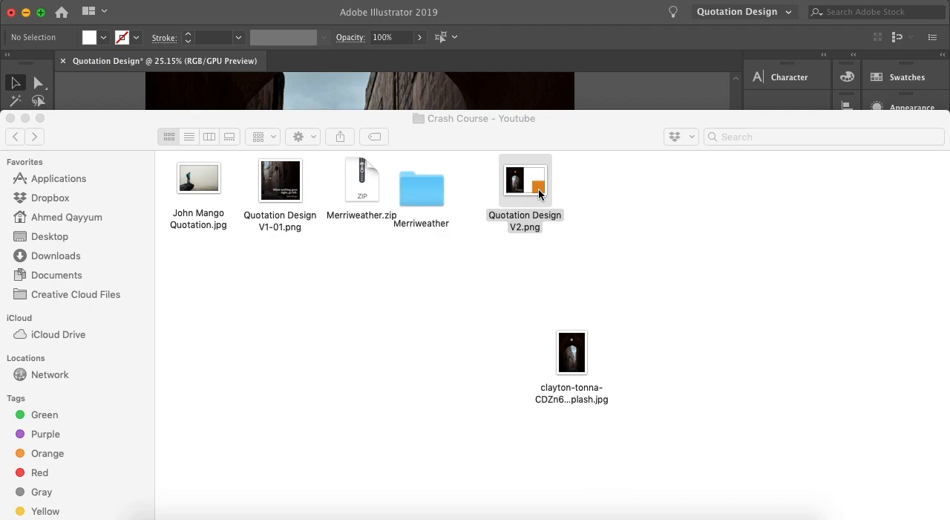
double_click(538, 187)
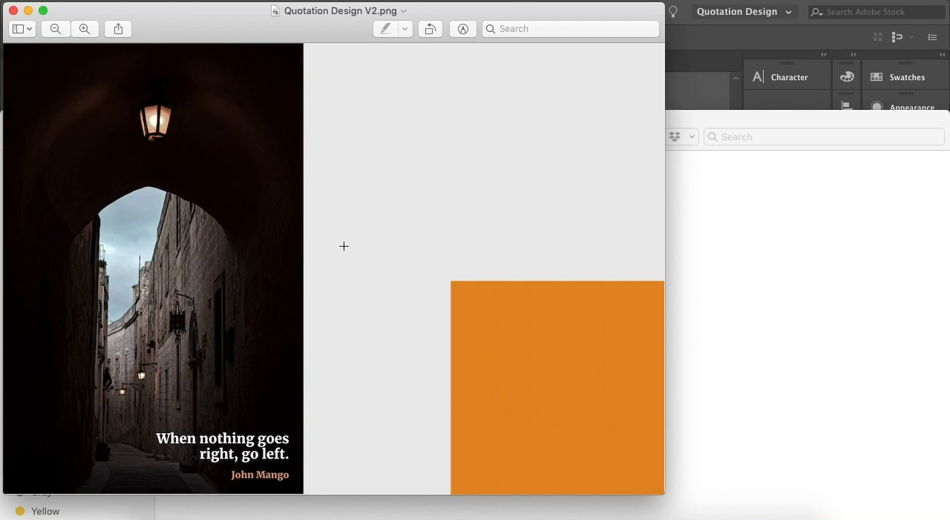
left_click(13, 11)
left_click(571, 297)
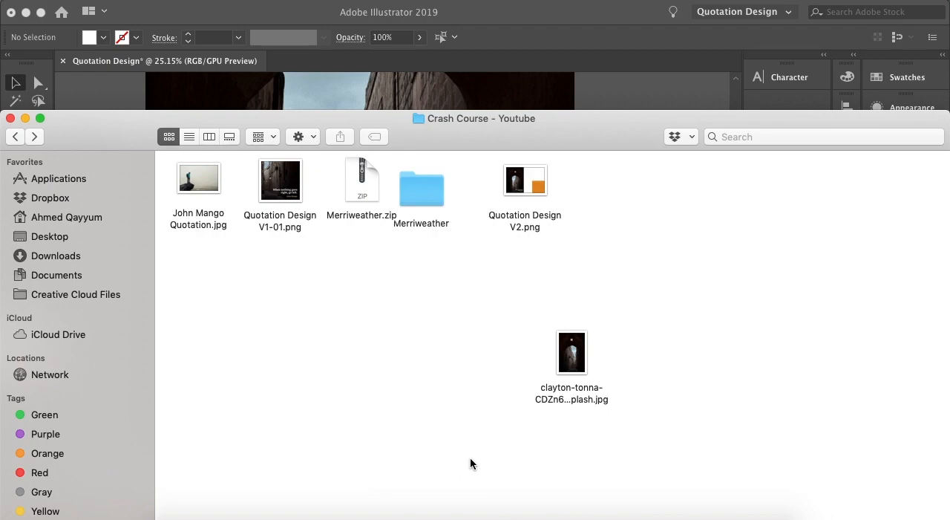
left_click(604, 516)
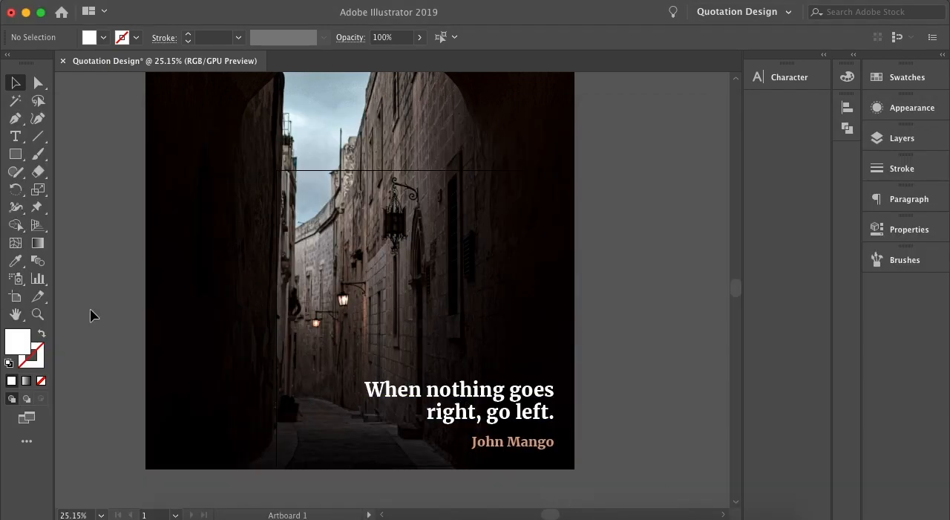
Draw a second artboard fitted exactly around the orange square with the Artboard tool, and return to the Selection tool.
scroll(176, 345, "down", 8)
scroll(176, 345, "up", 2)
scroll(176, 345, "right", 2)
scroll(176, 344, "up", 5)
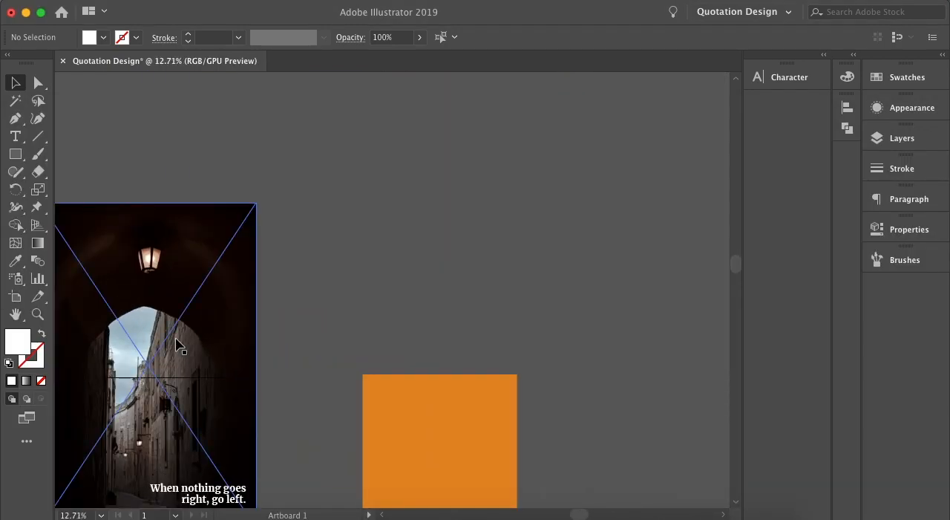
scroll(176, 345, "down", 3)
scroll(177, 345, "right", 2)
left_click(16, 296)
left_click_drag(298, 251, 450, 404)
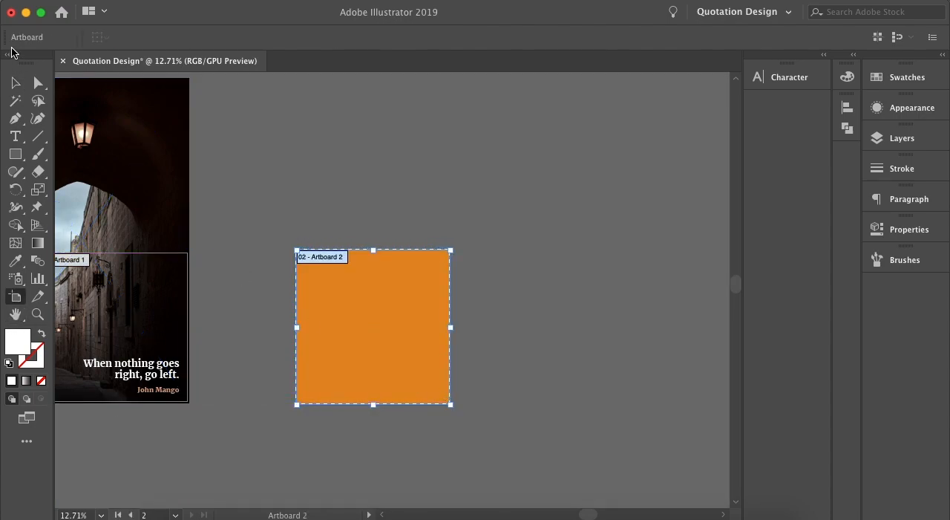
left_click(16, 82)
scroll(283, 374, "up", 3)
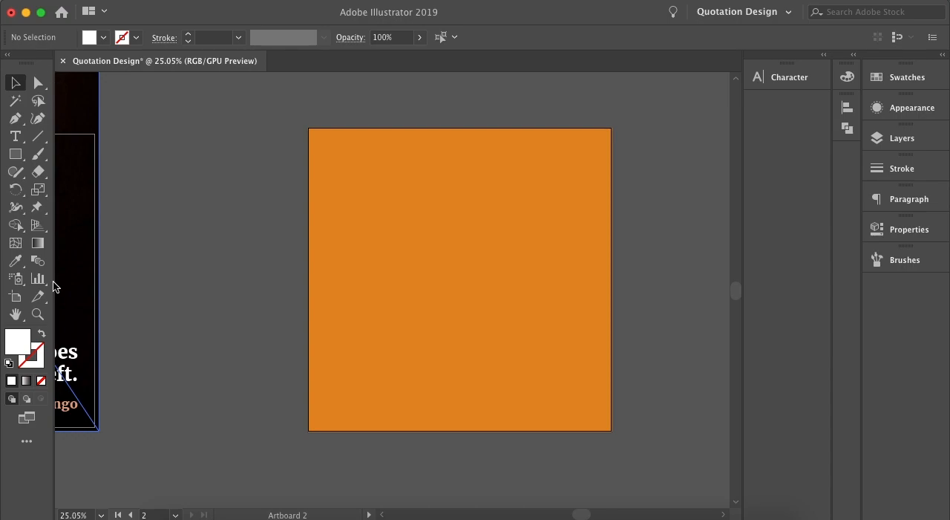
Activate the Artboard tool and examine the number labels of the artboards on the orange square and the quotation design.
left_click(16, 303)
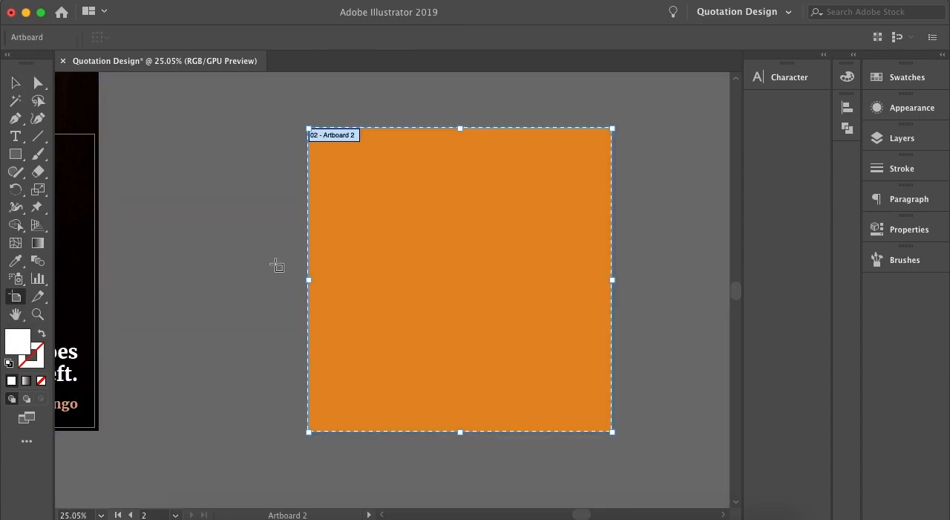
scroll(276, 265, "up", 2)
scroll(275, 265, "left", 2)
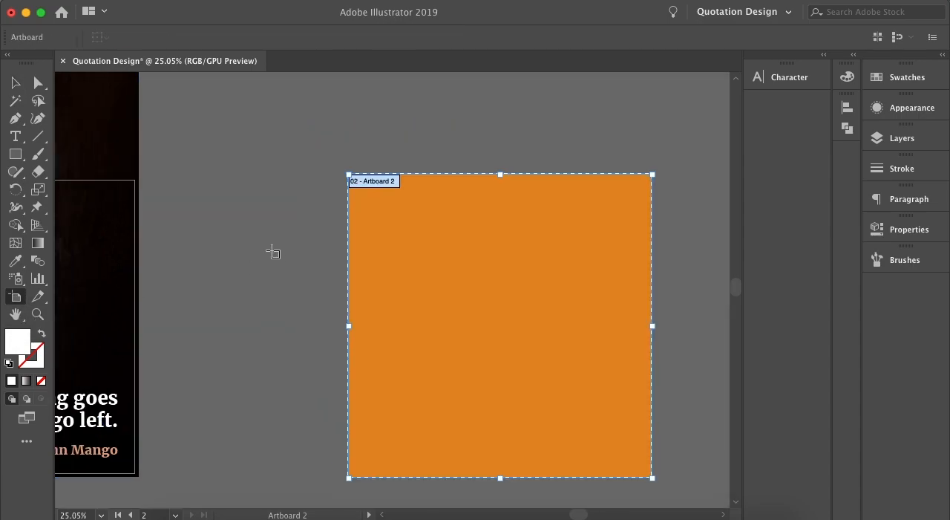
scroll(273, 252, "up", 5)
scroll(272, 252, "up", 4)
scroll(273, 251, "right", 3)
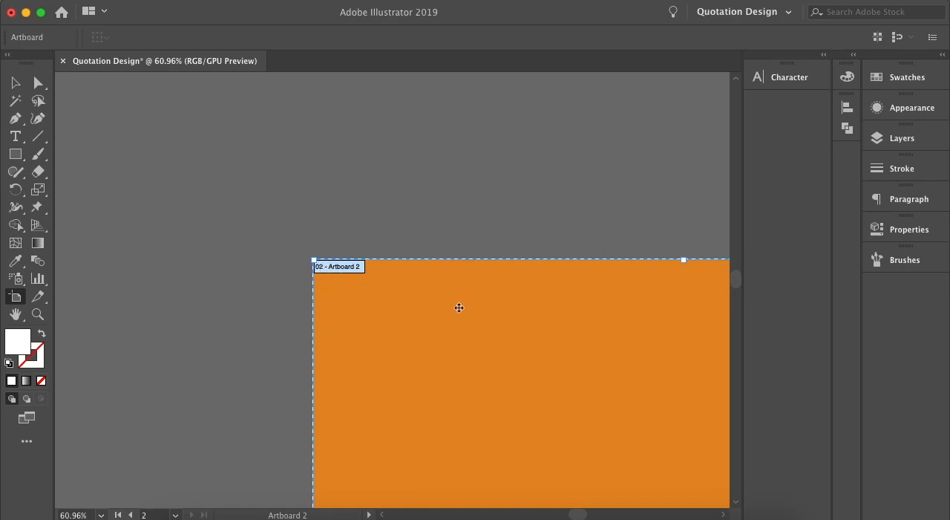
scroll(458, 307, "left", 10)
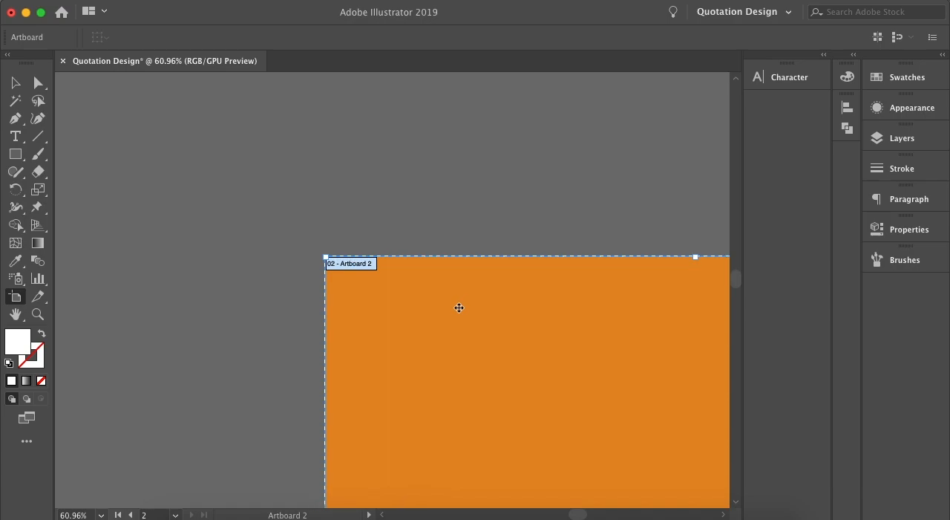
scroll(458, 307, "left", 2)
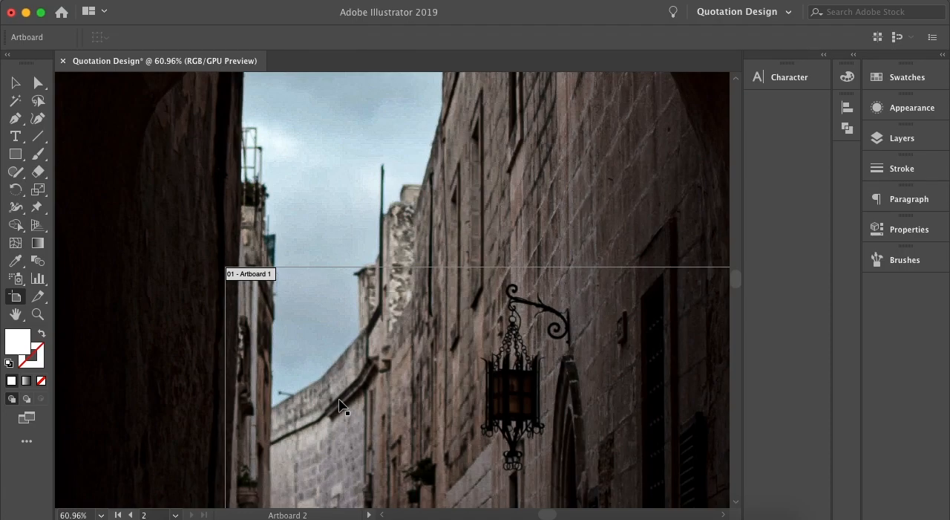
scroll(339, 406, "down", 10)
scroll(339, 406, "down", 3)
scroll(340, 406, "right", 4)
scroll(339, 409, "up", 3)
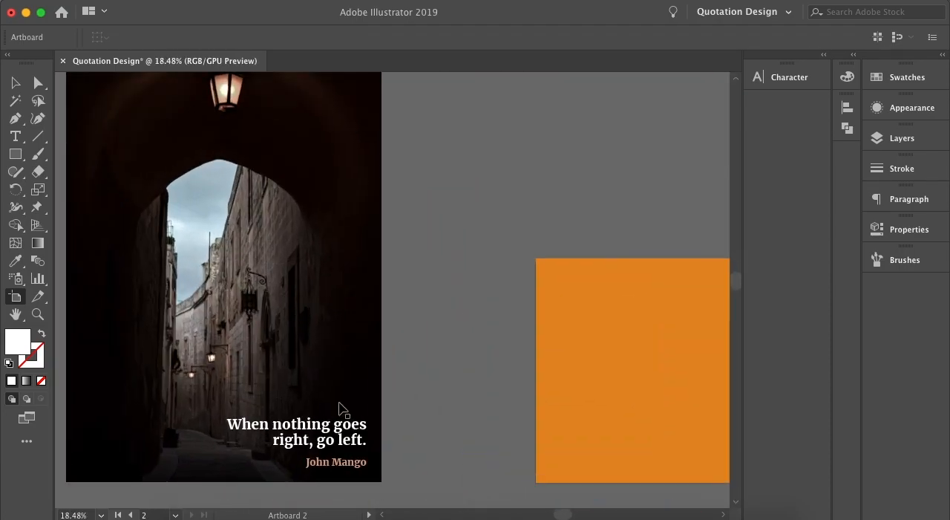
scroll(340, 406, "right", 6)
scroll(339, 406, "up", 1)
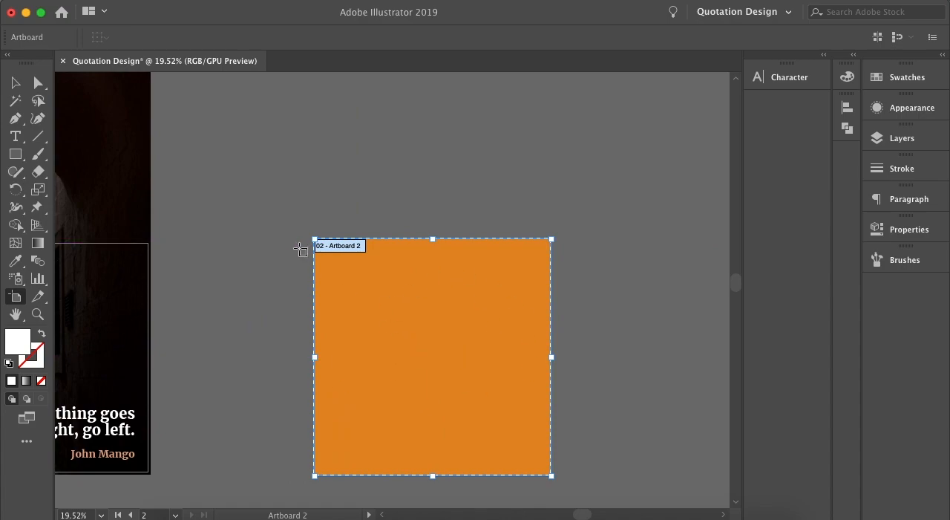
Export only artboard 2 as a 300 ppi PNG named Quotation Design V3, using artboards with range 2.
left_click(111, 2)
mouse_move(212, 232)
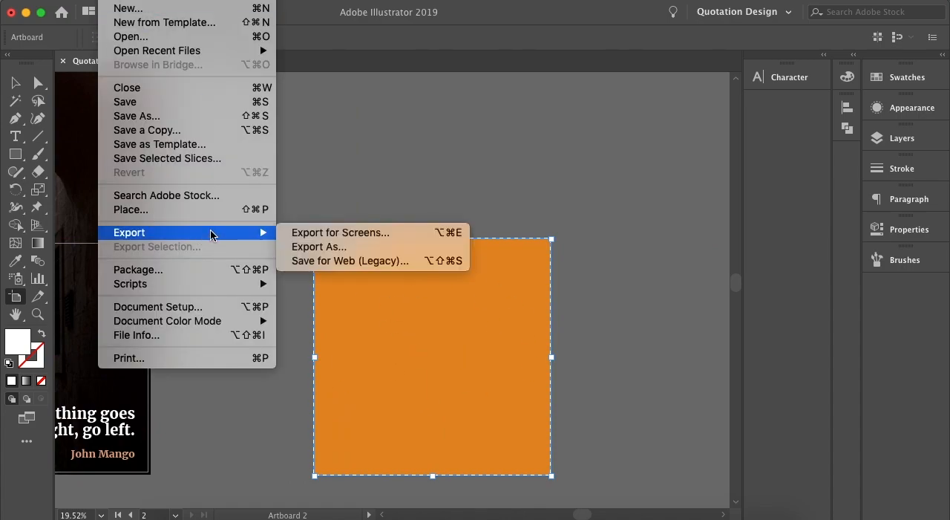
left_click(304, 251)
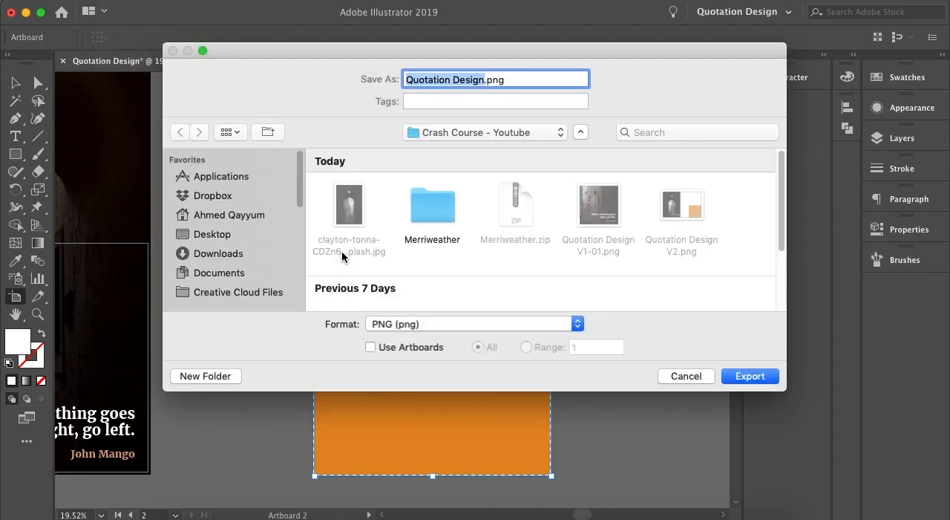
left_click(418, 346)
left_click(528, 347)
left_click(580, 346)
type("2")
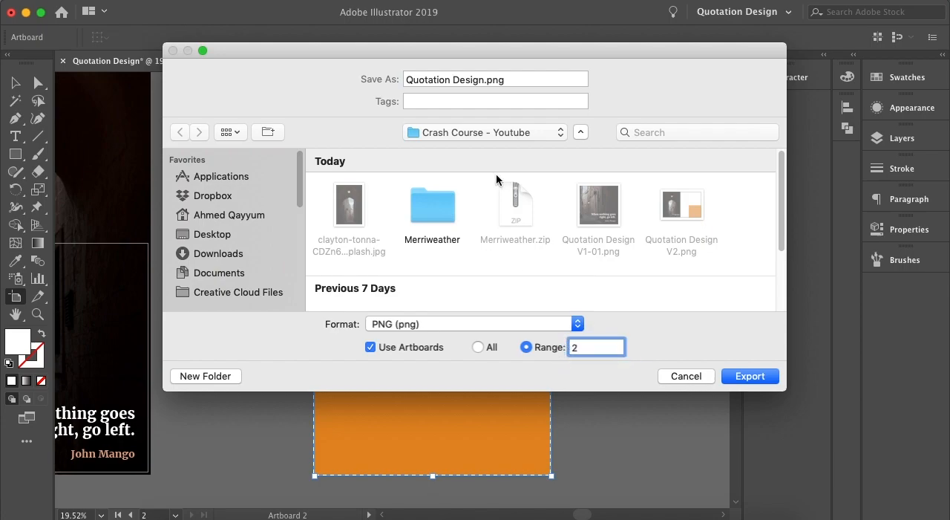
left_click(484, 79)
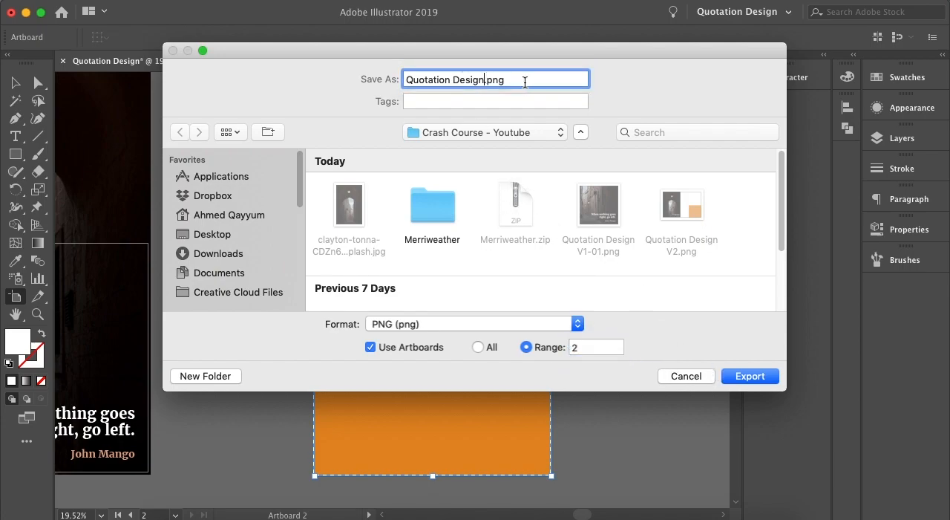
type("V3")
left_click(744, 375)
left_click(458, 365)
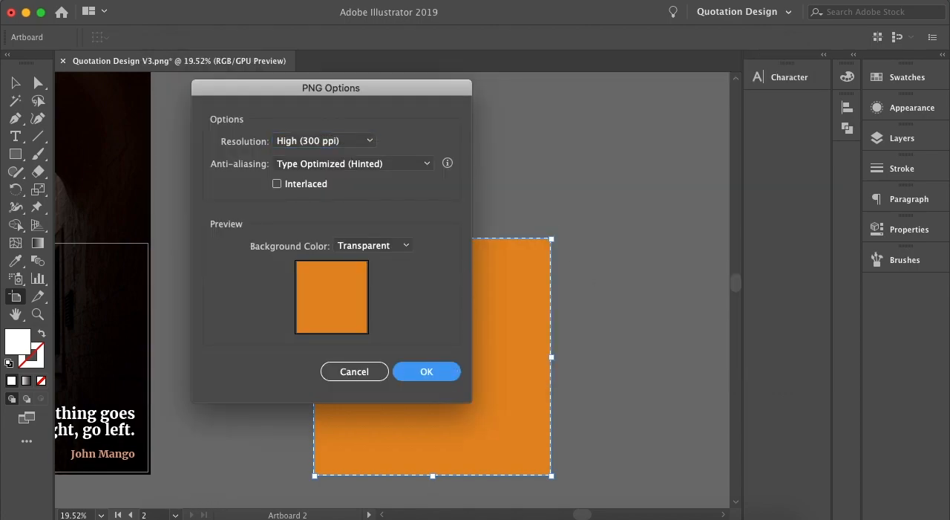
Switch to Finder, open Quotation Design V3-02.png to examine it, close it, and return to Illustrator's Selection tool.
left_click(184, 511)
left_click(611, 217)
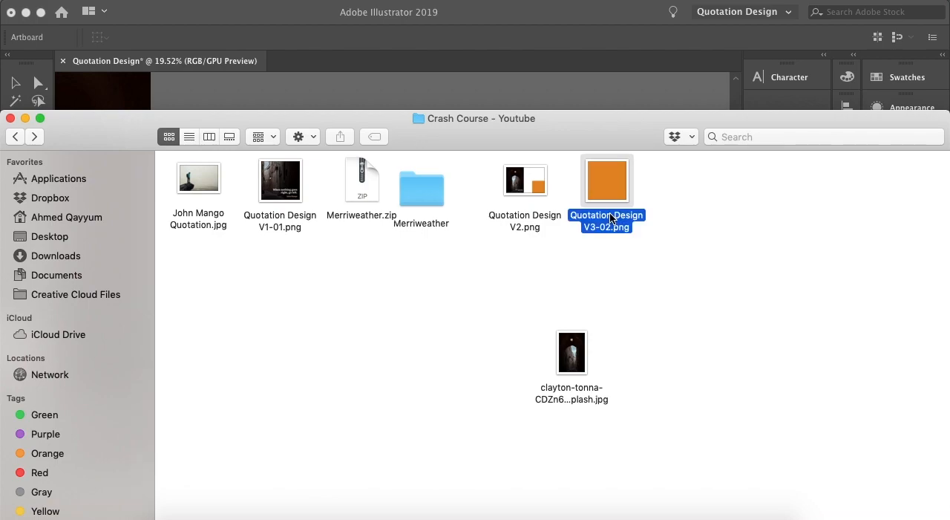
double_click(610, 218)
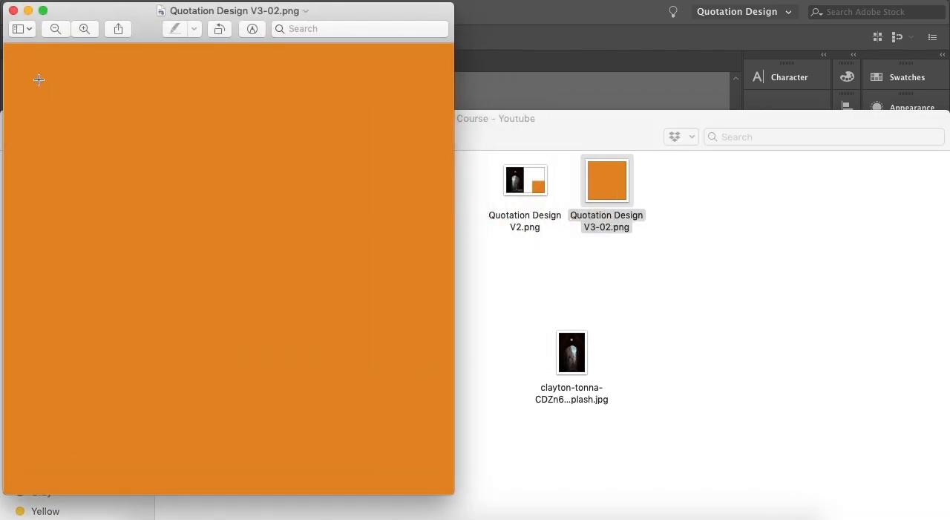
left_click(12, 10)
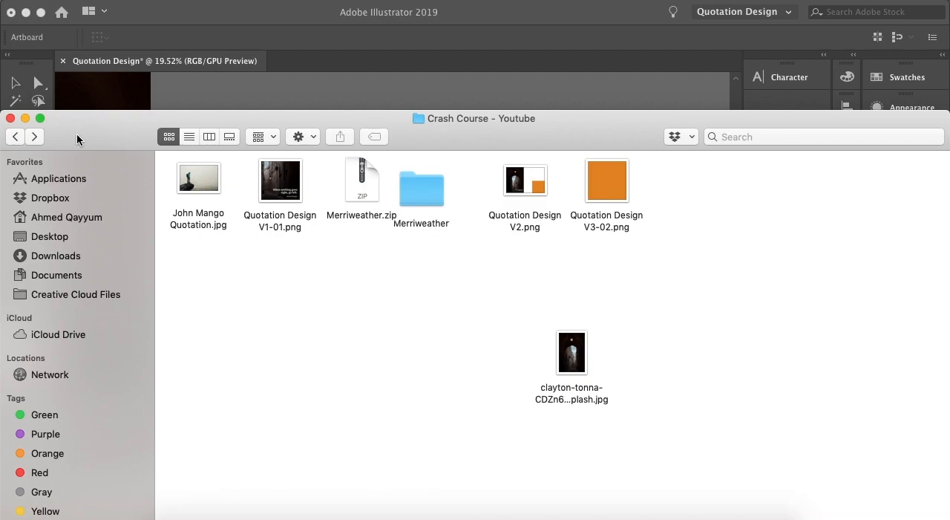
left_click(25, 118)
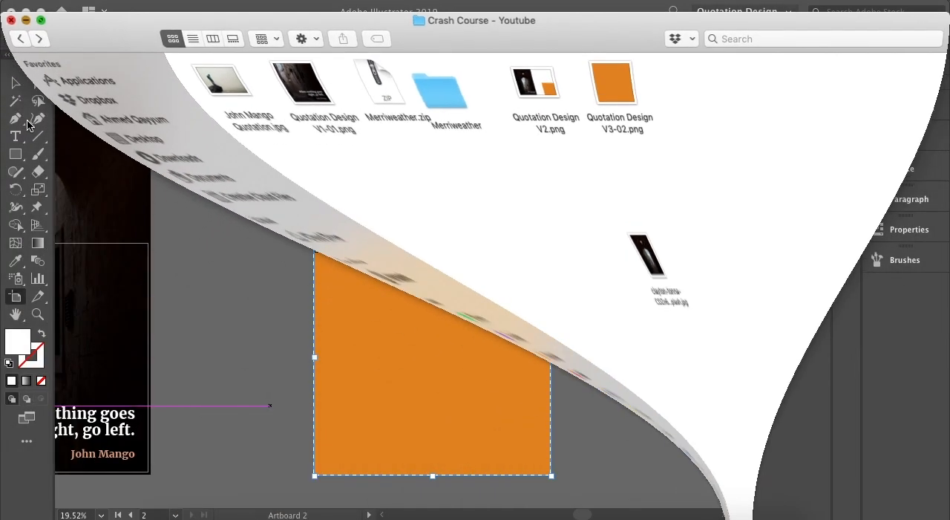
left_click(16, 87)
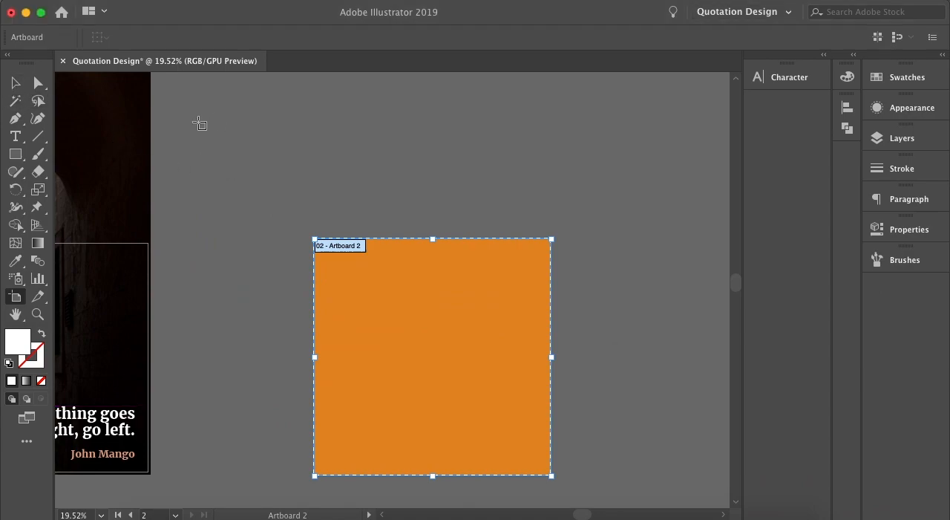
left_click(16, 83)
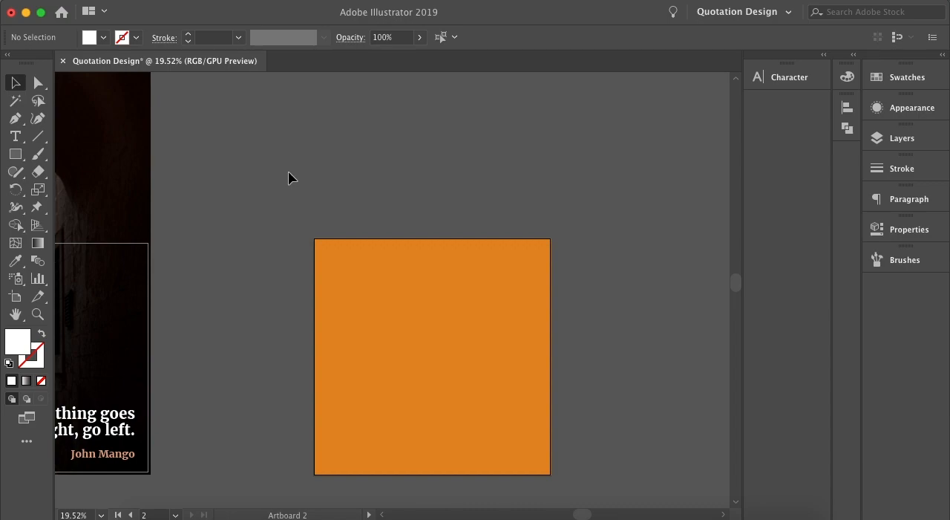
Select the alley photo, start packaging the document, and save it as Quotation Design.ai with the Illustrator CC options.
scroll(289, 172, "left", 5)
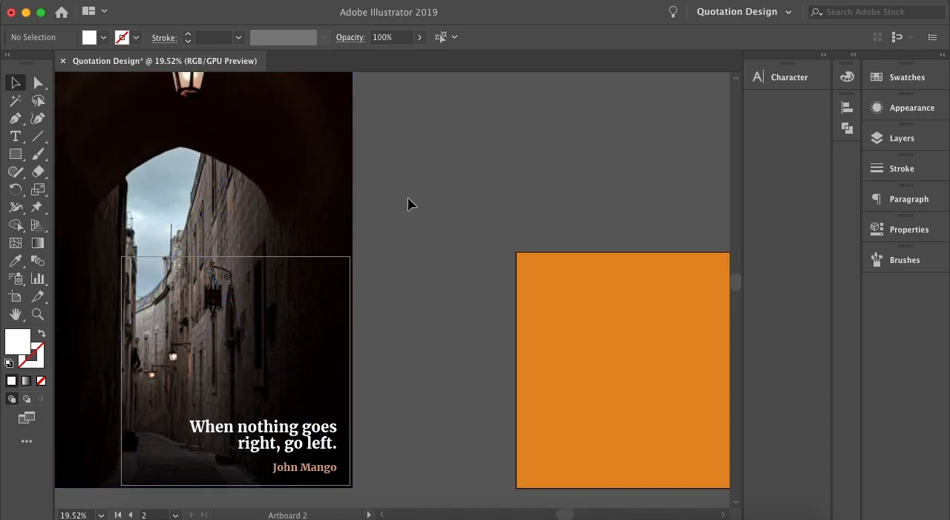
left_click(324, 197)
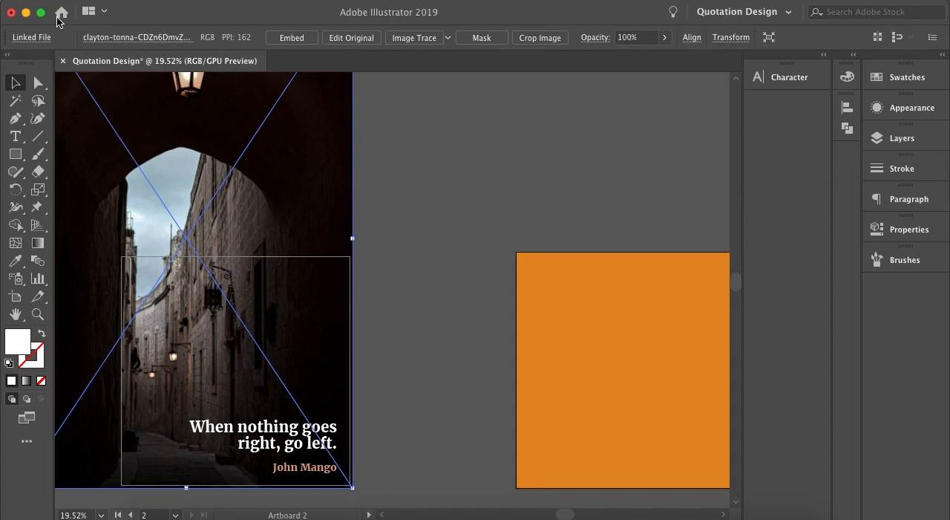
left_click(112, 0)
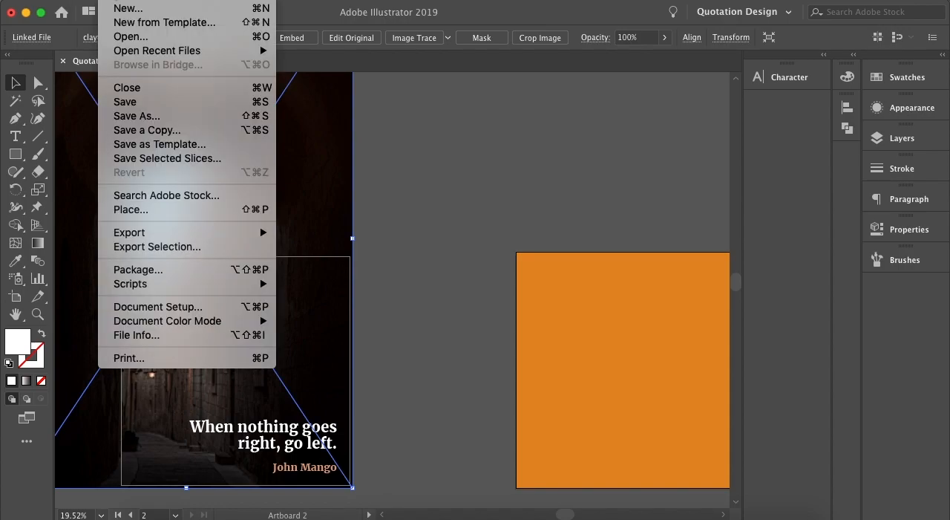
left_click(186, 271)
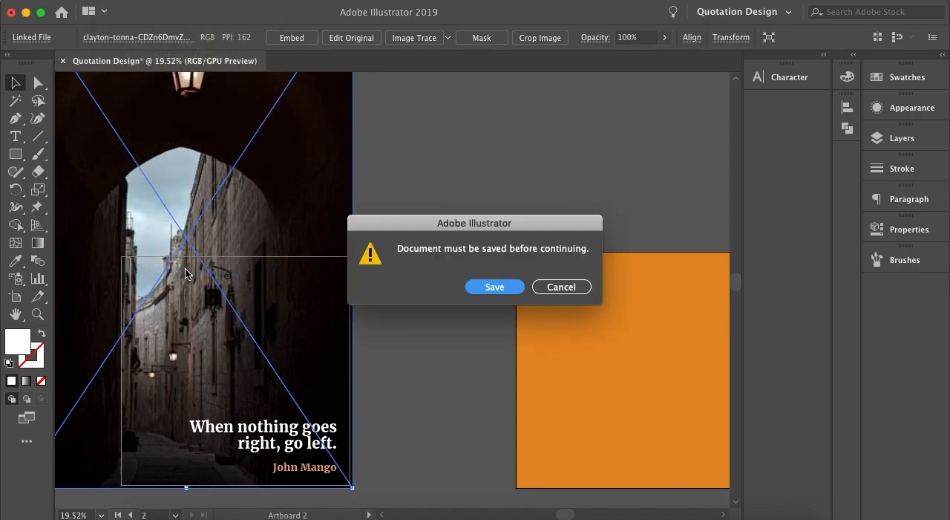
left_click(481, 286)
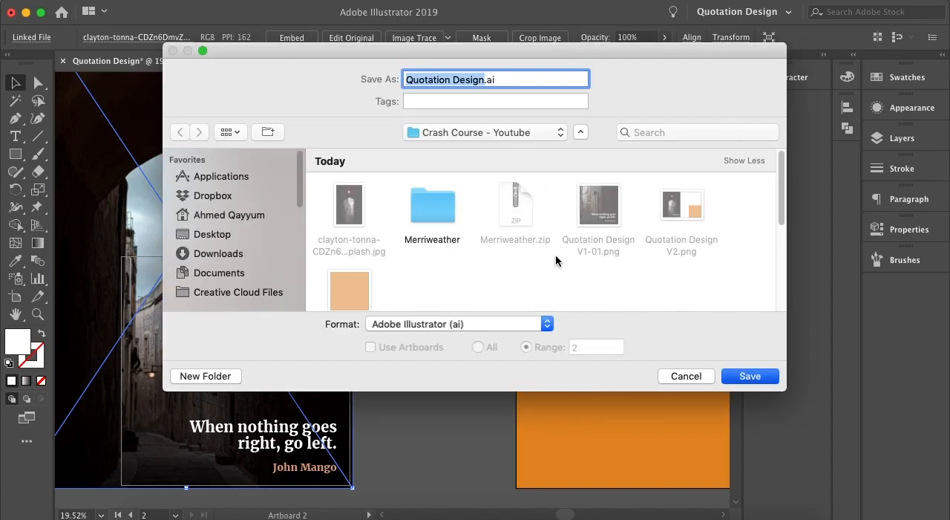
left_click(738, 376)
left_click(371, 464)
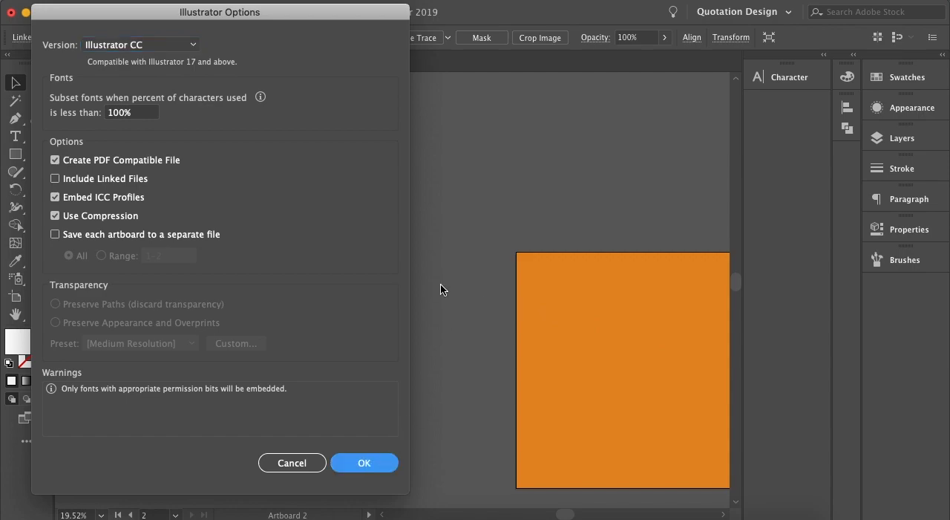
key("Return")
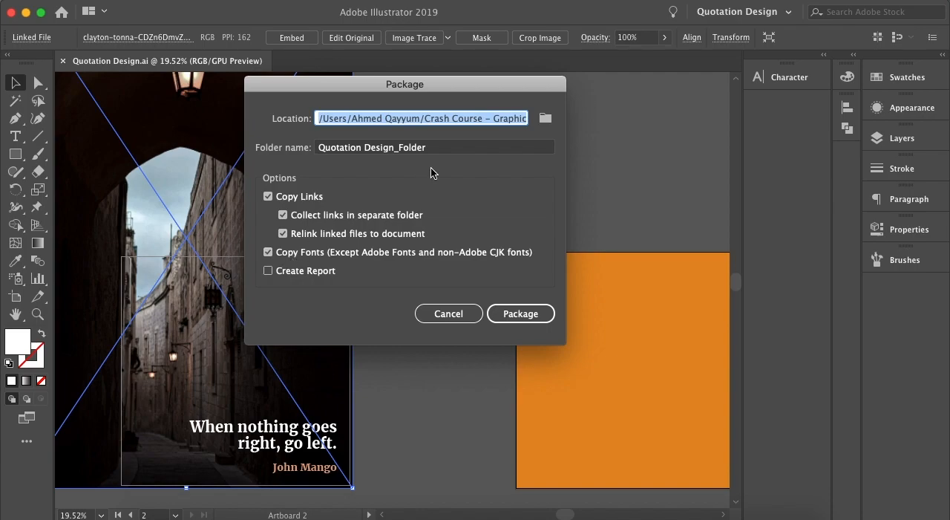
Package the document into Quotation Design_Folder inside the Crash Course - Youtube folder, copying links and fonts without a report.
left_click(481, 120)
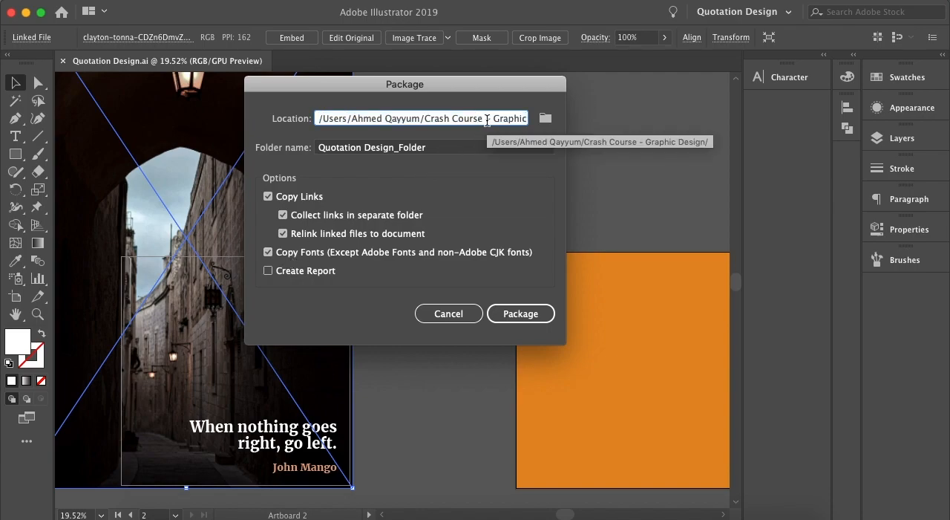
key("super+a")
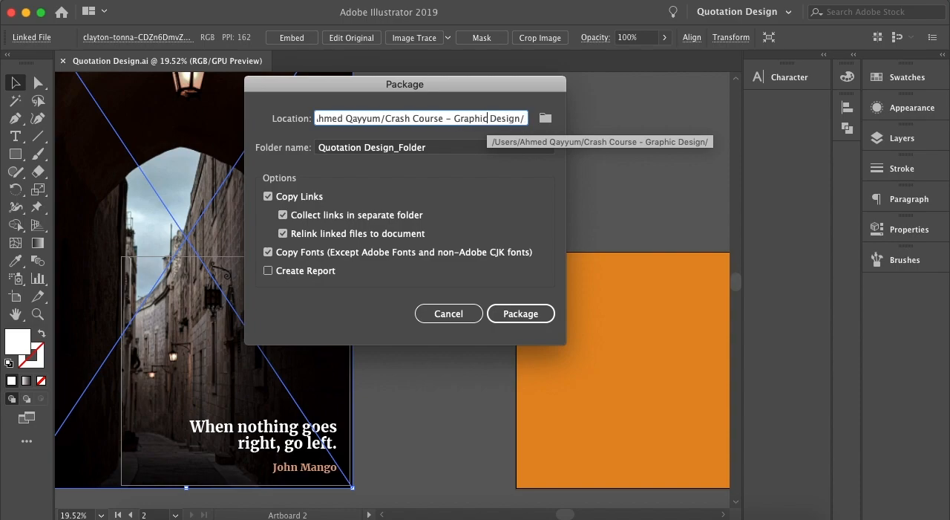
left_click(544, 118)
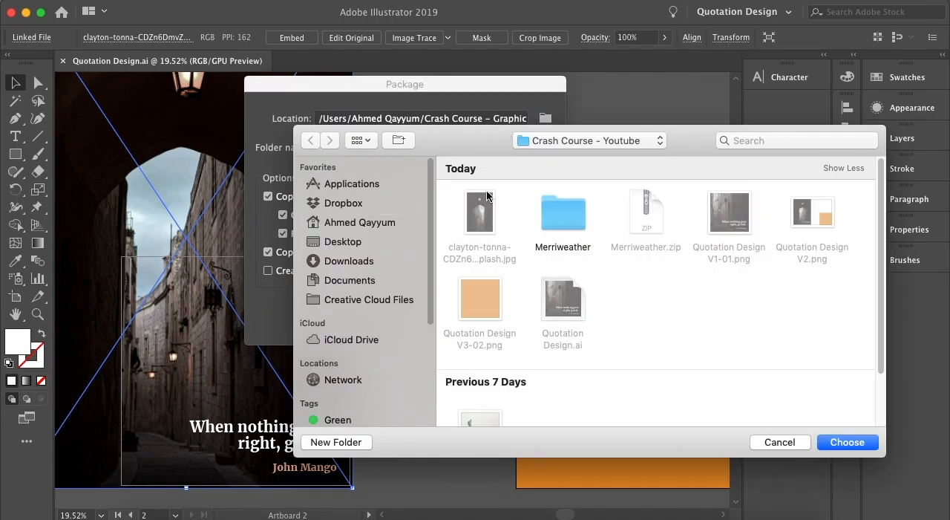
left_click(605, 140)
left_click(605, 142)
left_click(847, 442)
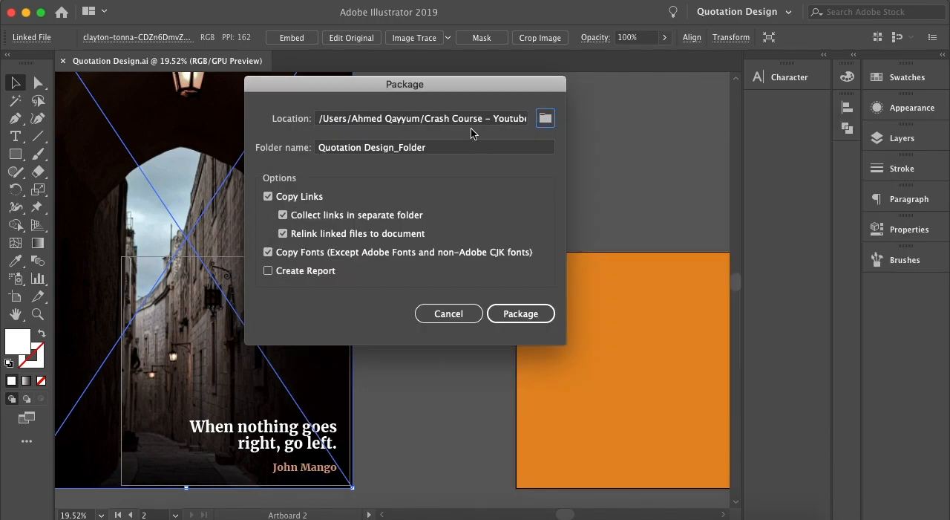
left_click(435, 149)
left_click(512, 314)
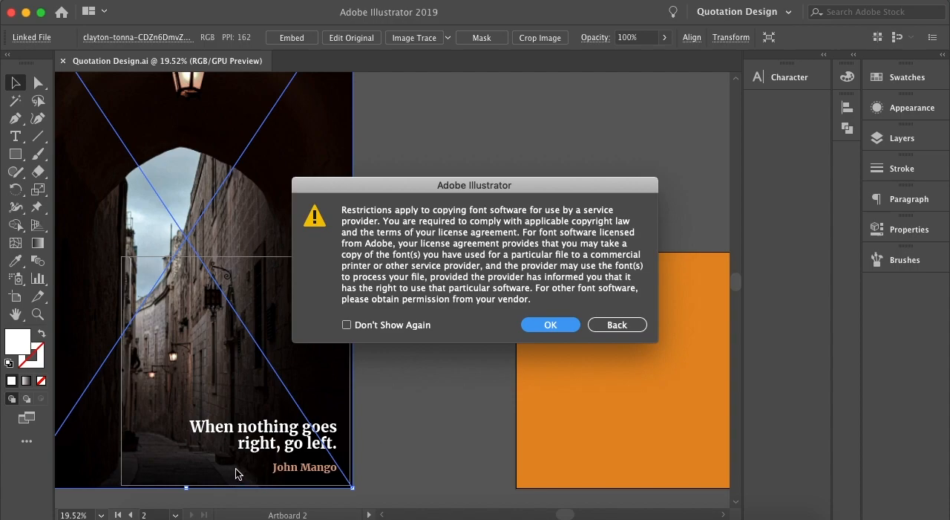
key("Return")
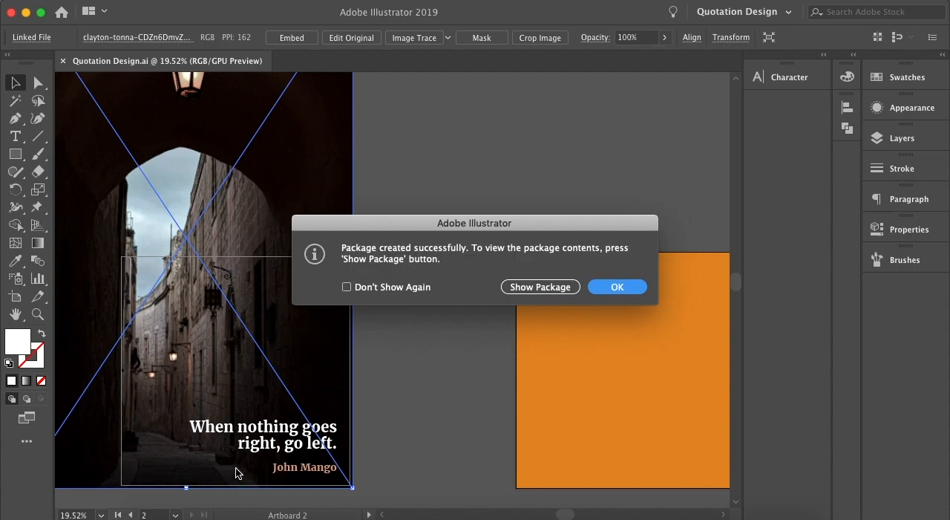
left_click(611, 286)
Switch to Finder, examine the Links and Fonts folders inside Quotation Design_Folder, and close the window.
left_click(170, 518)
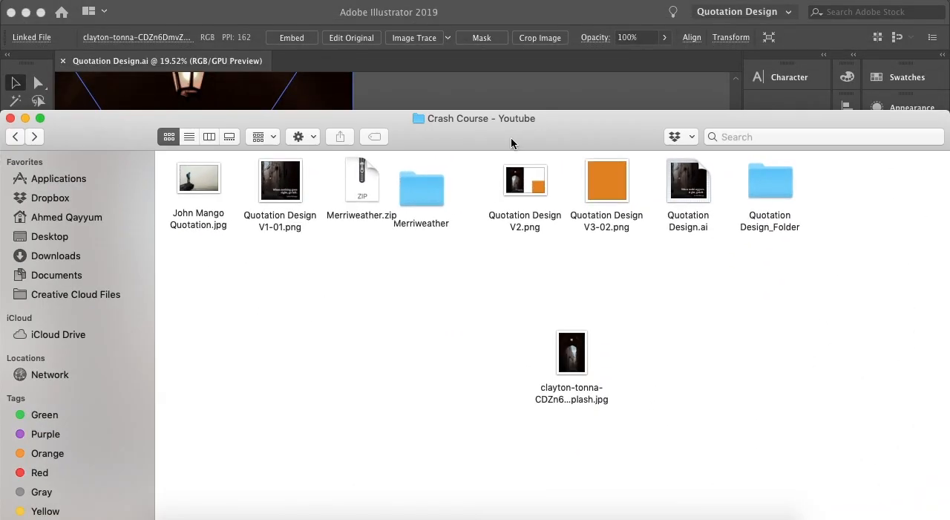
left_click_drag(510, 140, 480, 104)
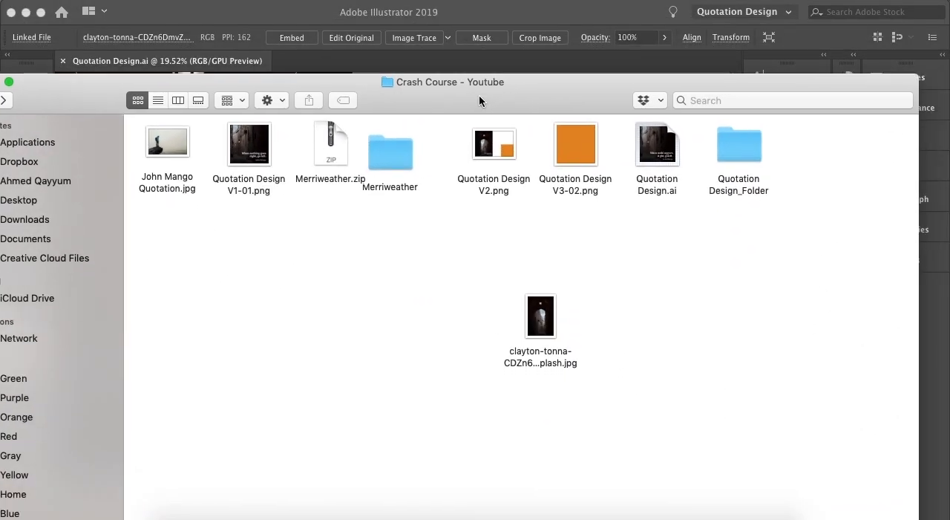
double_click(727, 140)
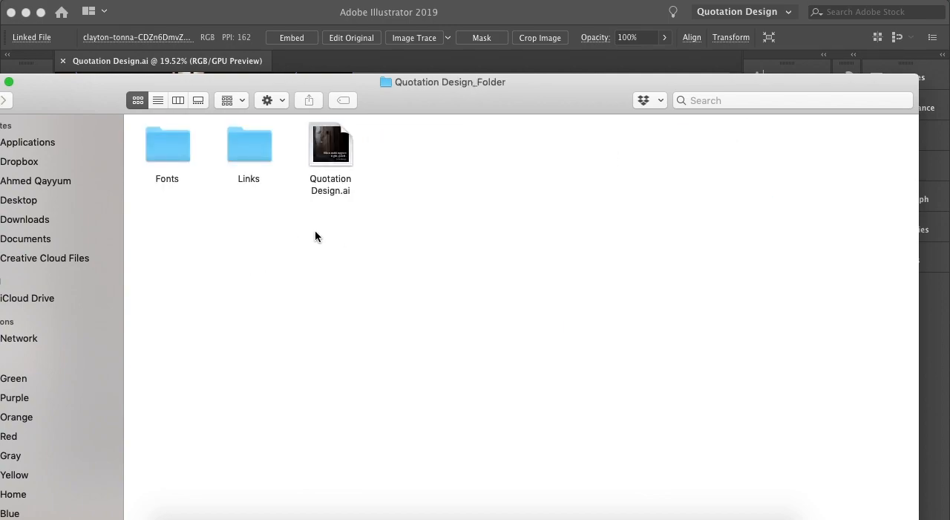
double_click(259, 156)
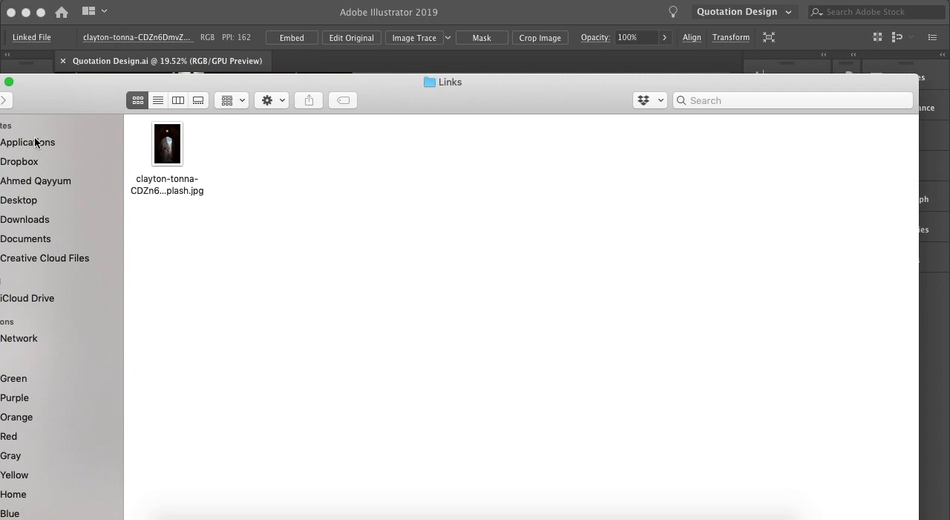
left_click_drag(38, 99, 119, 75)
left_click(66, 75)
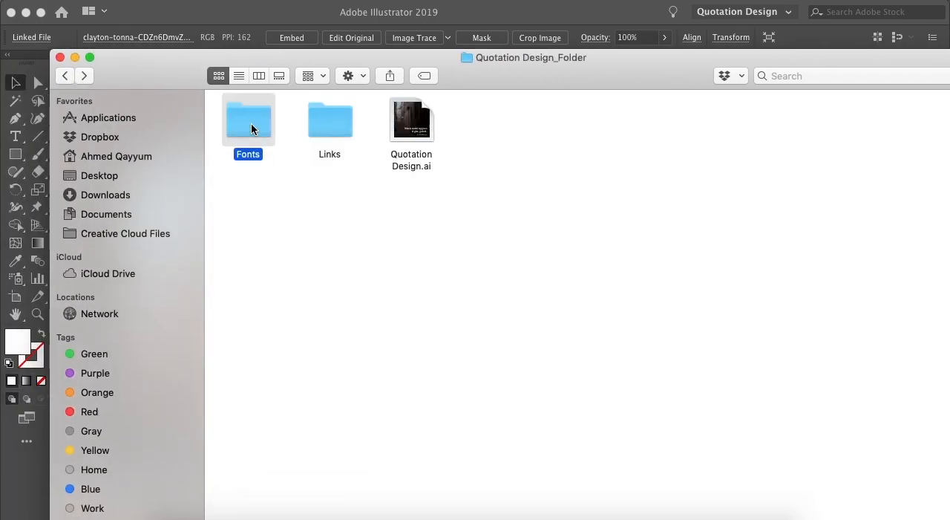
double_click(251, 123)
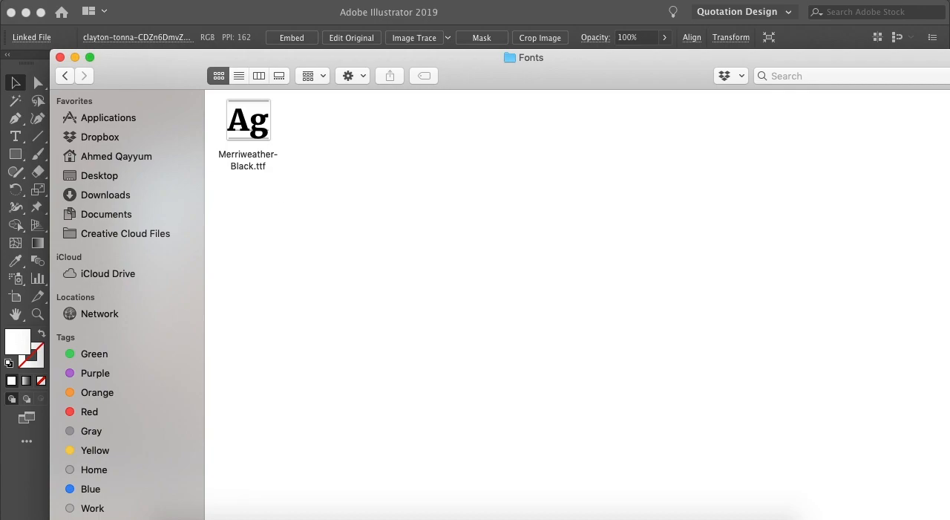
left_click(60, 58)
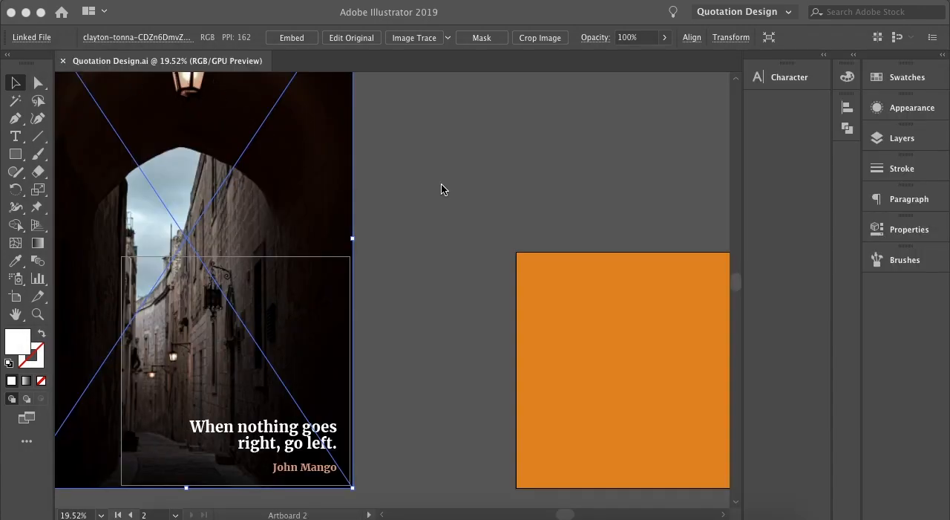